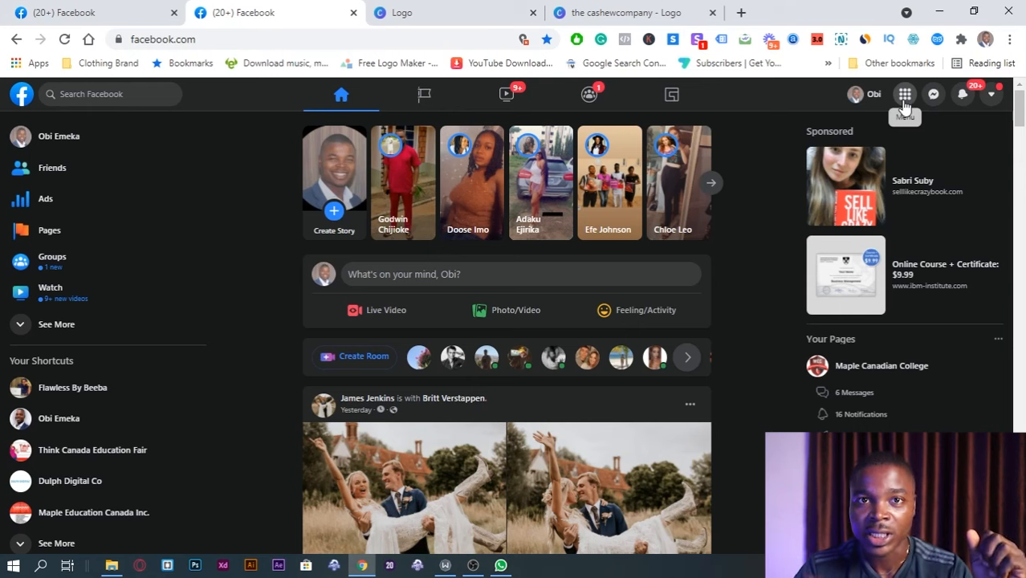
- Open Facebook's Create > Page link from the Menu in a new tab and switch to it
{"action": "left_click", "coordinate": [905, 97]}
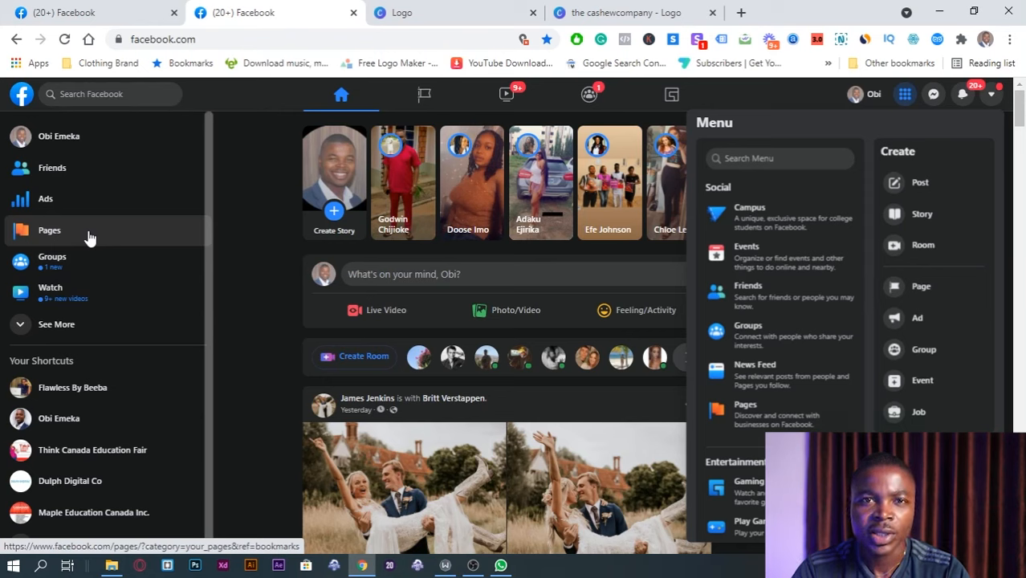
{"action": "right_click", "coordinate": [924, 293]}
{"action": "left_click", "coordinate": [922, 298]}
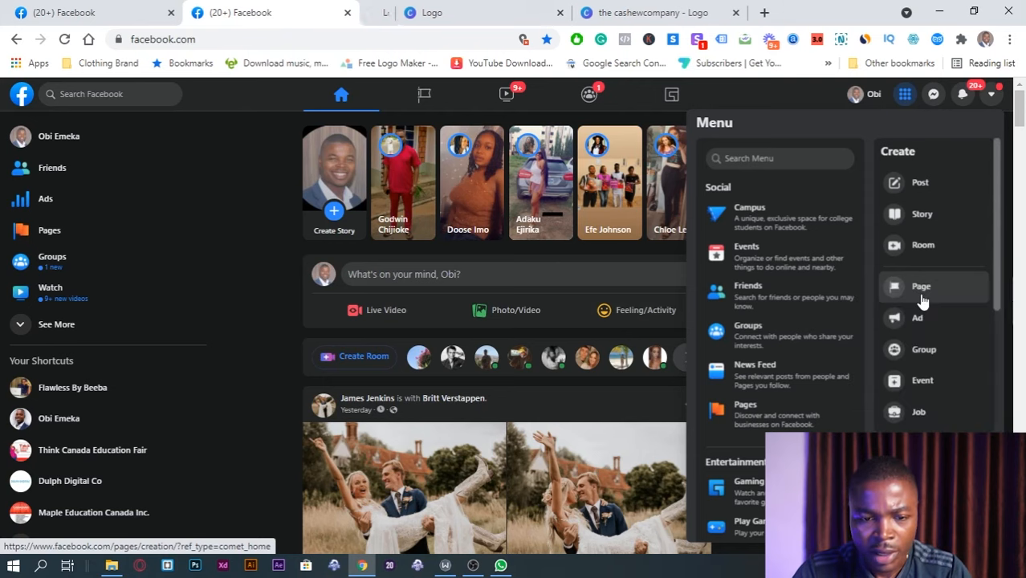
{"action": "left_click", "coordinate": [420, 10]}
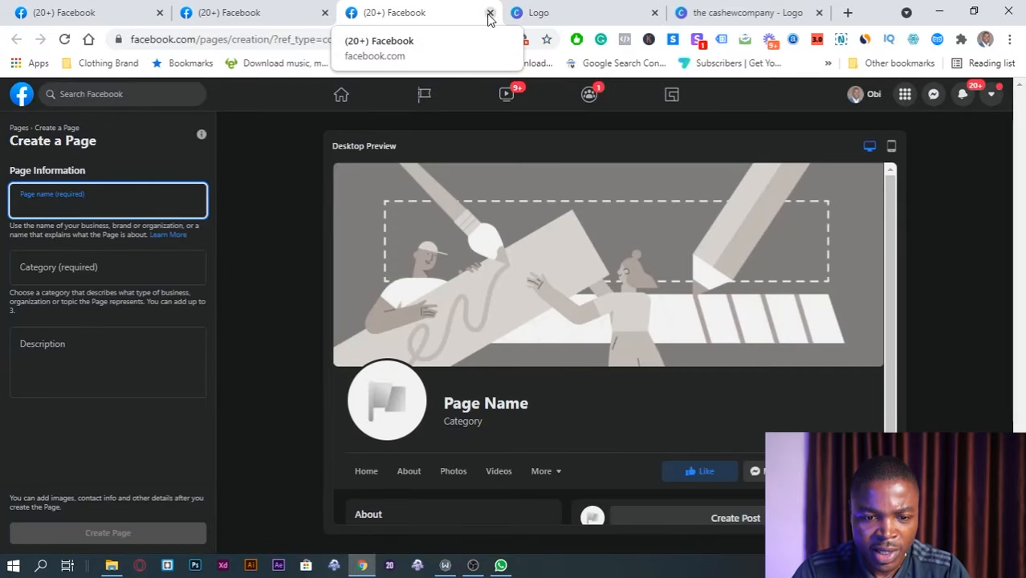
- Close the duplicate Create a Page tab and go back to the first Set Up Your Page tab
{"action": "left_click", "coordinate": [489, 14]}
{"action": "left_click", "coordinate": [489, 14]}
{"action": "left_click", "coordinate": [73, 13]}
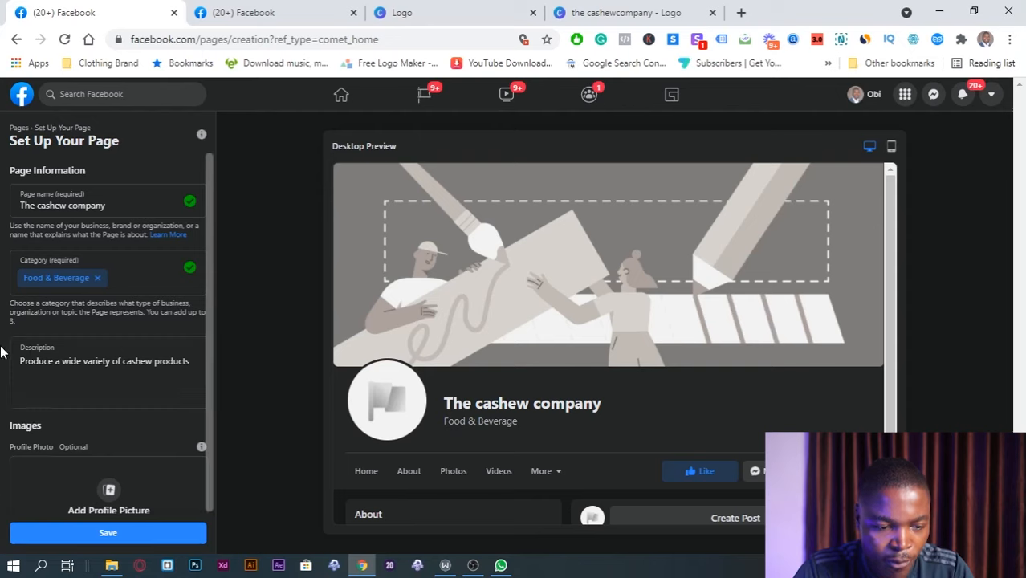
{"action": "scroll", "coordinate": [2, 351], "scroll_direction": "down", "scroll_amount": 3}
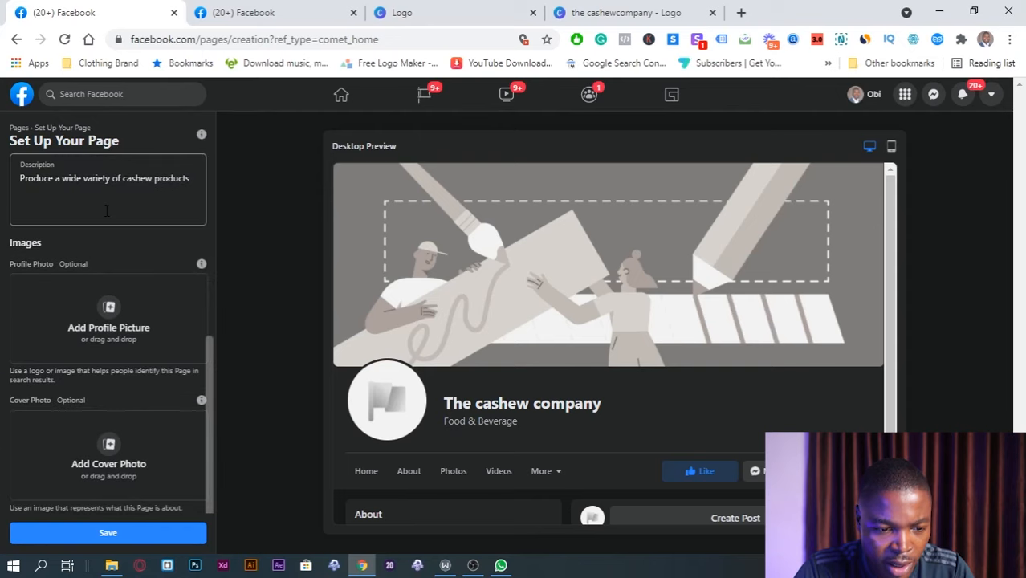
{"action": "left_click", "coordinate": [66, 210]}
{"action": "left_click", "coordinate": [2, 210]}
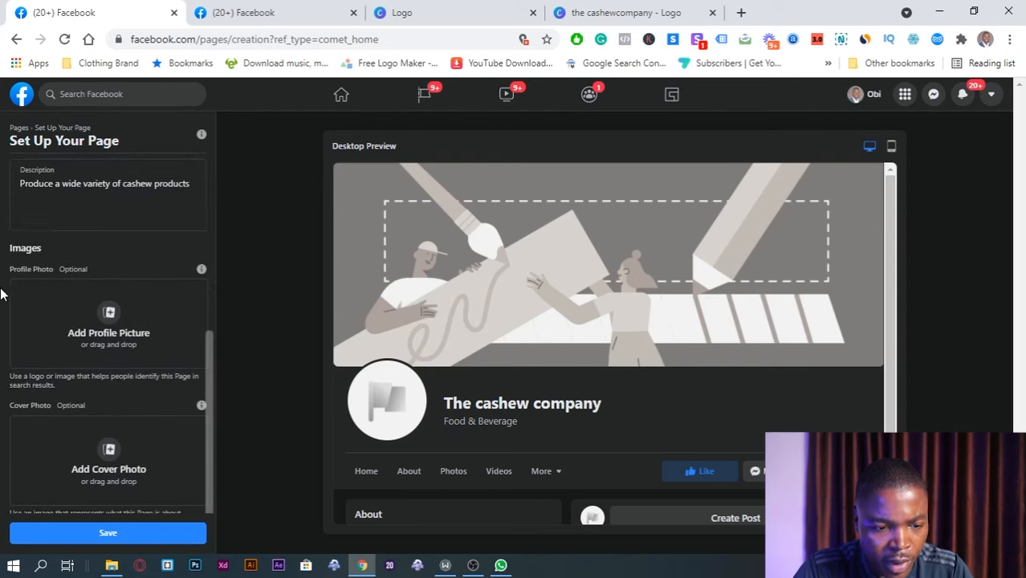
{"action": "scroll", "coordinate": [1, 294], "scroll_direction": "down", "scroll_amount": 1}
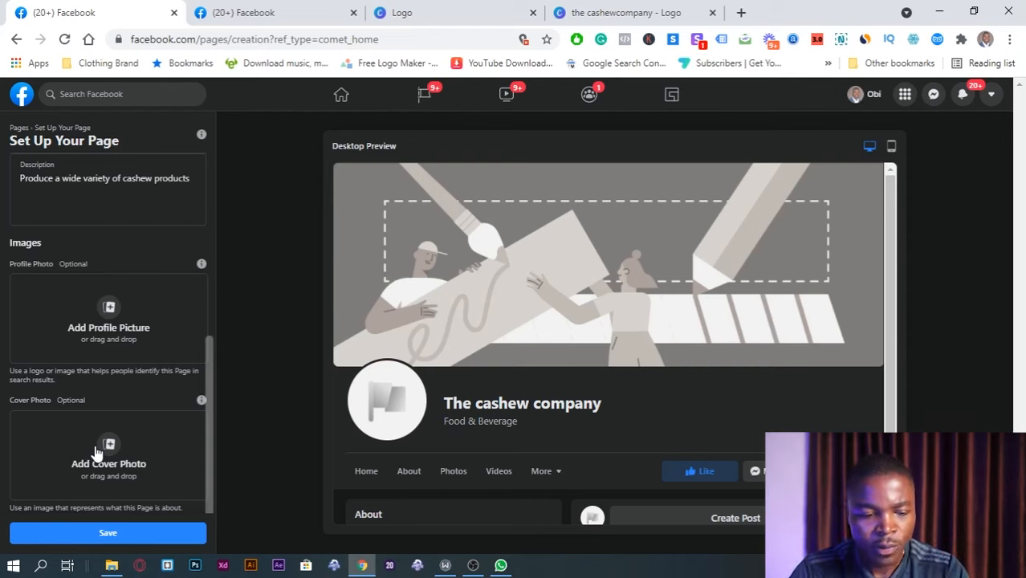
{"action": "scroll", "coordinate": [4, 424], "scroll_direction": "up", "scroll_amount": 1}
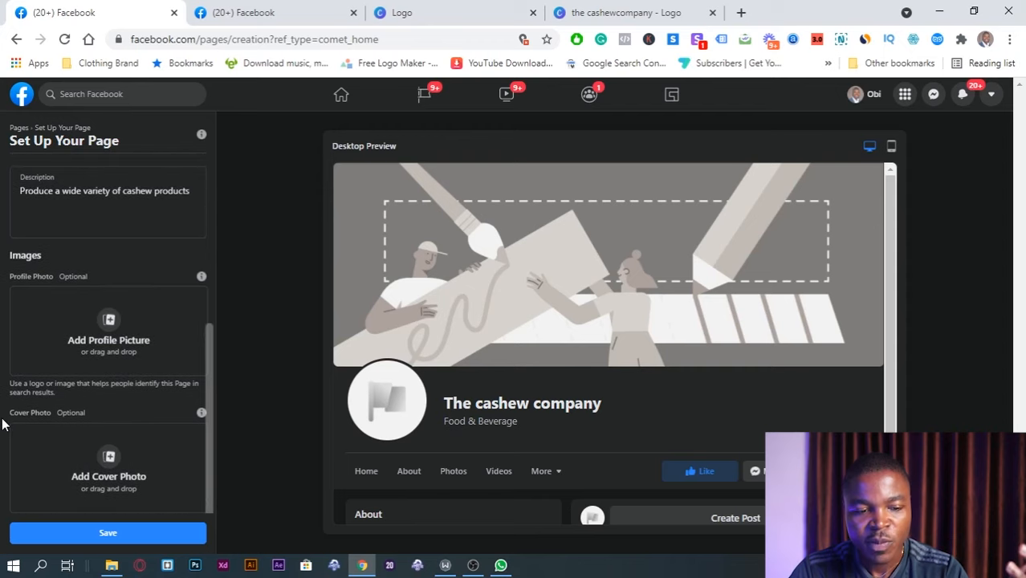
- Switch to Canva and bring up the 'the cashewcompany - Logo' design tab
{"action": "left_click", "coordinate": [462, 7]}
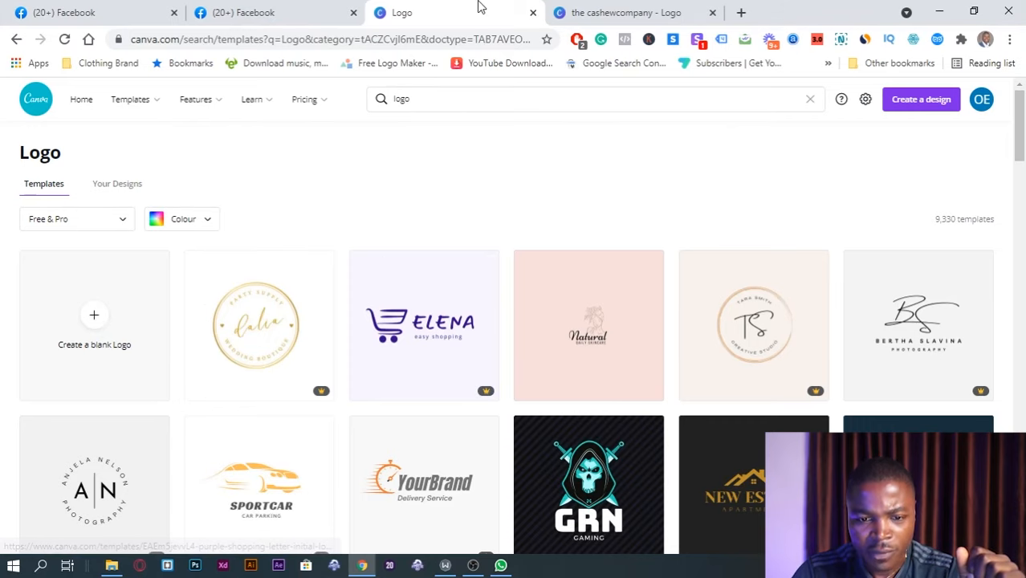
{"action": "left_click", "coordinate": [436, 101]}
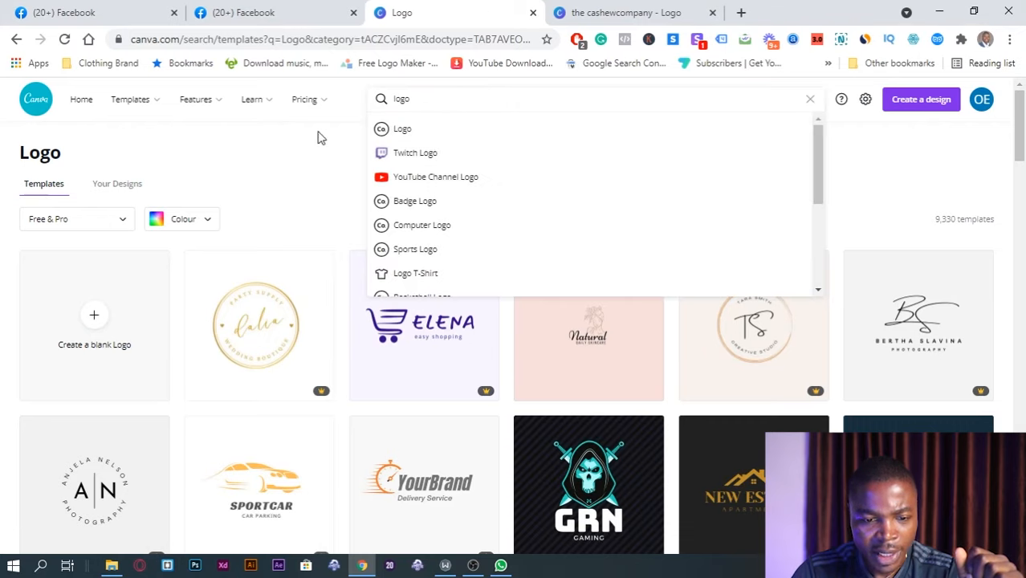
{"action": "left_click", "coordinate": [318, 138]}
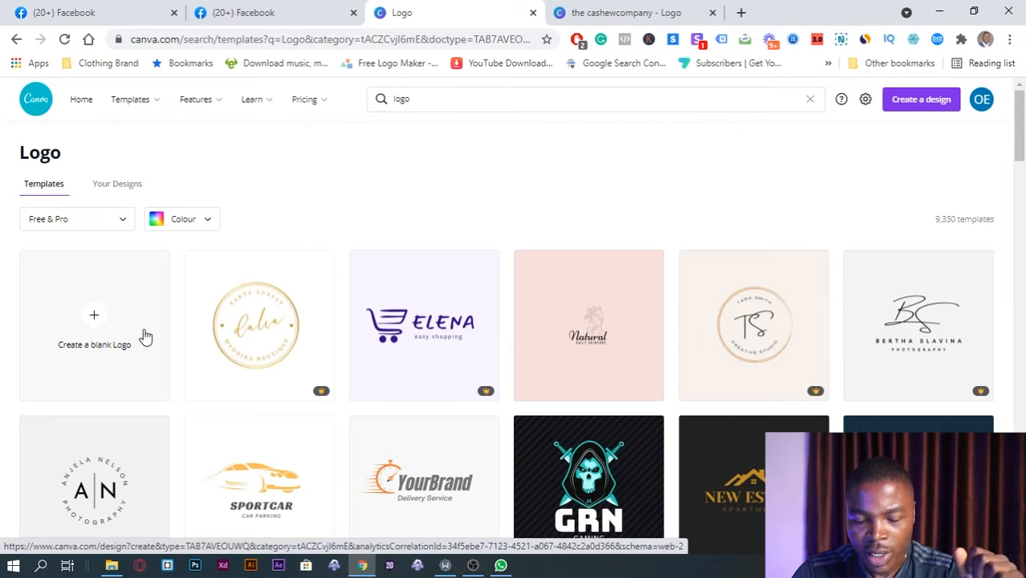
{"action": "left_click", "coordinate": [654, 11]}
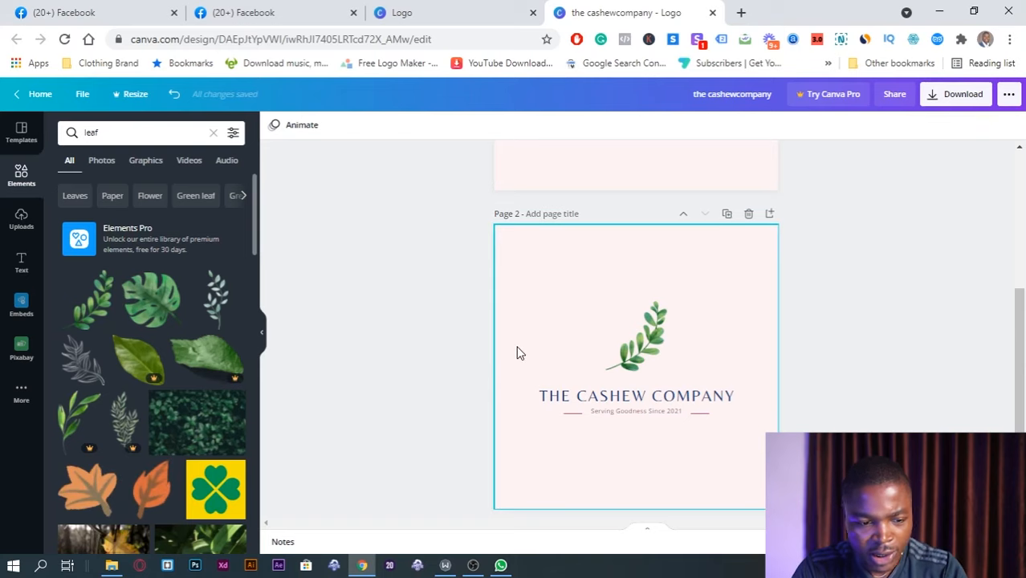
- Browse the logo template categories in Canva's Templates side panel
{"action": "left_click", "coordinate": [18, 138]}
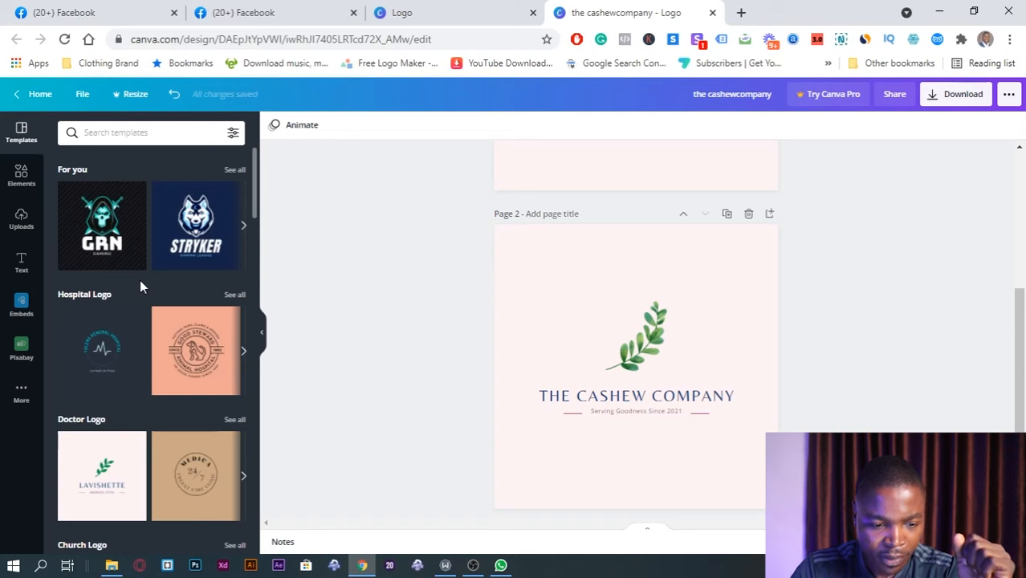
{"action": "scroll", "coordinate": [140, 283], "scroll_direction": "down", "scroll_amount": 1}
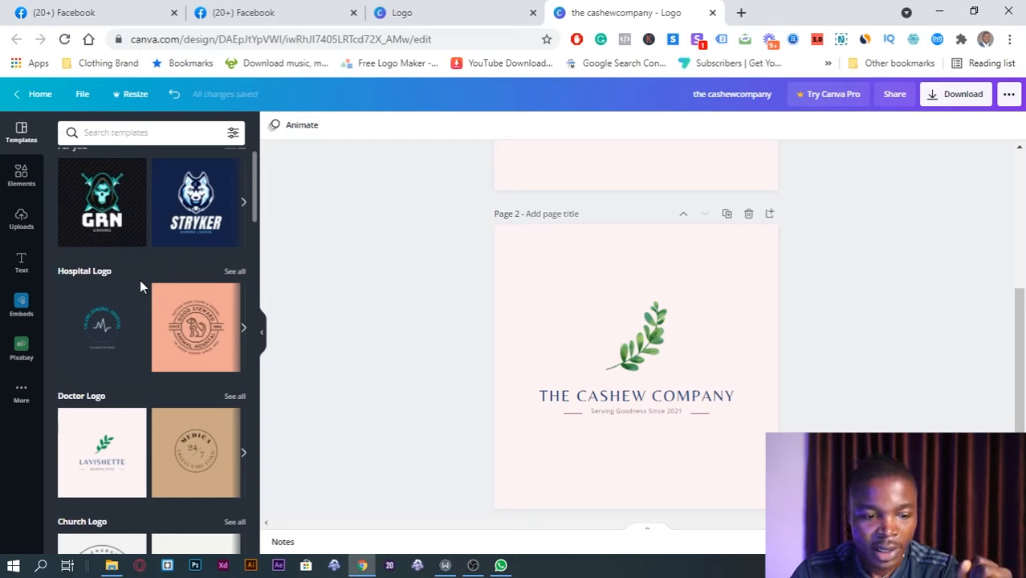
{"action": "scroll", "coordinate": [140, 279], "scroll_direction": "down", "scroll_amount": 2}
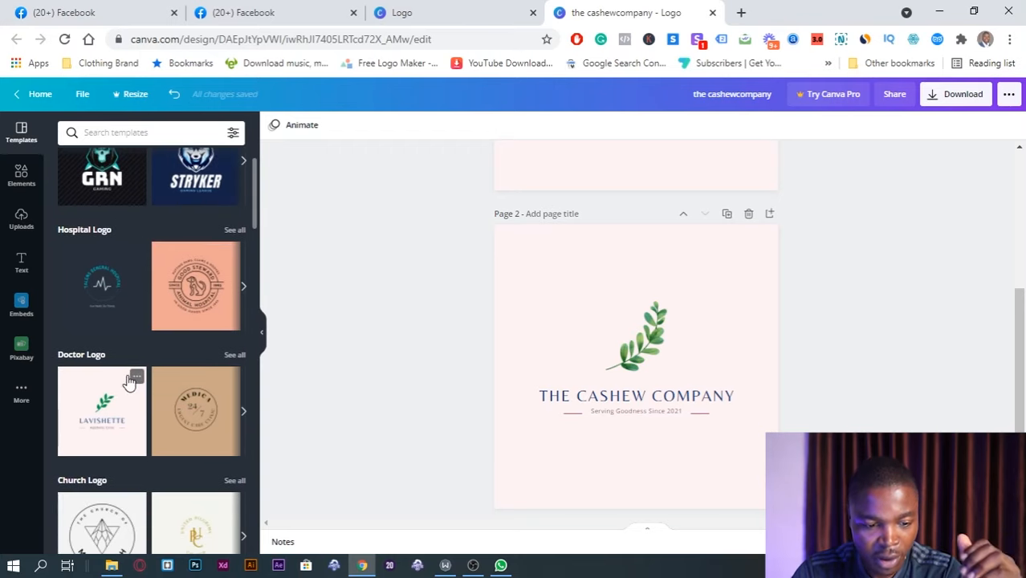
{"action": "scroll", "coordinate": [128, 381], "scroll_direction": "down", "scroll_amount": 3}
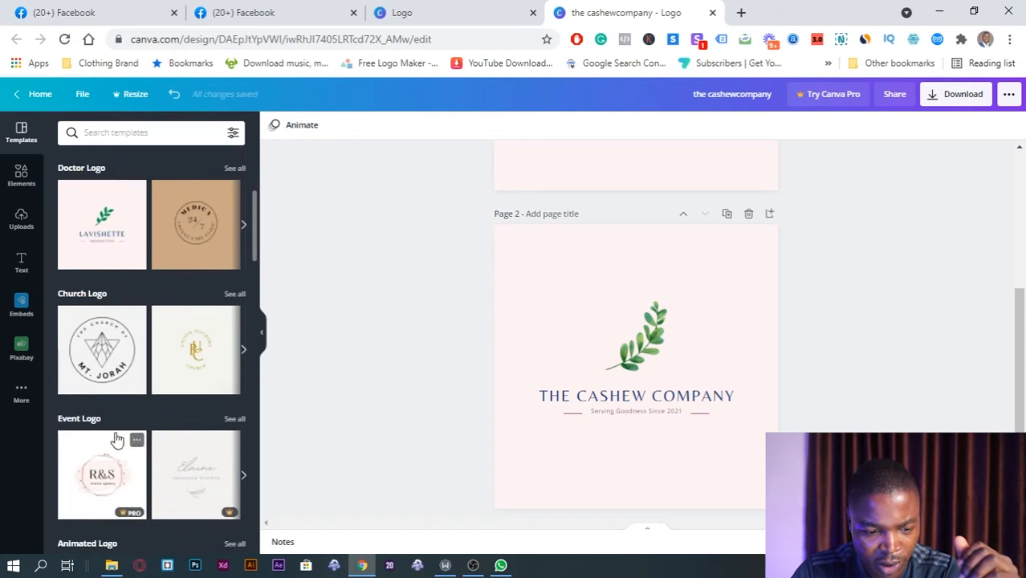
{"action": "scroll", "coordinate": [117, 440], "scroll_direction": "down", "scroll_amount": 6}
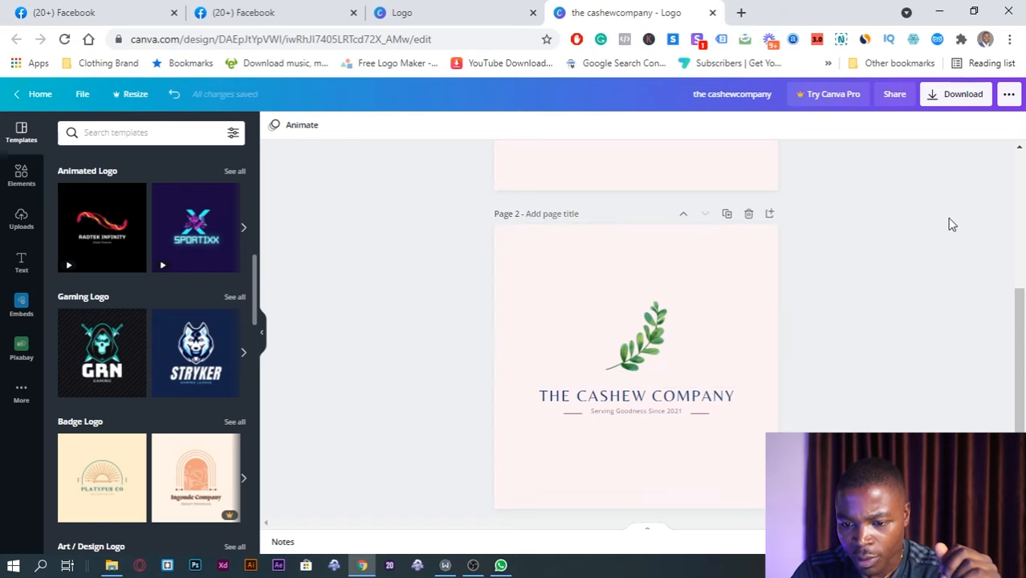
- Download only page 2 of the cashew logo as a PNG, excluding Page 1
{"action": "left_click", "coordinate": [949, 111]}
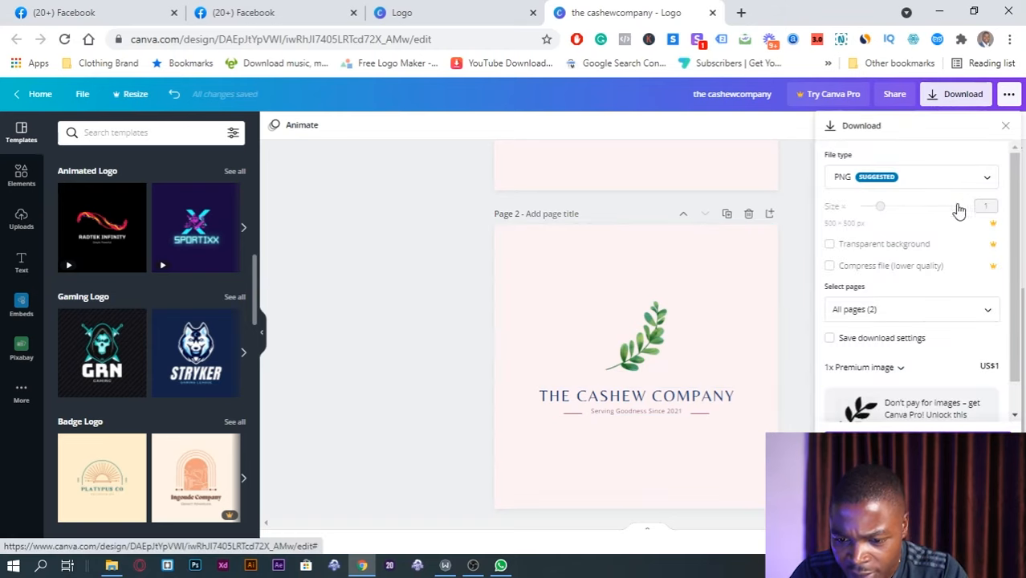
{"action": "scroll", "coordinate": [939, 419], "scroll_direction": "down", "scroll_amount": 2}
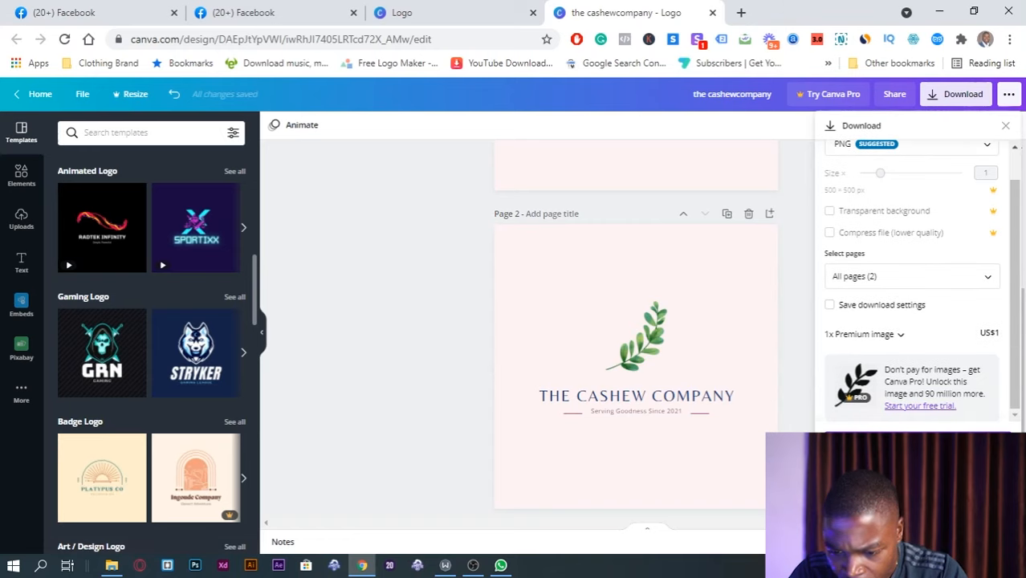
{"action": "left_click", "coordinate": [959, 275]}
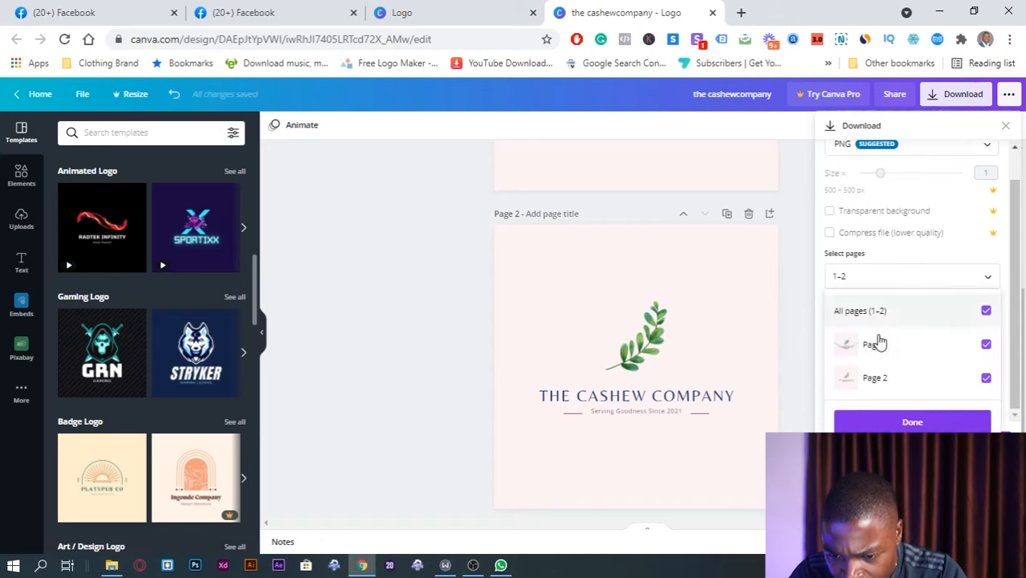
{"action": "left_click", "coordinate": [986, 345]}
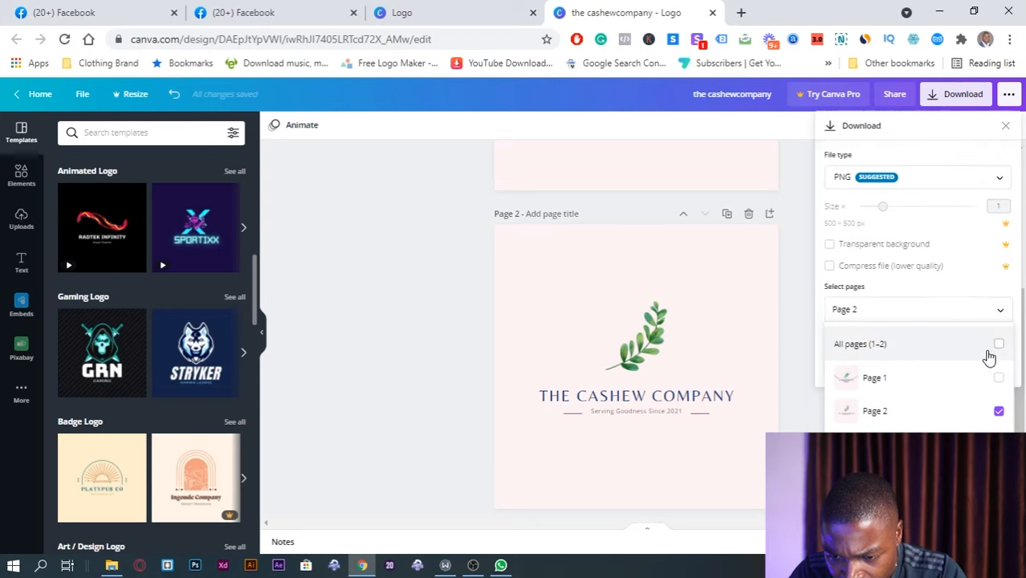
{"action": "left_click", "coordinate": [912, 434]}
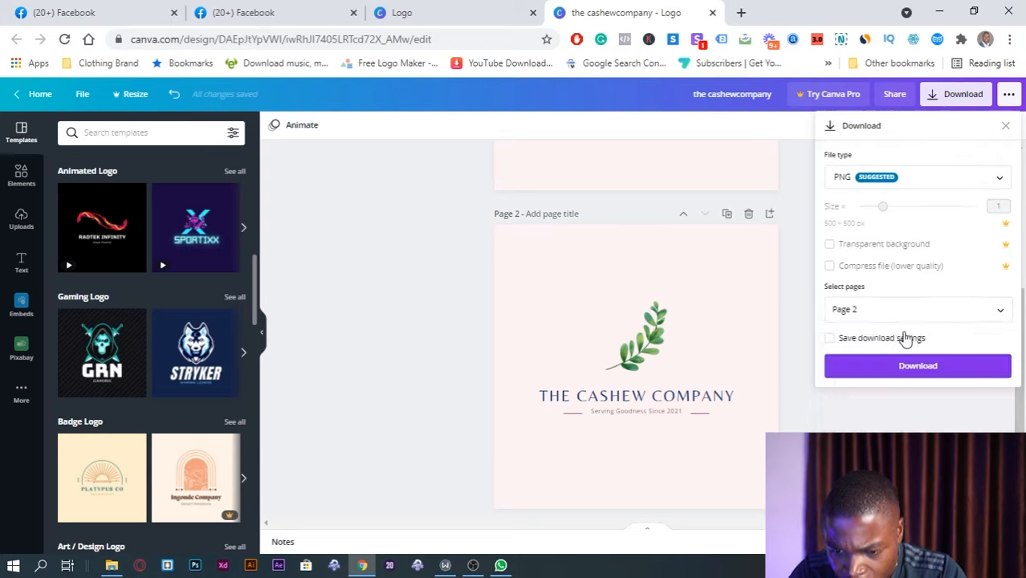
{"action": "left_click", "coordinate": [927, 366]}
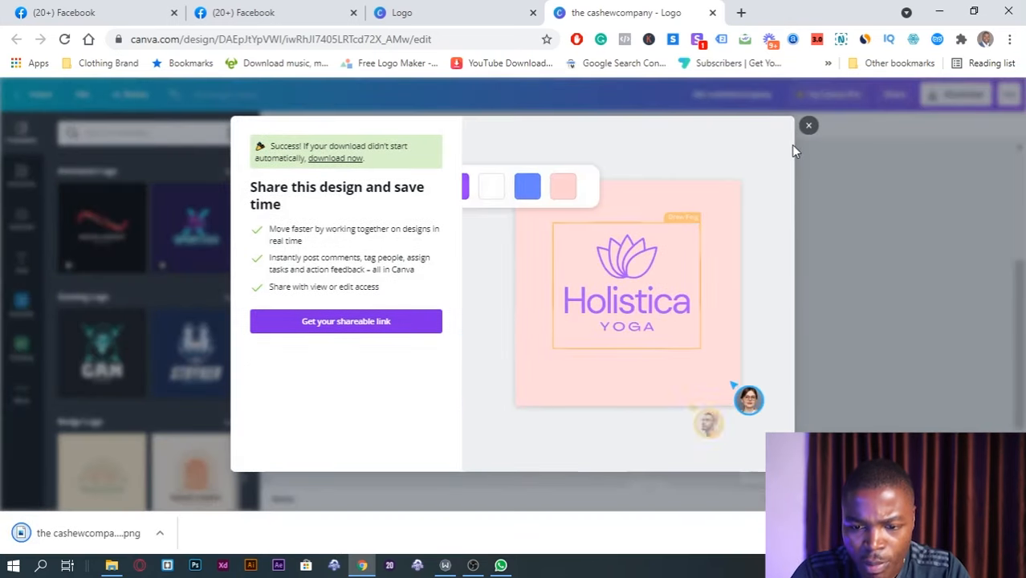
{"action": "left_click", "coordinate": [809, 126]}
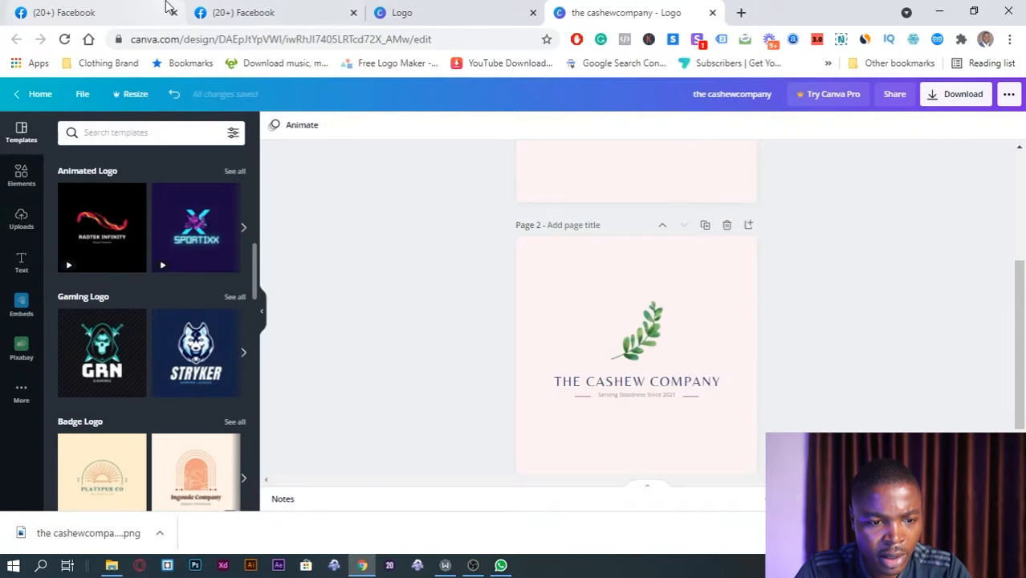
- Upload the 'the cashewcompany' logo PNG as the Facebook page's profile photo
{"action": "left_click", "coordinate": [166, 10]}
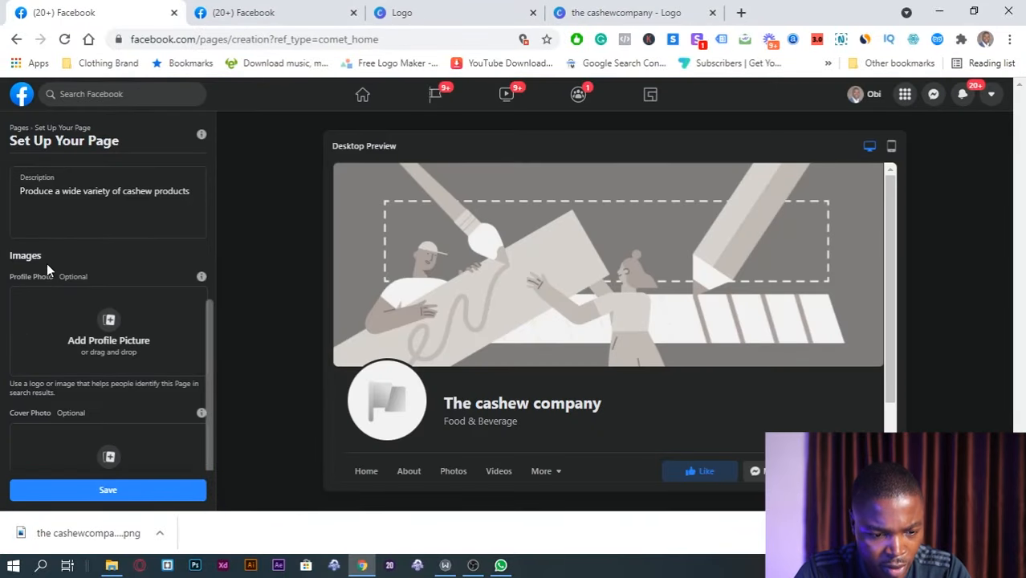
{"action": "left_click", "coordinate": [108, 326]}
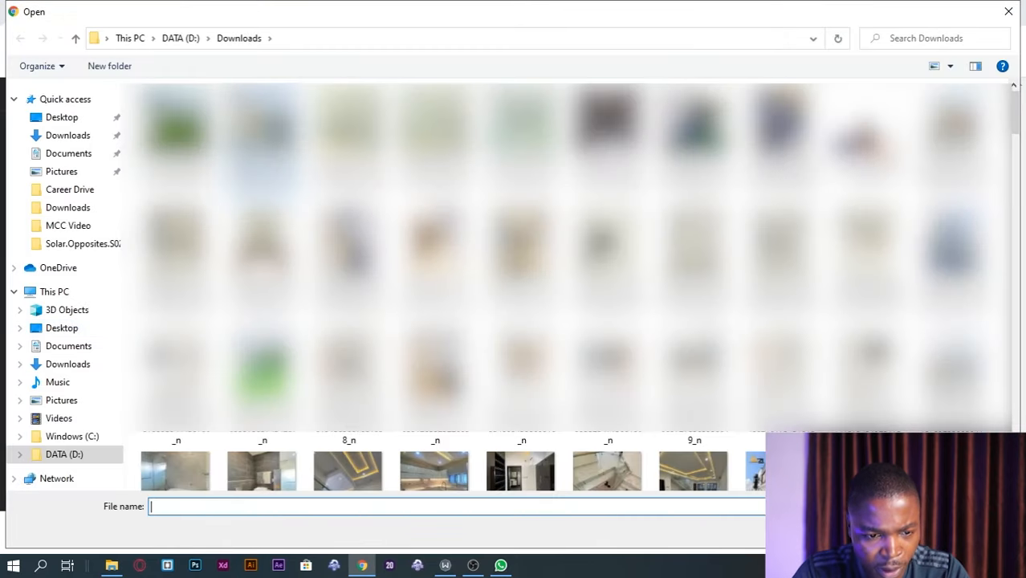
{"action": "type", "text": "the cashewcompany"}
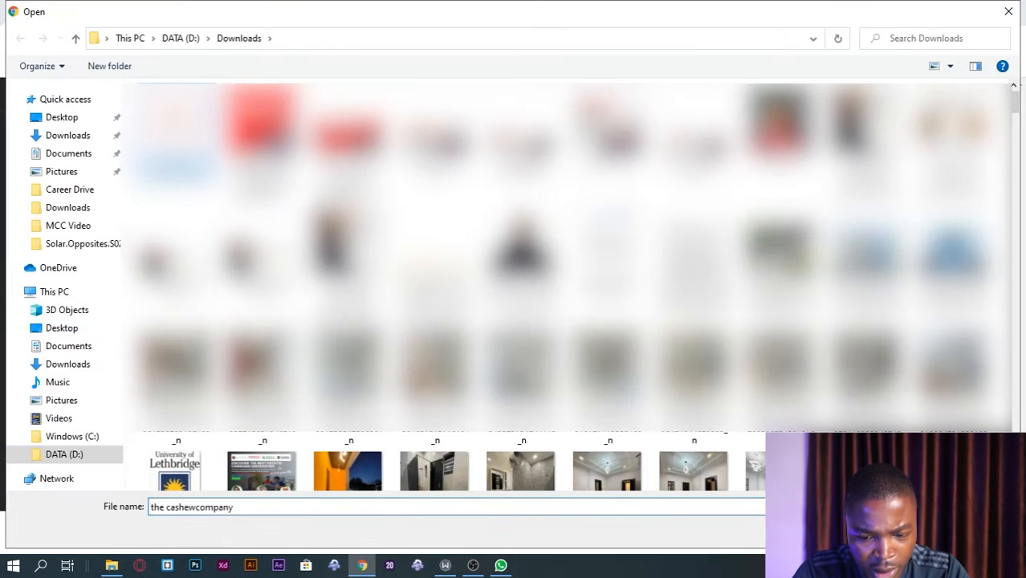
{"action": "key", "text": "Return"}
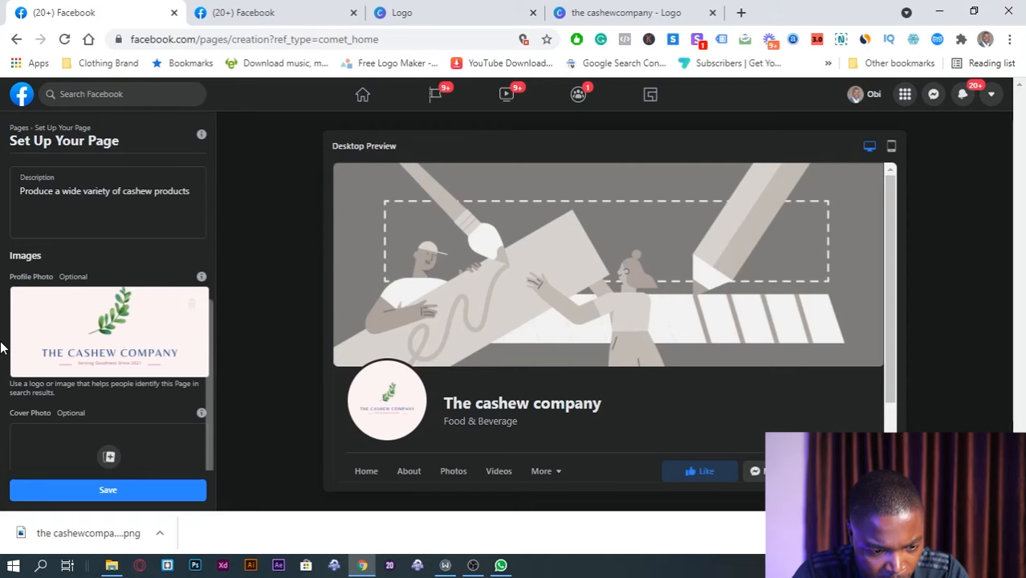
{"action": "scroll", "coordinate": [2, 347], "scroll_direction": "down", "scroll_amount": 1}
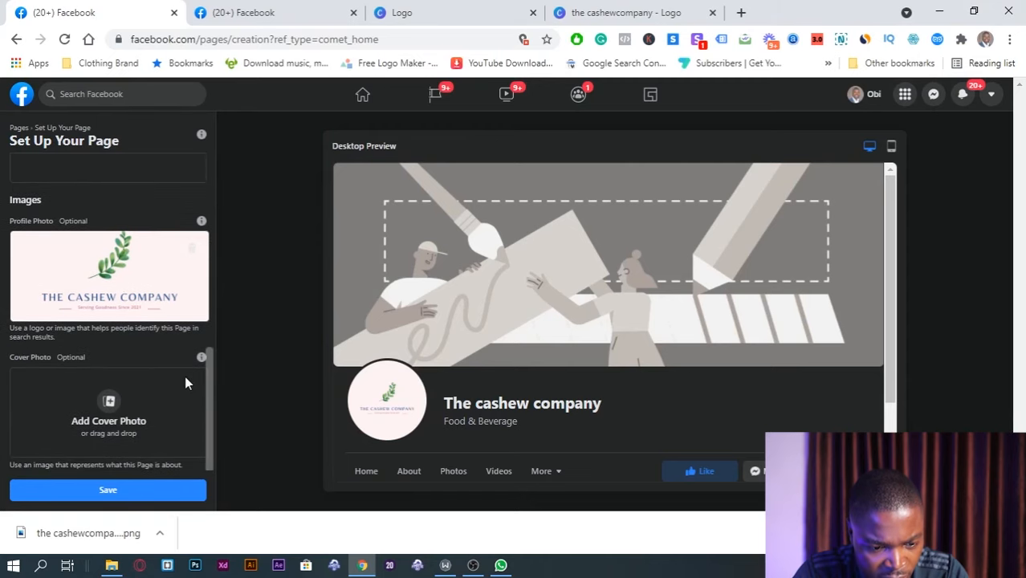
- Search Canva for 'cover p' and pick the Facebook Cover suggestion to list its templates
{"action": "left_click", "coordinate": [454, 11]}
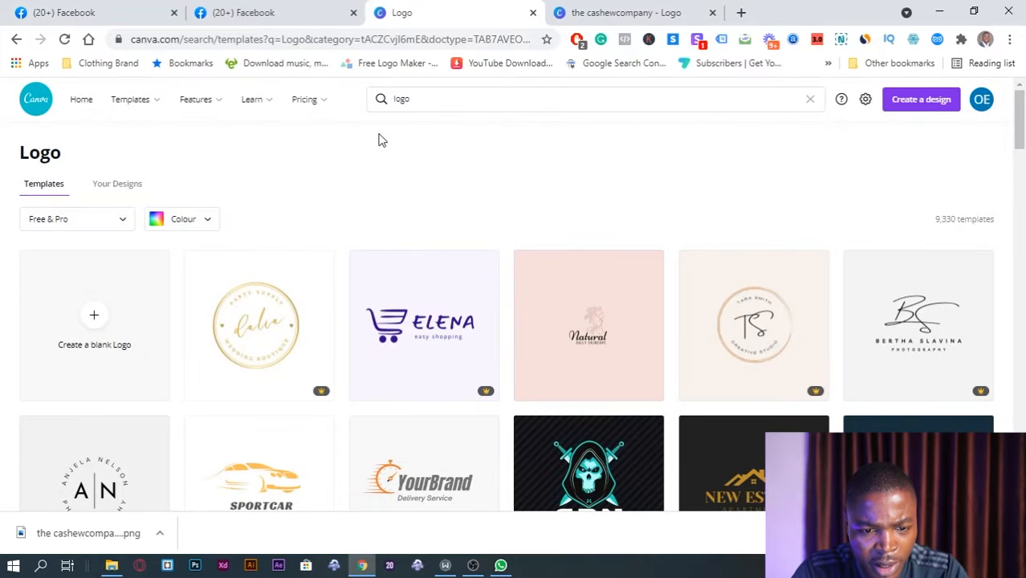
{"action": "left_click", "coordinate": [478, 97]}
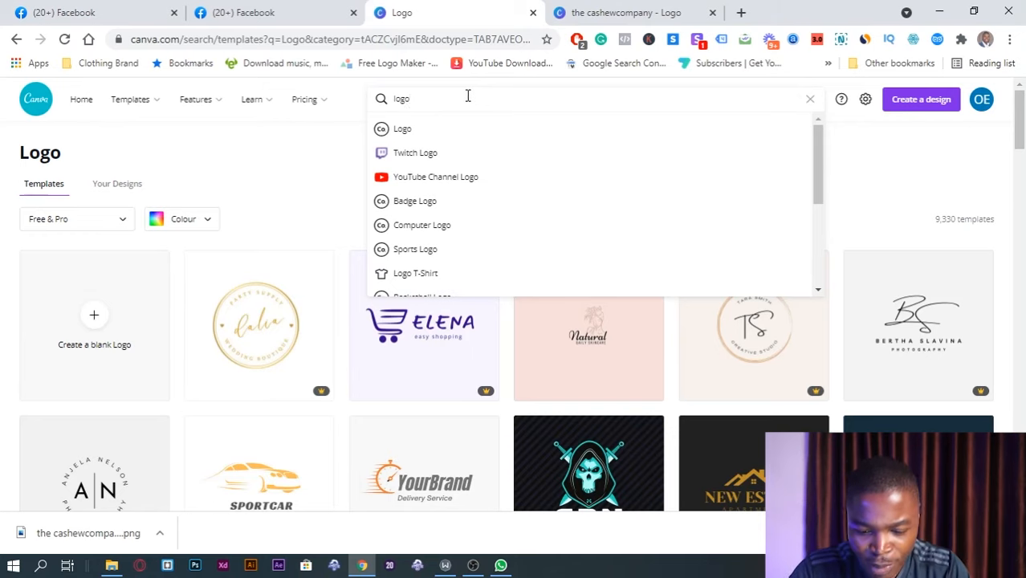
{"action": "key", "text": "BackSpace"}
{"action": "key", "text": "BackSpace"}
{"action": "key", "text": "BackSpace"}
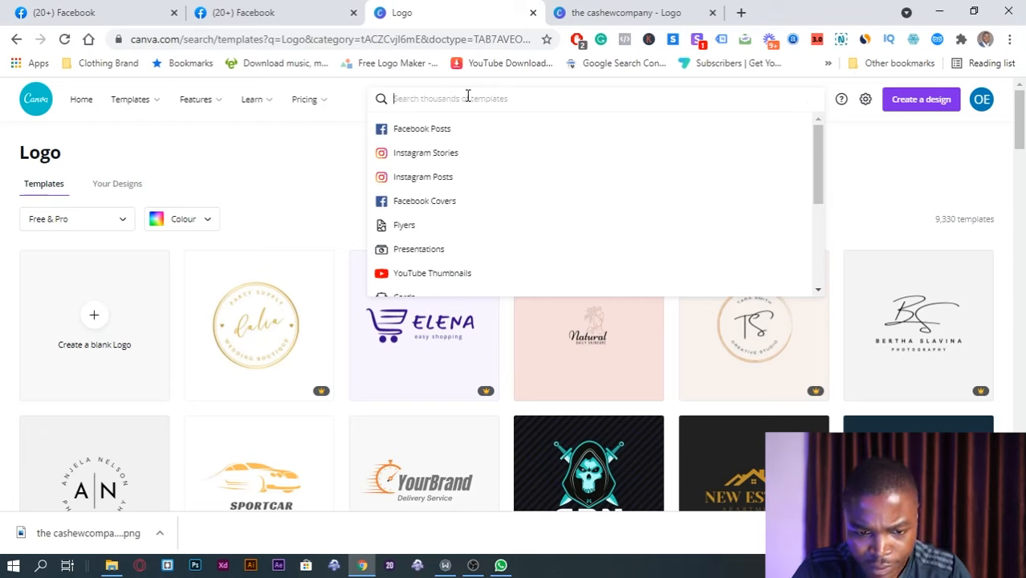
{"action": "type", "text": "cover"}
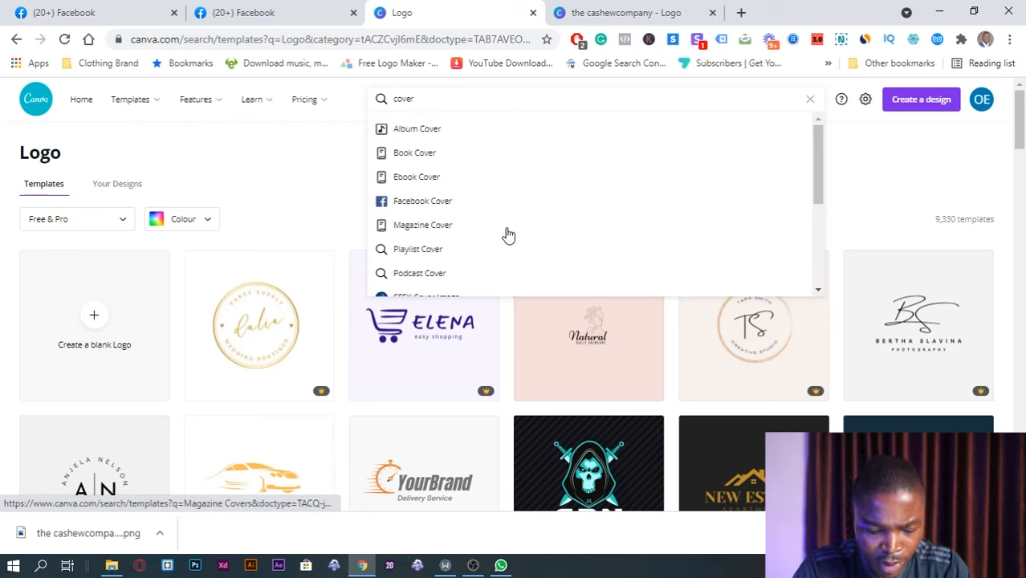
{"action": "type", "text": " picture"}
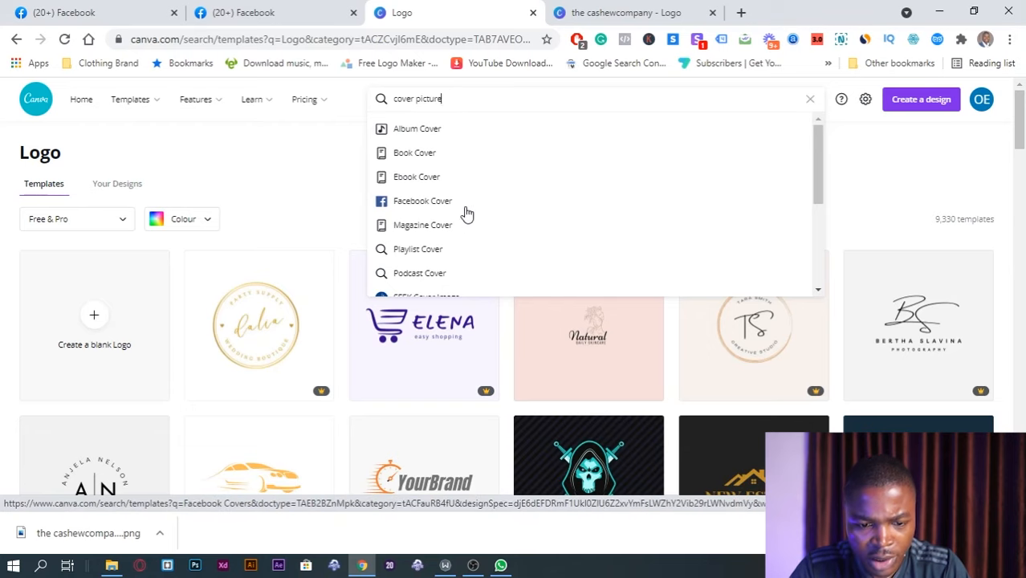
{"action": "left_click", "coordinate": [424, 205]}
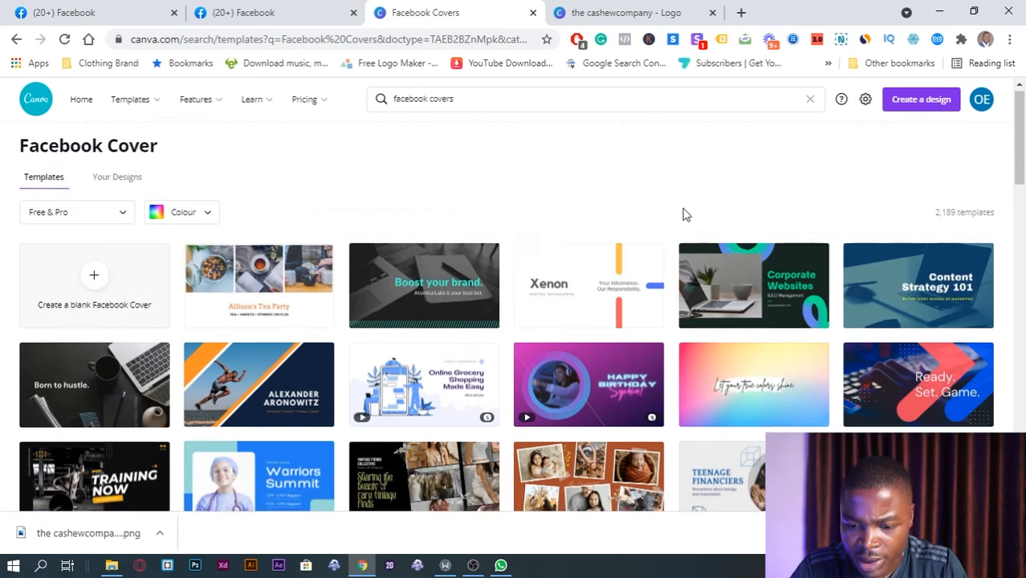
- Browse the Facebook Cover templates, then create a blank Facebook Cover design
{"action": "scroll", "coordinate": [682, 214], "scroll_direction": "down", "scroll_amount": 2}
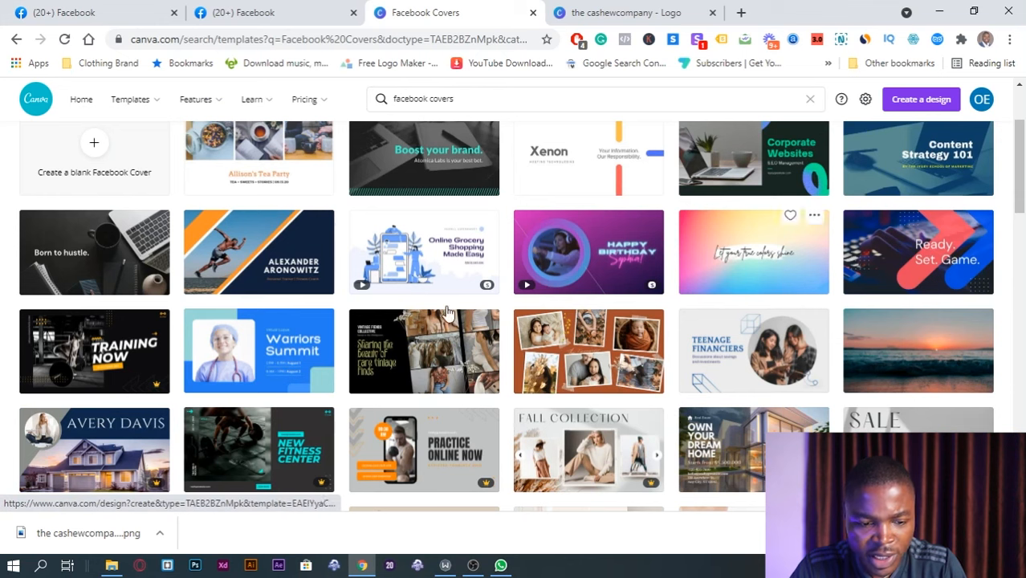
{"action": "scroll", "coordinate": [754, 320], "scroll_direction": "down", "scroll_amount": 3}
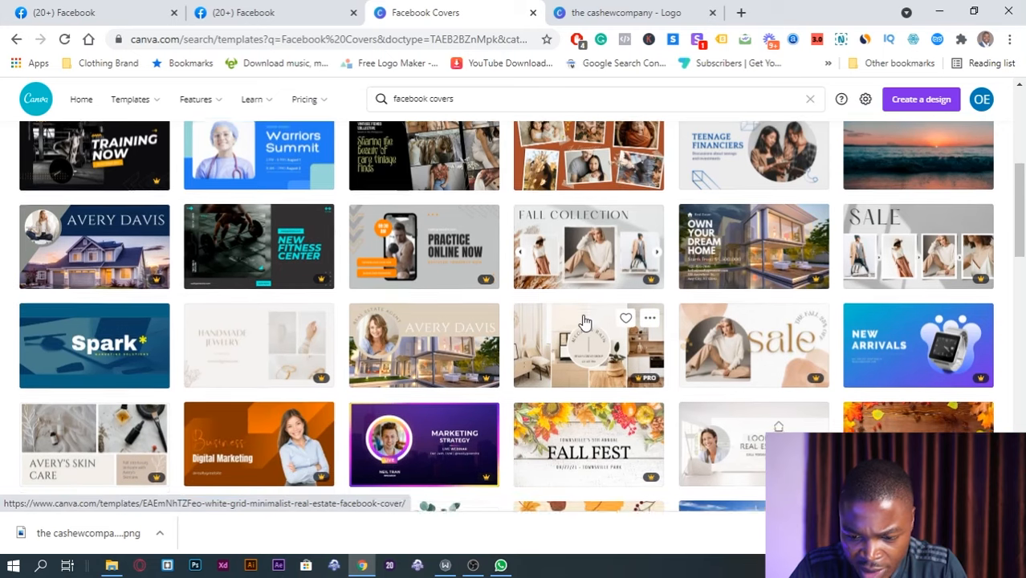
{"action": "scroll", "coordinate": [585, 322], "scroll_direction": "down", "scroll_amount": 3}
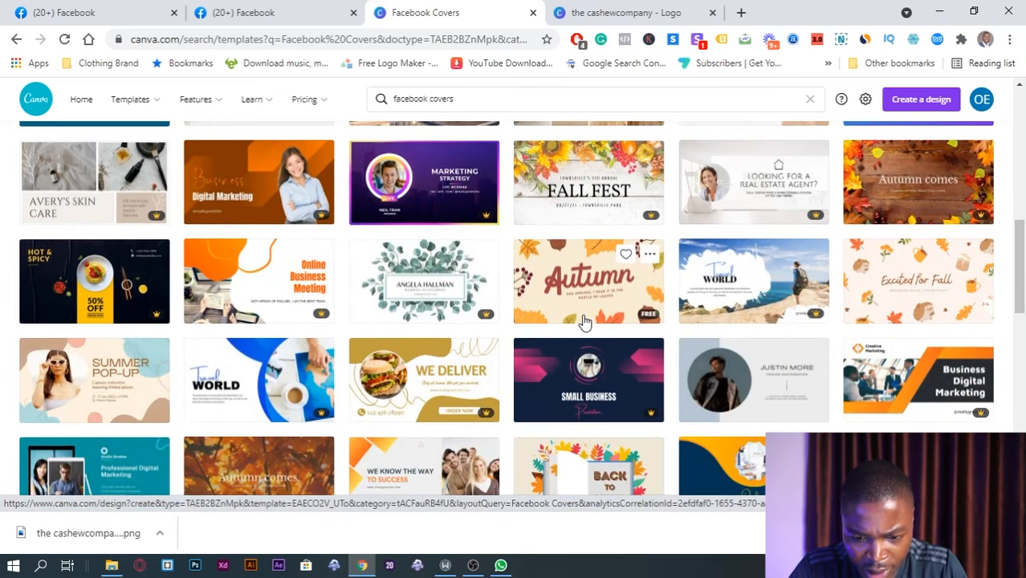
{"action": "scroll", "coordinate": [586, 322], "scroll_direction": "down", "scroll_amount": 3}
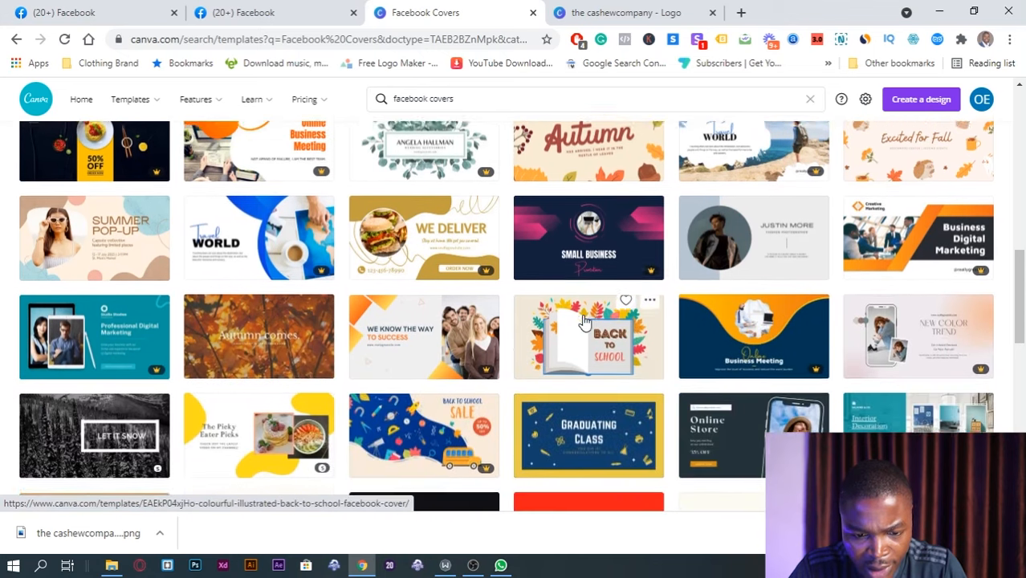
{"action": "scroll", "coordinate": [585, 322], "scroll_direction": "down", "scroll_amount": 2}
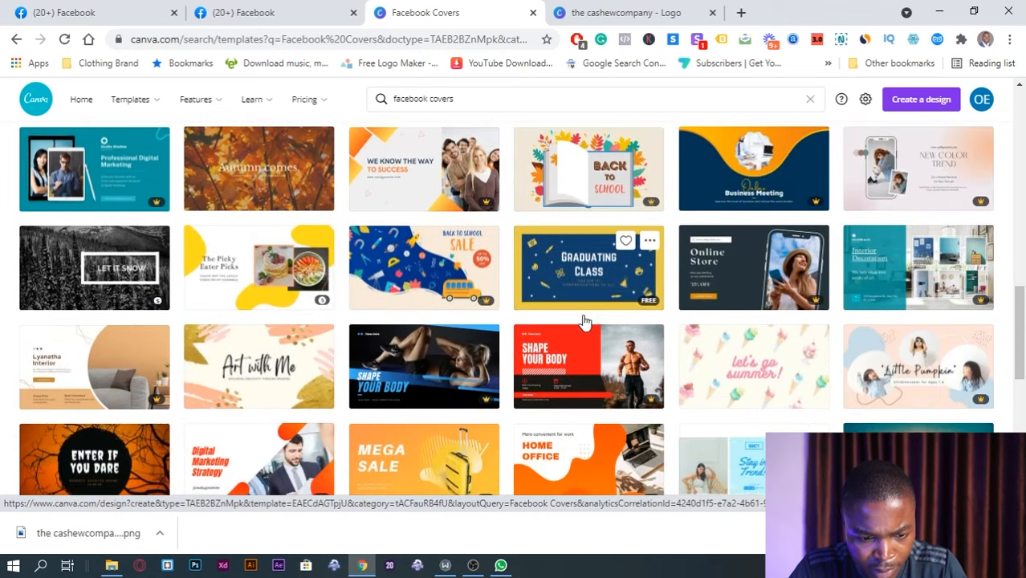
{"action": "scroll", "coordinate": [586, 322], "scroll_direction": "down", "scroll_amount": 2}
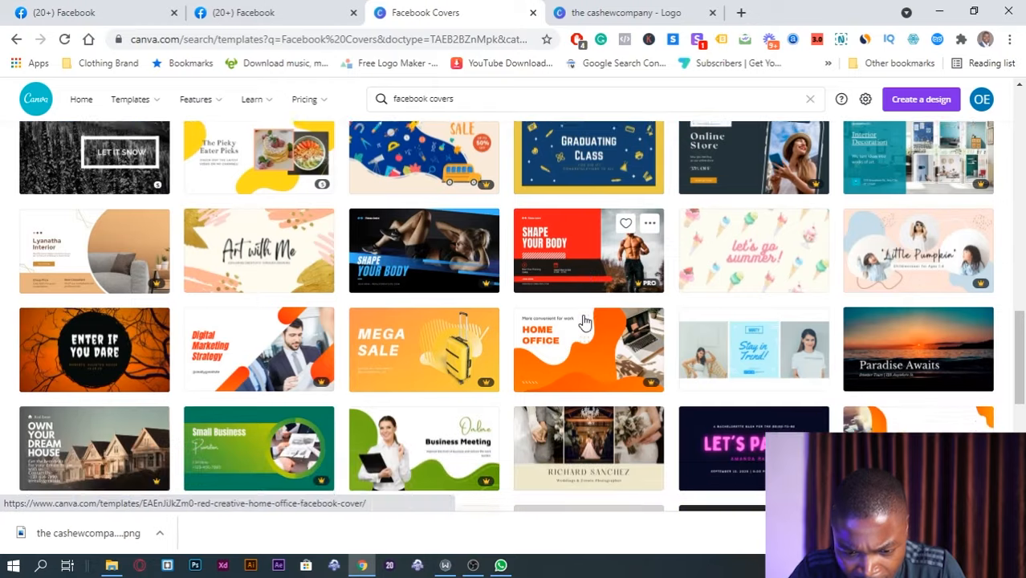
{"action": "scroll", "coordinate": [585, 322], "scroll_direction": "down", "scroll_amount": 3}
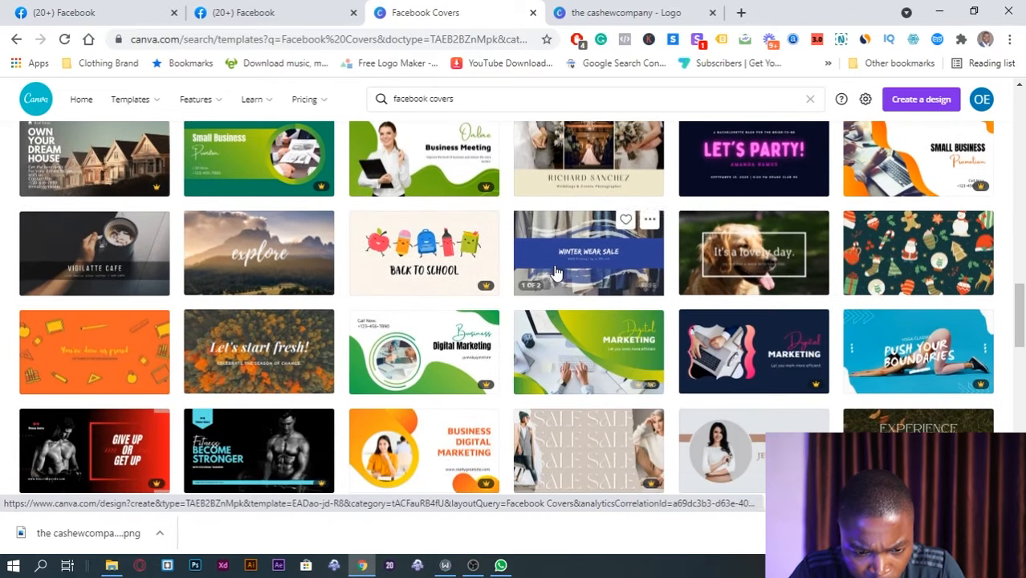
{"action": "key", "text": "Home"}
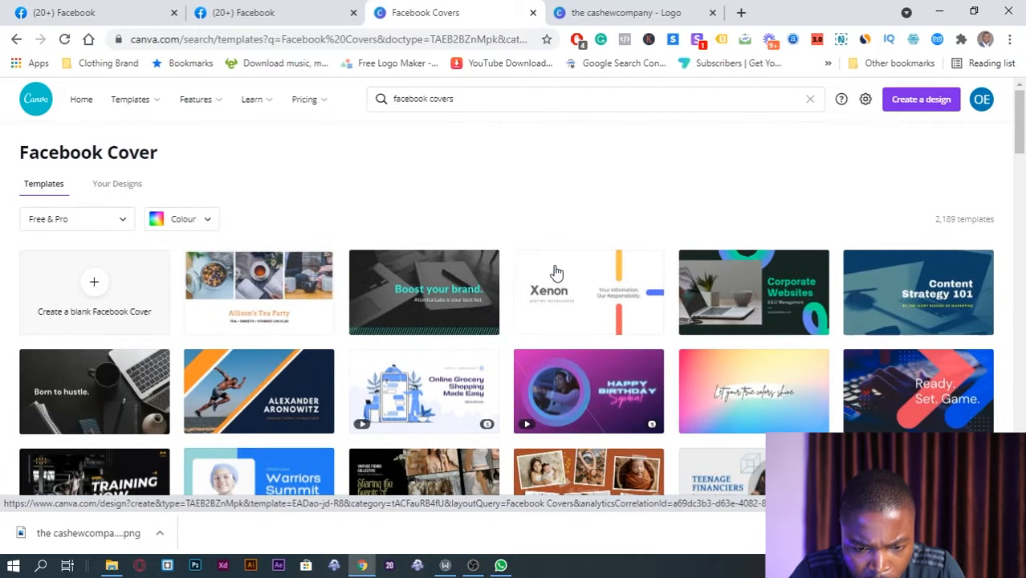
{"action": "scroll", "coordinate": [608, 219], "scroll_direction": "down", "scroll_amount": 1}
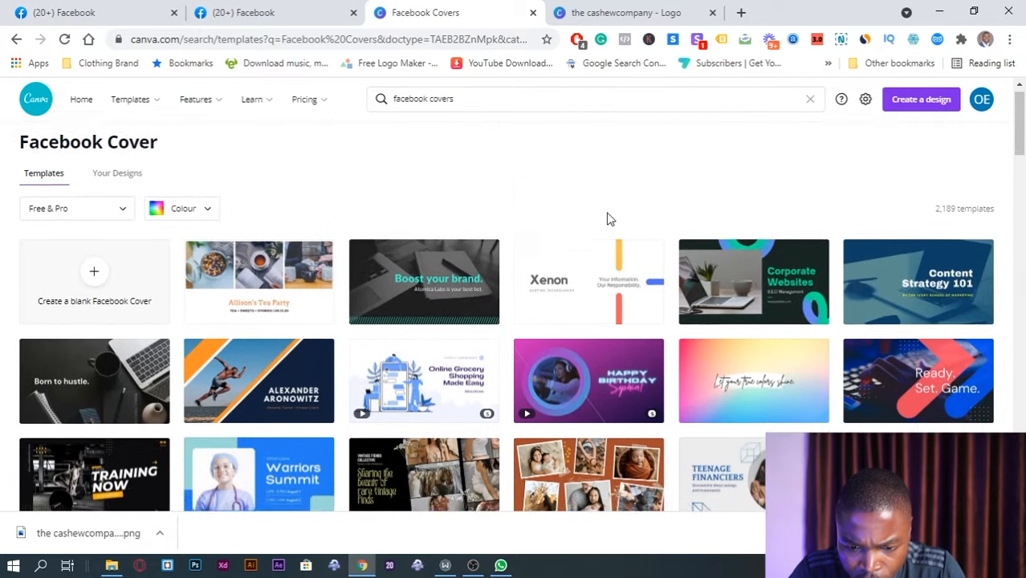
{"action": "scroll", "coordinate": [351, 298], "scroll_direction": "up", "scroll_amount": 1}
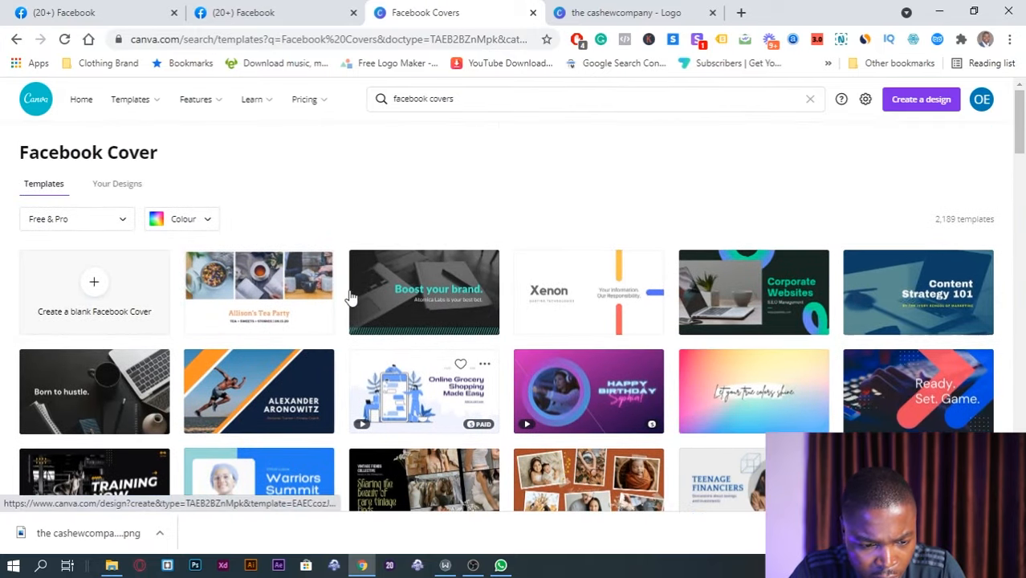
{"action": "left_click", "coordinate": [103, 297]}
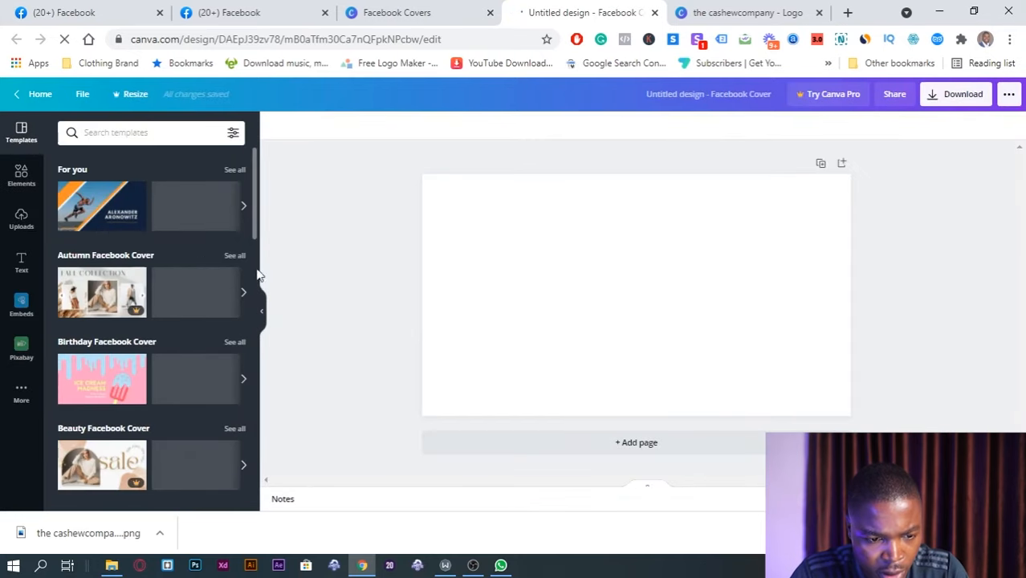
- Search the Pixabay panel for 'peanut butter' photos beside the blank cover
{"action": "scroll", "coordinate": [177, 265], "scroll_direction": "down", "scroll_amount": 5}
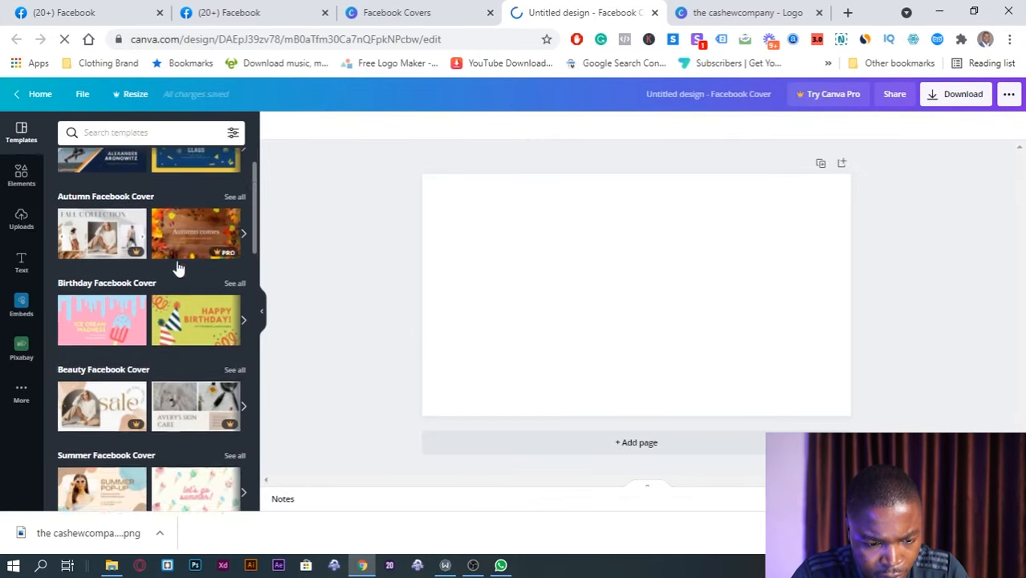
{"action": "scroll", "coordinate": [178, 268], "scroll_direction": "up", "scroll_amount": 3}
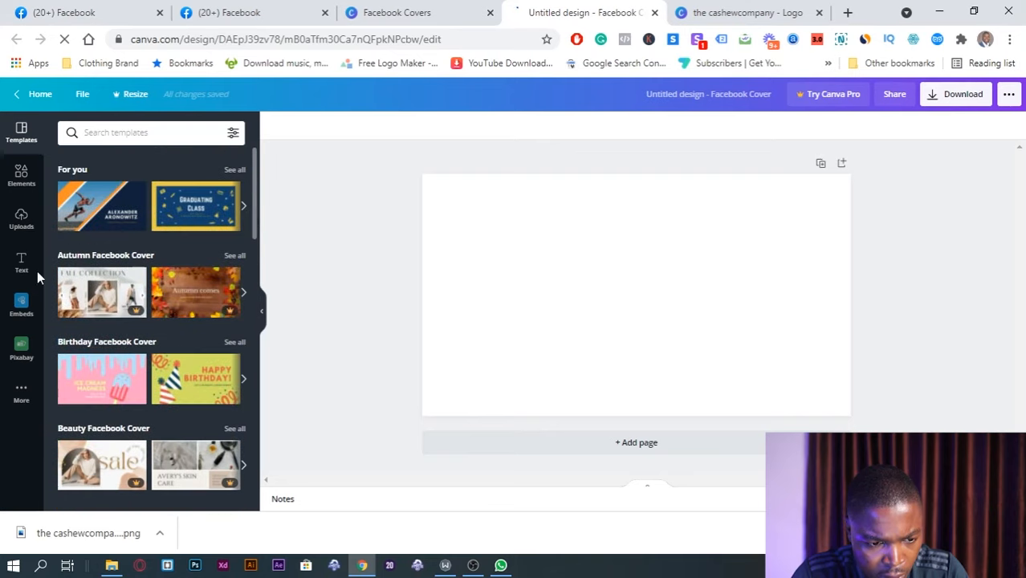
{"action": "left_click", "coordinate": [23, 180]}
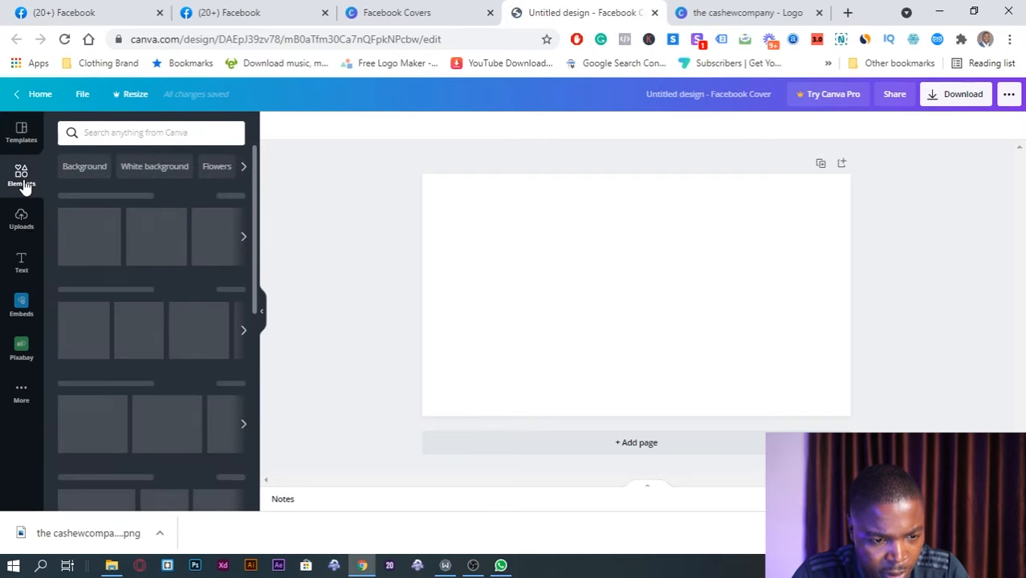
{"action": "left_click", "coordinate": [100, 137]}
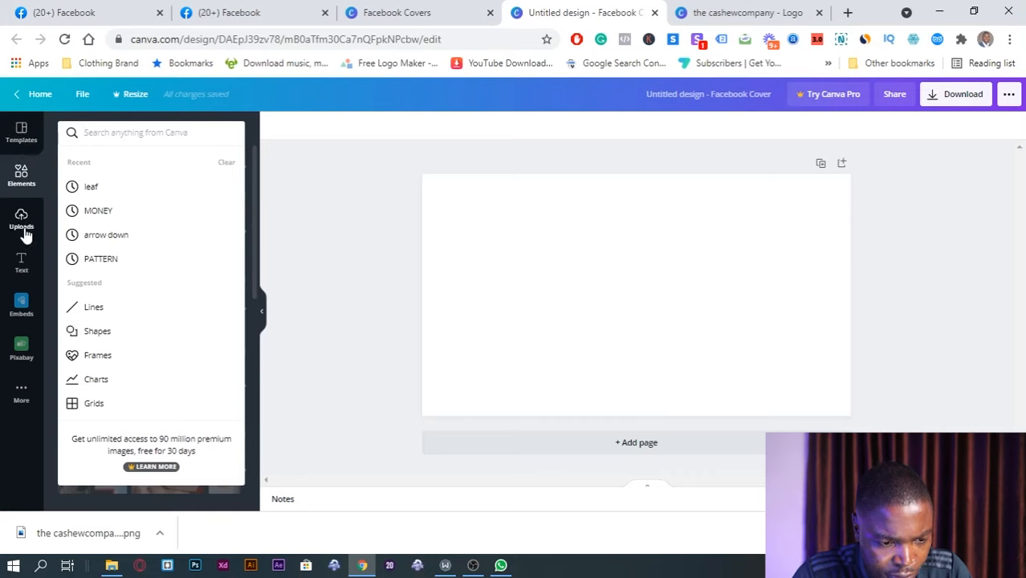
{"action": "left_click", "coordinate": [22, 354]}
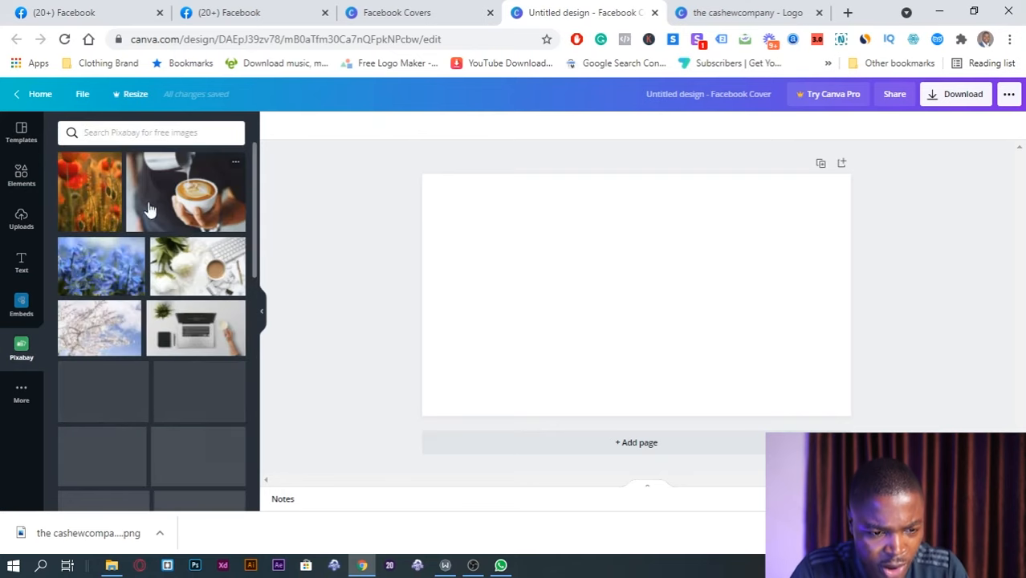
{"action": "left_click", "coordinate": [124, 135]}
{"action": "type", "text": "p"}
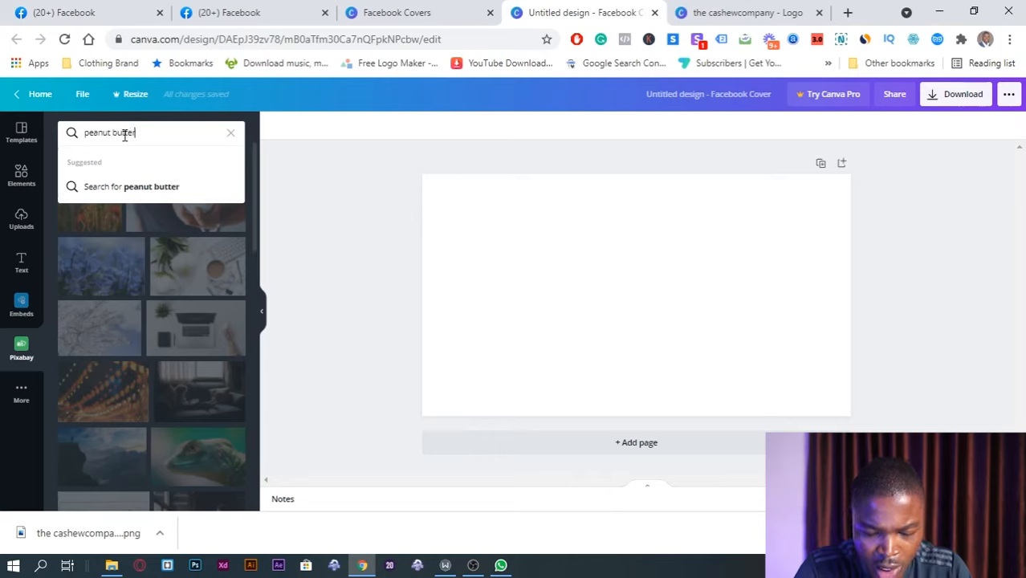
{"action": "type", "text": "eanut butter"}
{"action": "key", "text": "Return"}
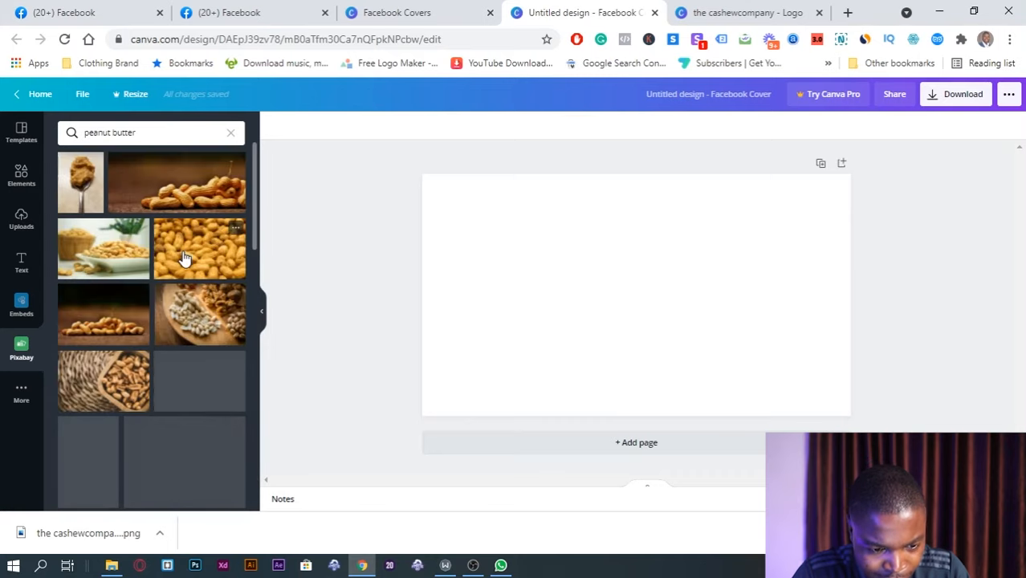
{"action": "scroll", "coordinate": [174, 337], "scroll_direction": "down", "scroll_amount": 3}
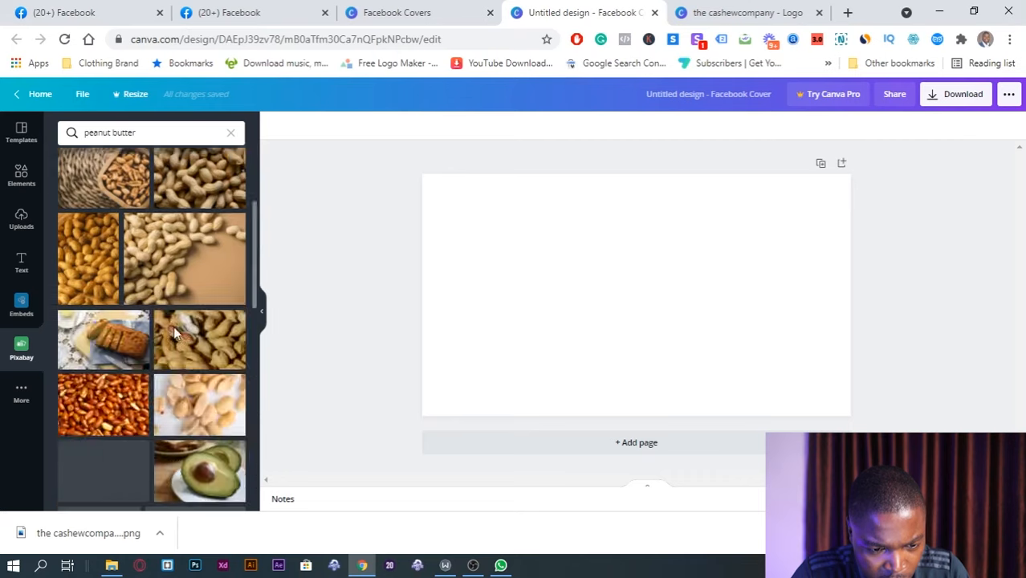
{"action": "scroll", "coordinate": [173, 333], "scroll_direction": "up", "scroll_amount": 3}
{"action": "scroll", "coordinate": [173, 334], "scroll_direction": "down", "scroll_amount": 3}
{"action": "scroll", "coordinate": [174, 334], "scroll_direction": "up", "scroll_amount": 3}
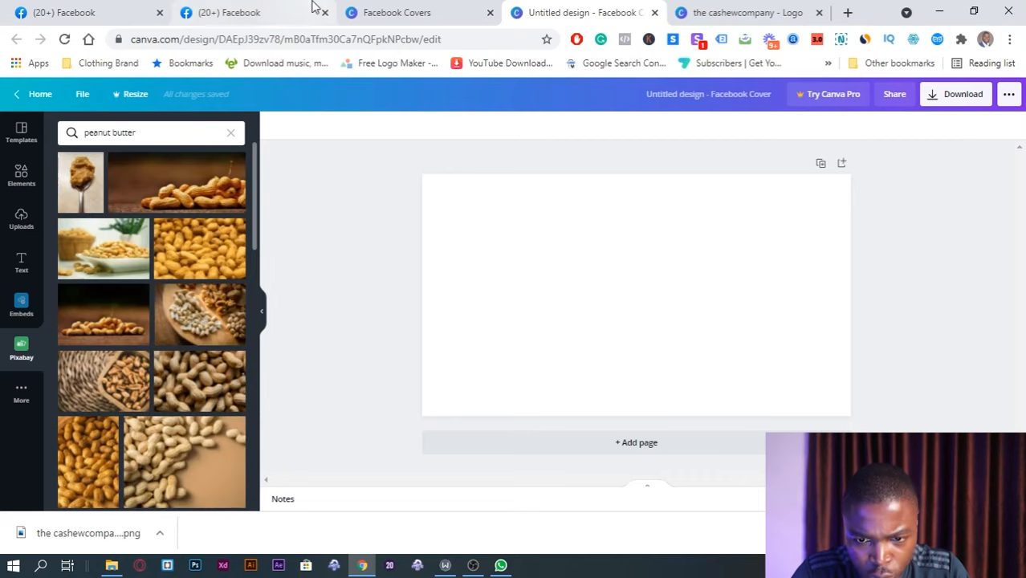
- Search Google Images for 'cashew butter' in a new tab and preview a bowl photo
{"action": "left_click", "coordinate": [848, 12]}
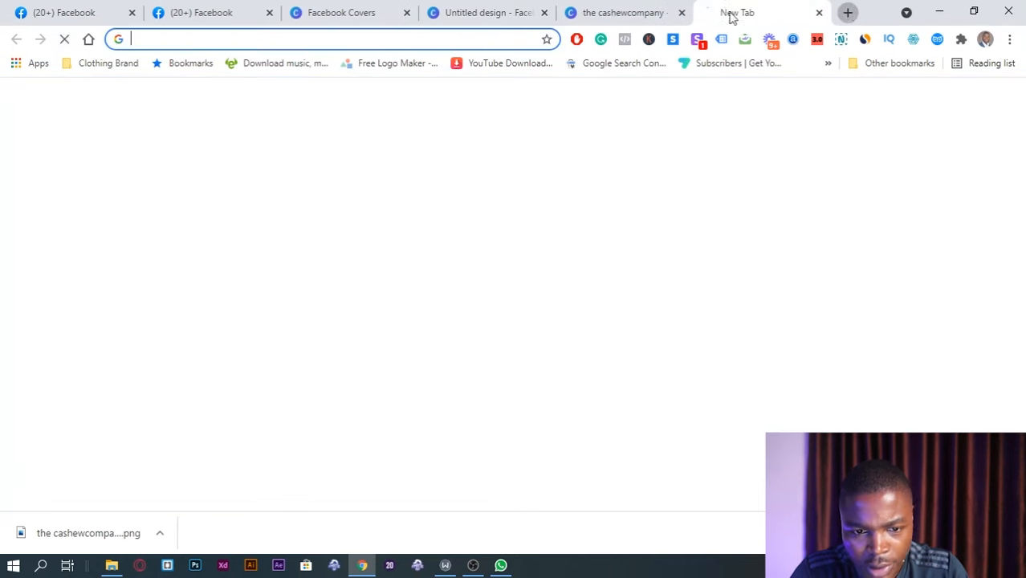
{"action": "left_click", "coordinate": [346, 42]}
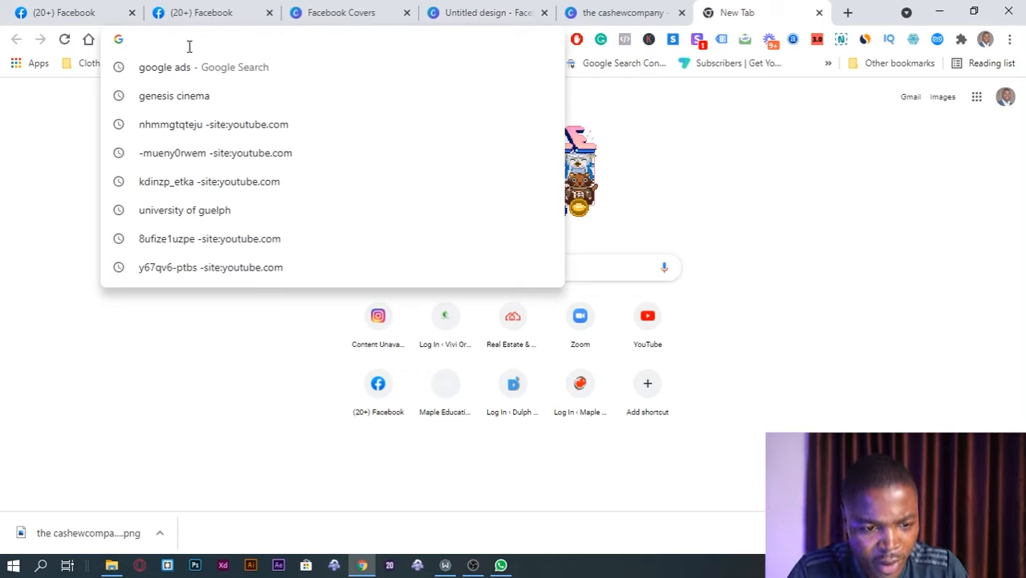
{"action": "type", "text": "cashew butter"}
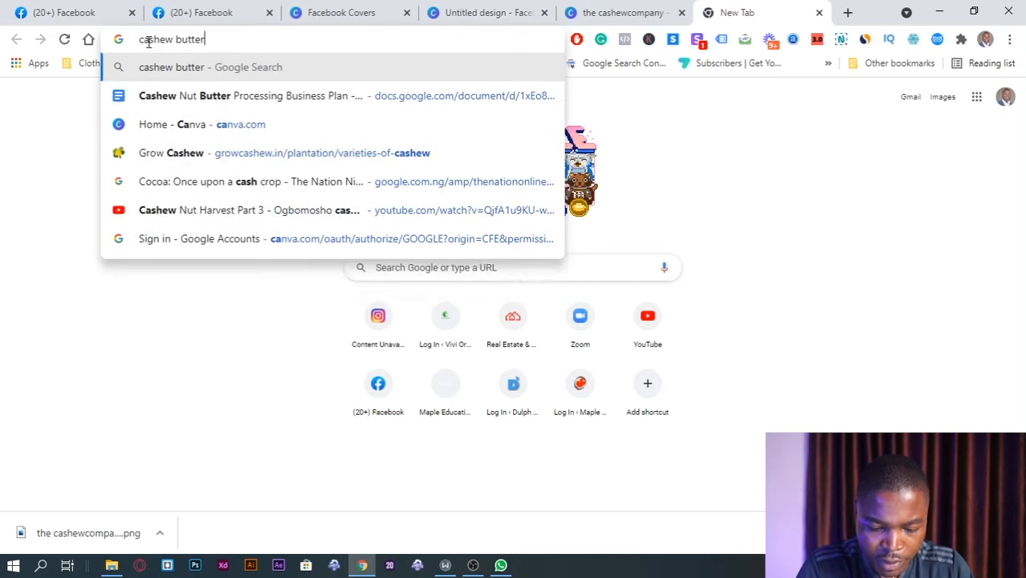
{"action": "key", "text": "Return"}
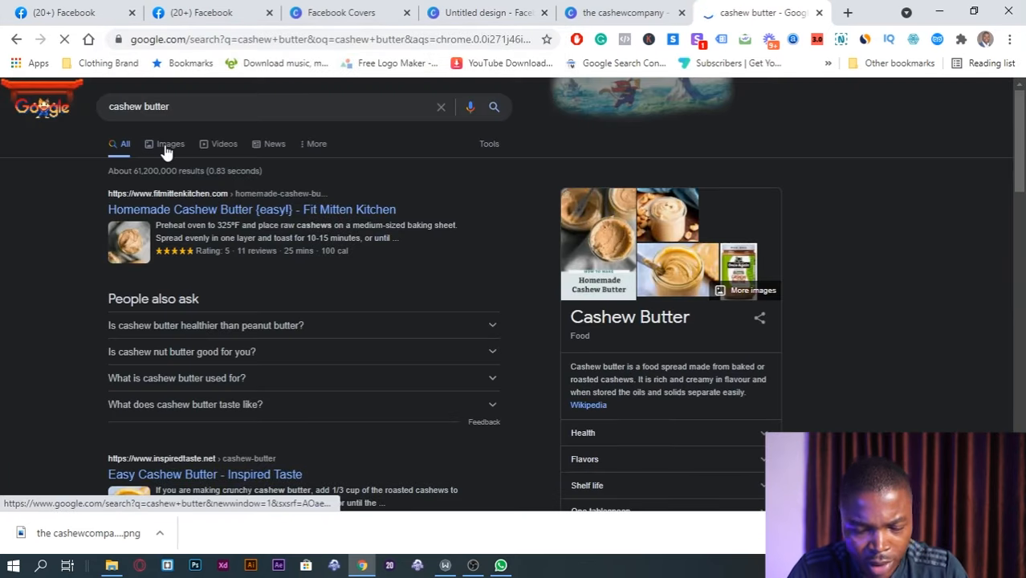
{"action": "left_click", "coordinate": [166, 149]}
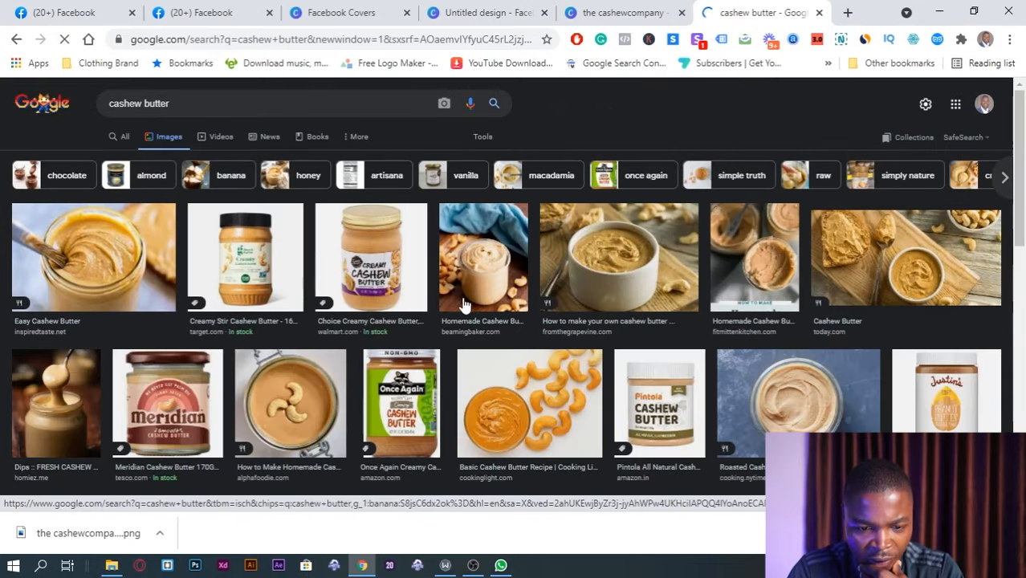
{"action": "scroll", "coordinate": [477, 286], "scroll_direction": "down", "scroll_amount": 1}
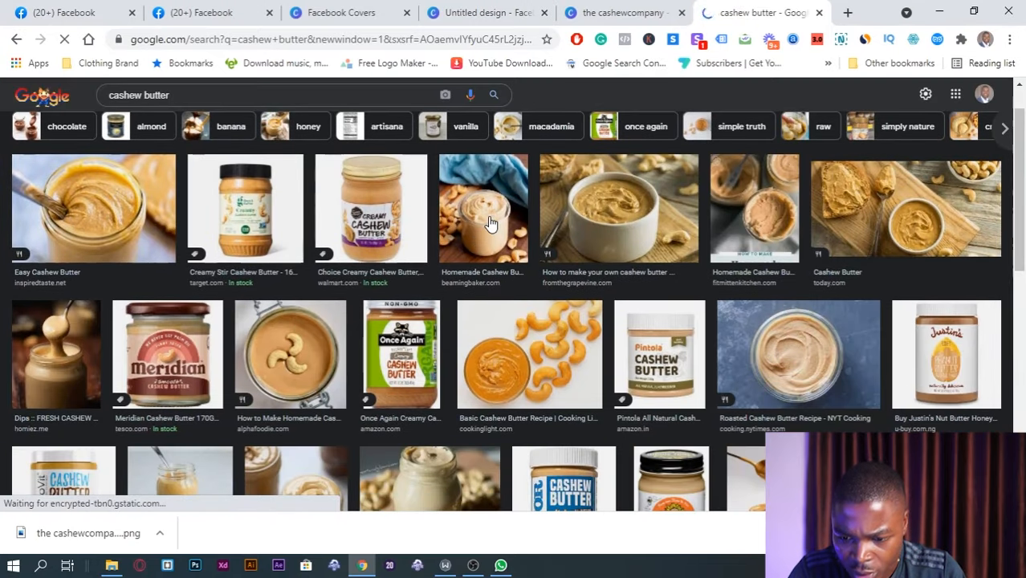
{"action": "scroll", "coordinate": [489, 223], "scroll_direction": "up", "scroll_amount": 1}
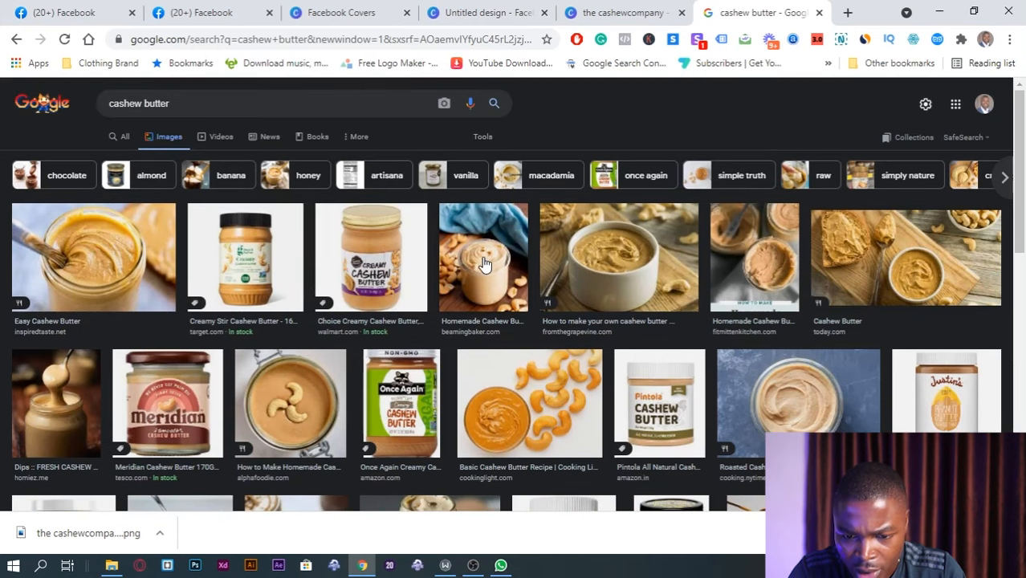
{"action": "left_click", "coordinate": [607, 275]}
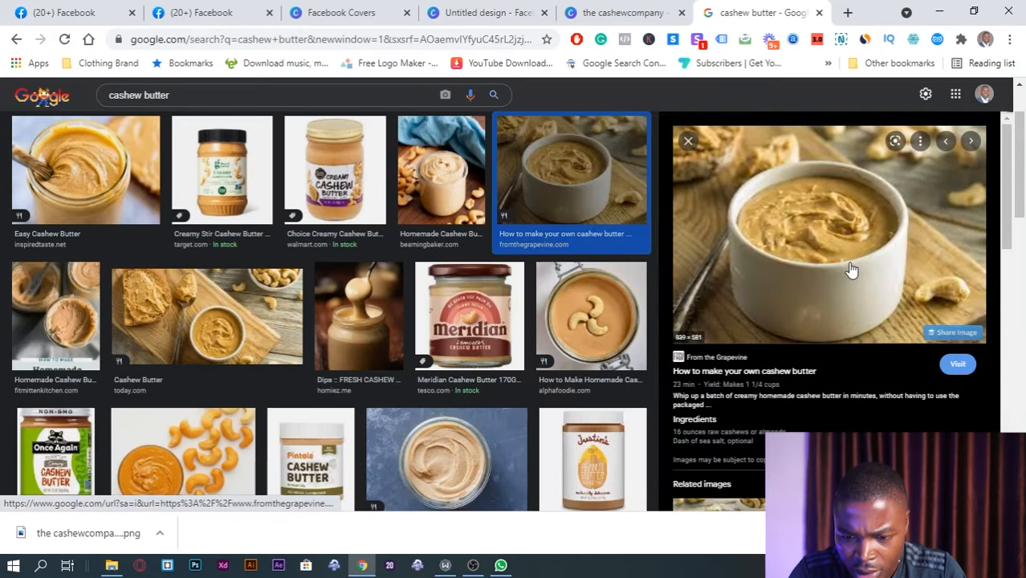
- Save the previewed cashew butter photo as a JPEG into the Downloads folder
{"action": "right_click", "coordinate": [795, 230]}
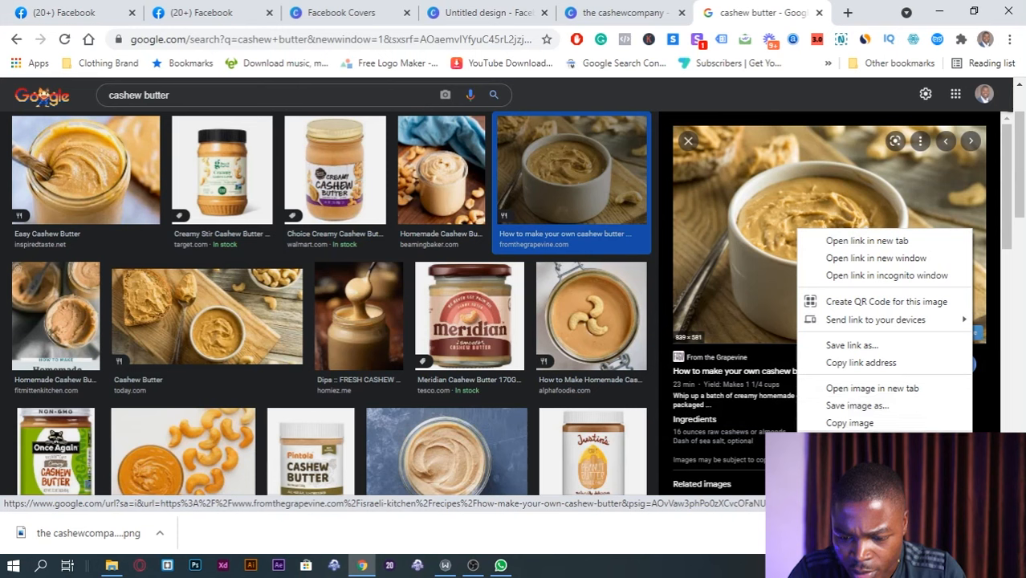
{"action": "left_click", "coordinate": [871, 411]}
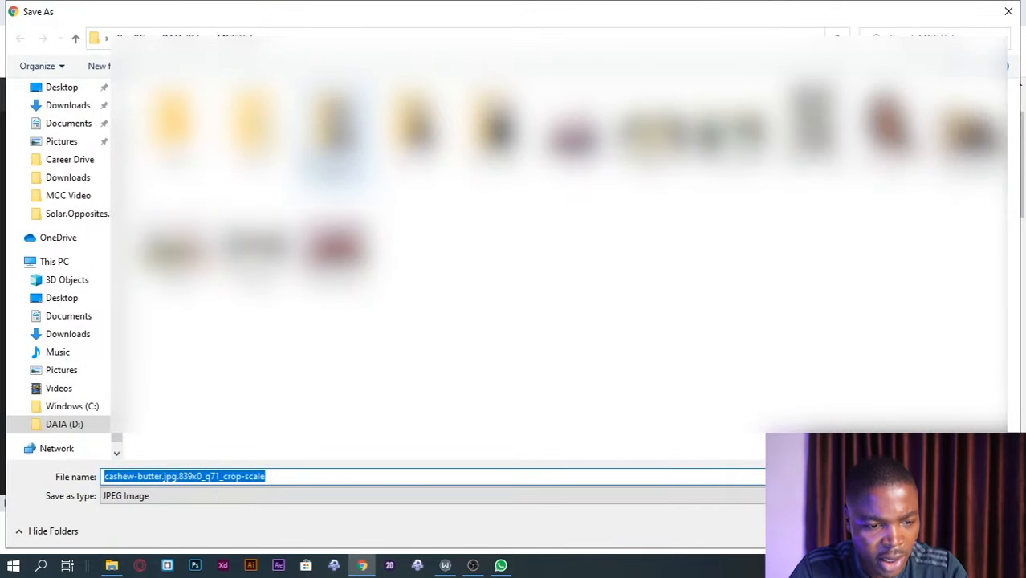
{"action": "left_click", "coordinate": [69, 430]}
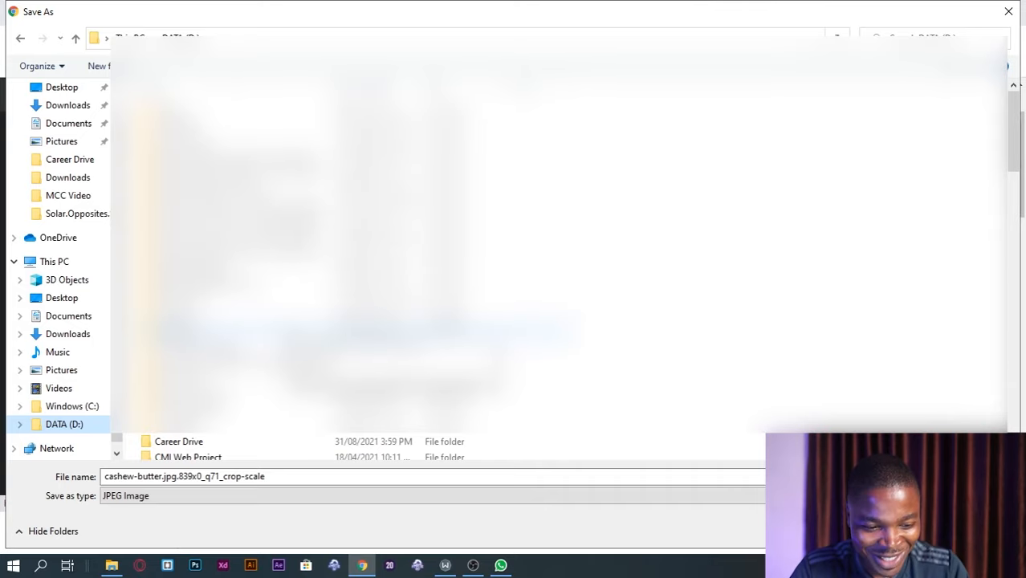
{"action": "scroll", "coordinate": [235, 374], "scroll_direction": "down", "scroll_amount": 2}
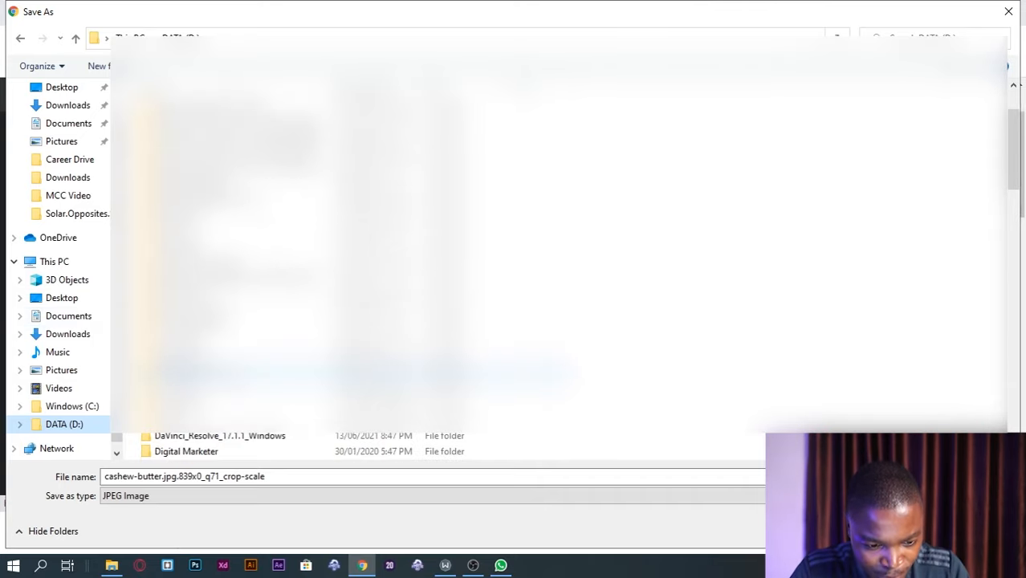
{"action": "scroll", "coordinate": [235, 374], "scroll_direction": "down", "scroll_amount": 1}
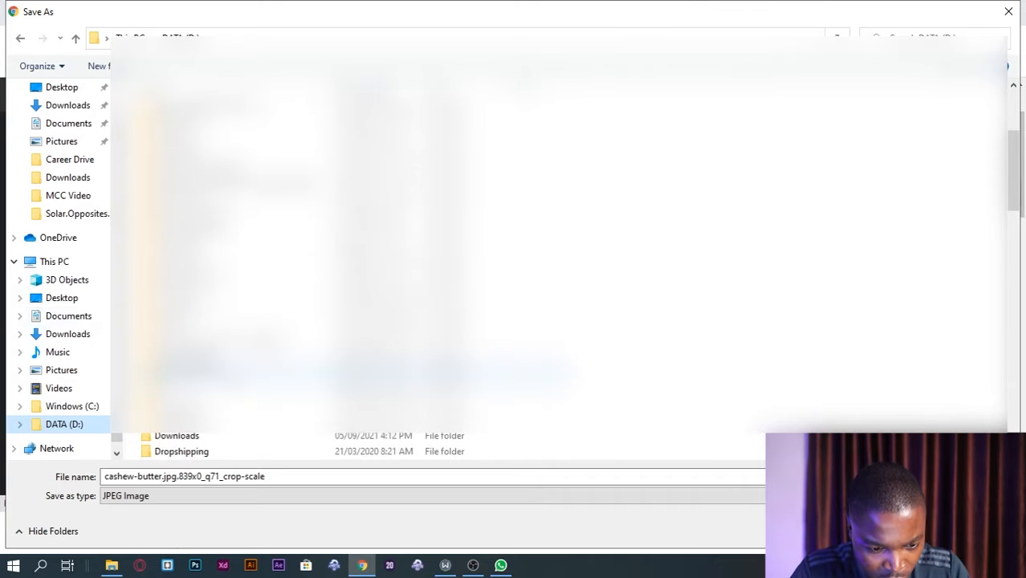
{"action": "double_click", "coordinate": [208, 436]}
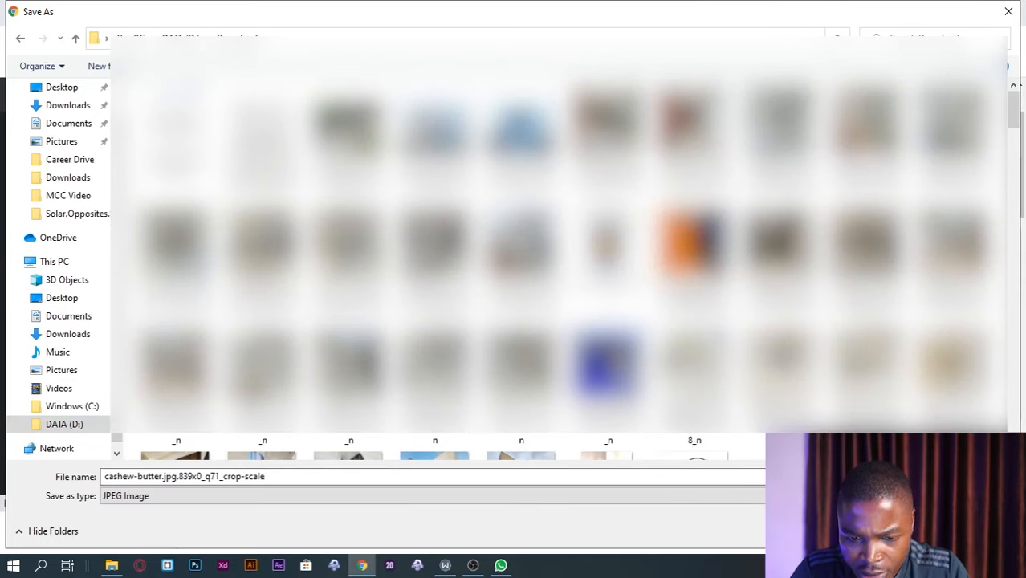
{"action": "key", "text": "Return"}
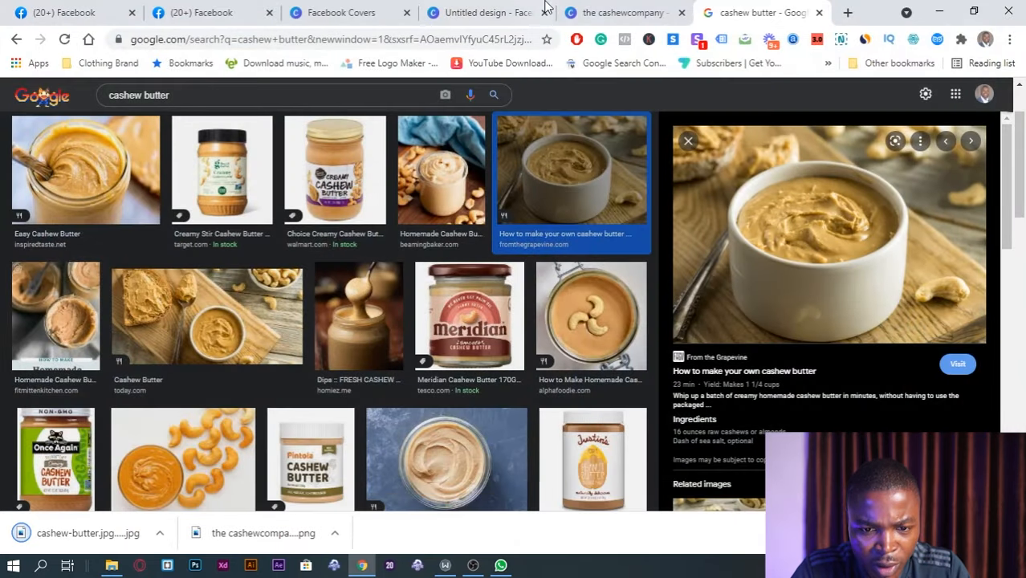
- Drop the downloaded cashew butter photo onto the blank Facebook cover and enlarge it
{"action": "left_click", "coordinate": [595, 10]}
{"action": "left_click", "coordinate": [469, 8]}
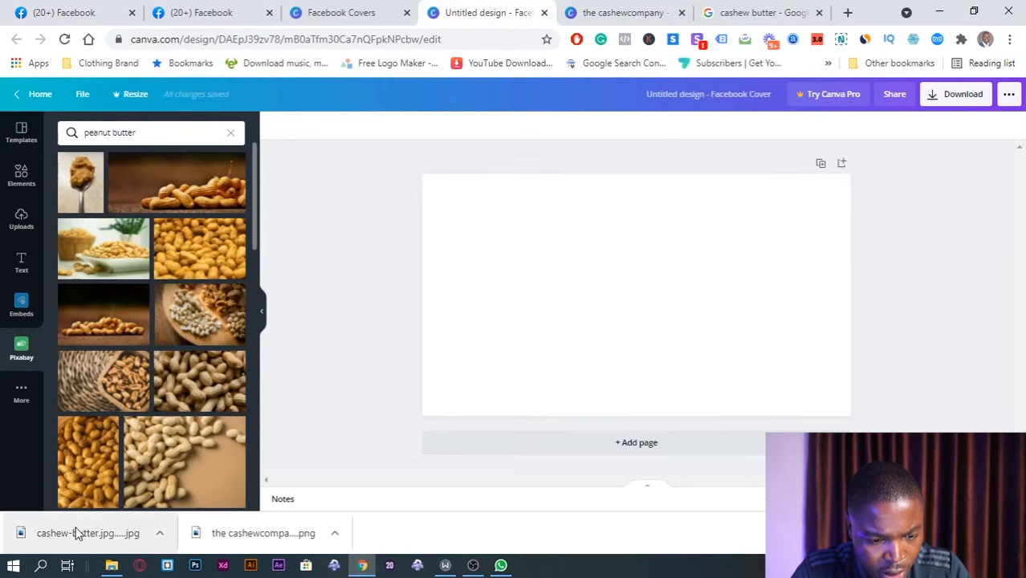
{"action": "left_click_drag", "start_coordinate": [76, 531], "coordinate": [509, 324]}
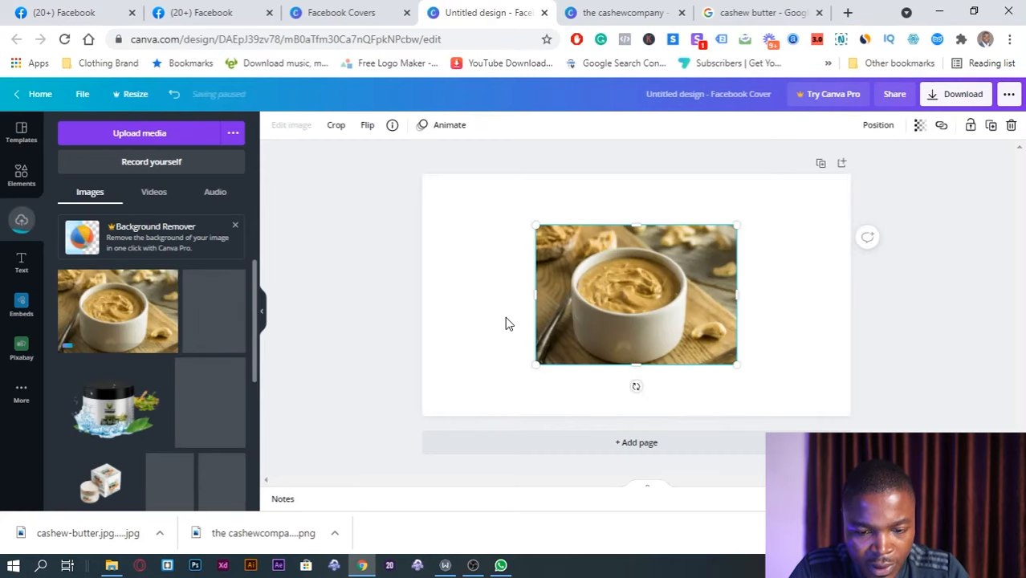
{"action": "left_click_drag", "start_coordinate": [627, 315], "coordinate": [500, 252]}
{"action": "left_click_drag", "start_coordinate": [609, 301], "coordinate": [720, 436]}
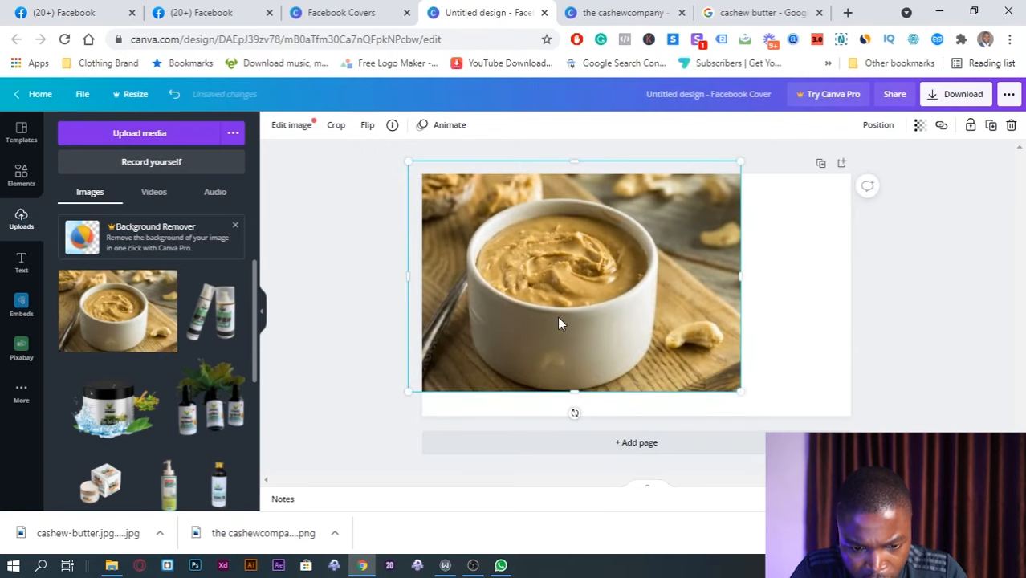
{"action": "left_click_drag", "start_coordinate": [557, 316], "coordinate": [536, 353]}
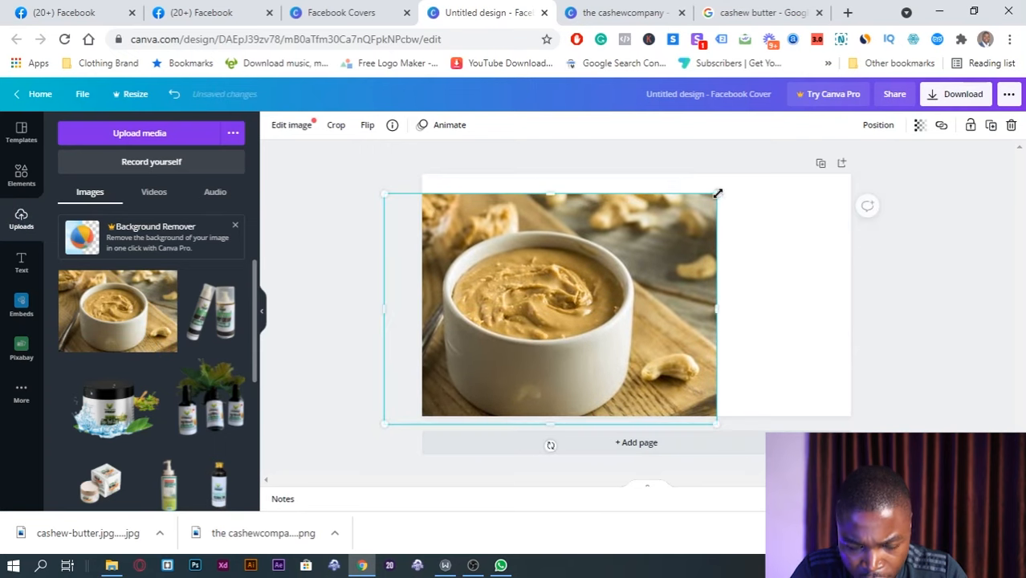
- Fine-tune the photo's size and position, then set it as the cover background
{"action": "left_click_drag", "start_coordinate": [717, 194], "coordinate": [689, 214]}
{"action": "mouse_move", "coordinate": [574, 304]}
{"action": "left_mouse_down"}
{"action": "mouse_move", "coordinate": [557, 291]}
{"action": "mouse_move", "coordinate": [586, 292]}
{"action": "left_mouse_up"}
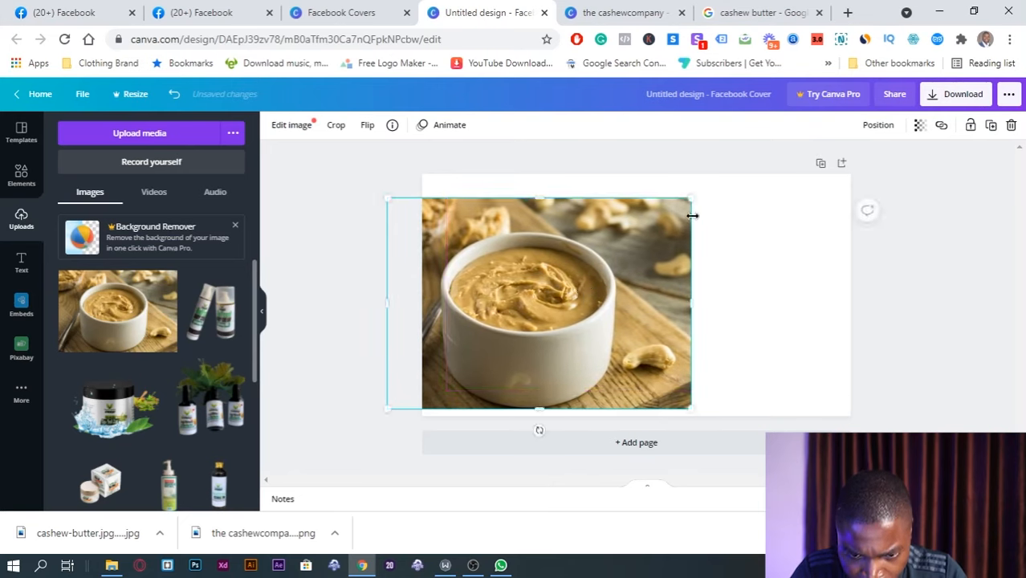
{"action": "left_click_drag", "start_coordinate": [692, 197], "coordinate": [674, 209]}
{"action": "left_click_drag", "start_coordinate": [540, 252], "coordinate": [496, 216]}
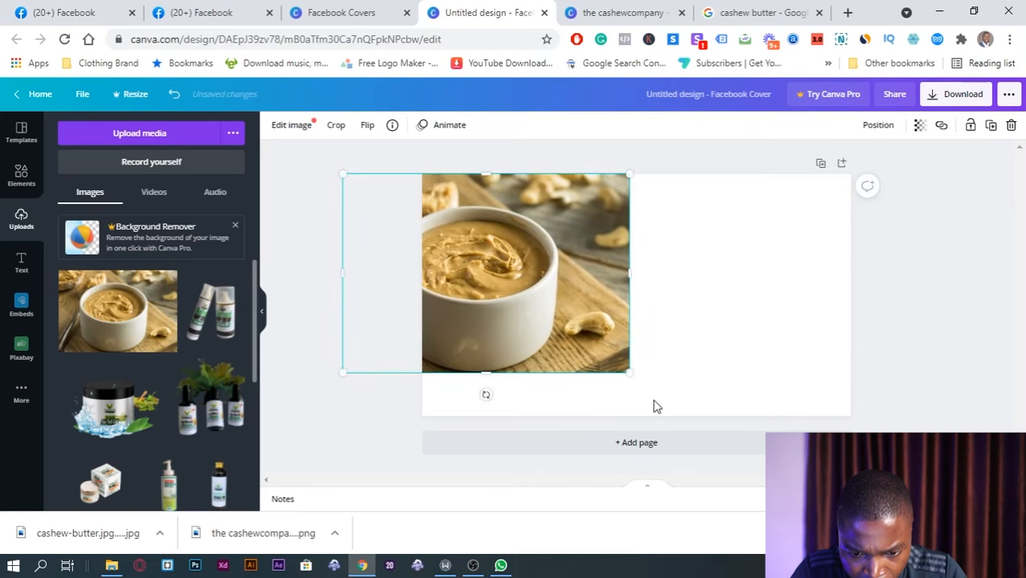
{"action": "left_click_drag", "start_coordinate": [638, 390], "coordinate": [698, 425]}
{"action": "left_click_drag", "start_coordinate": [619, 377], "coordinate": [719, 370]}
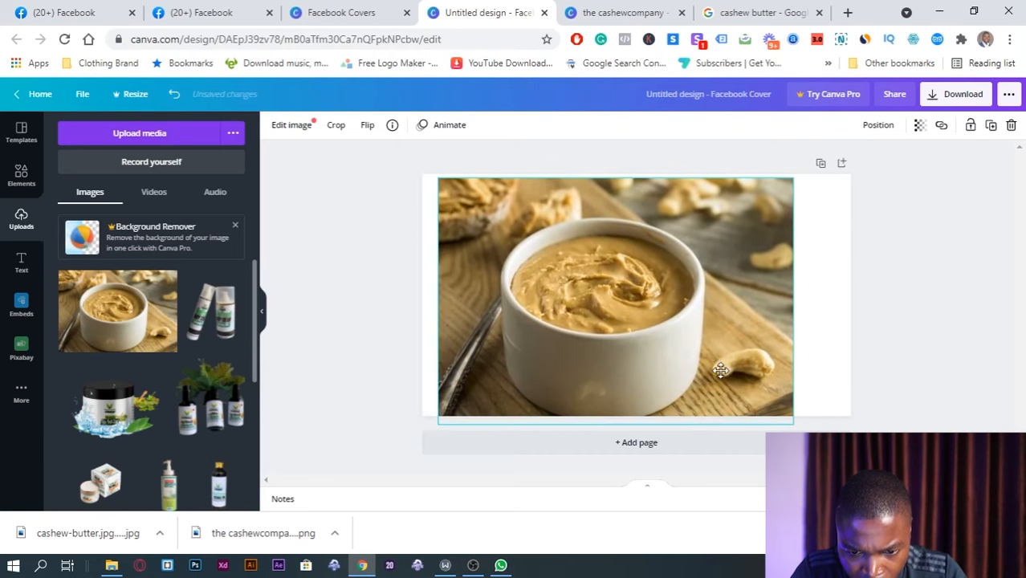
{"action": "right_click", "coordinate": [661, 351]}
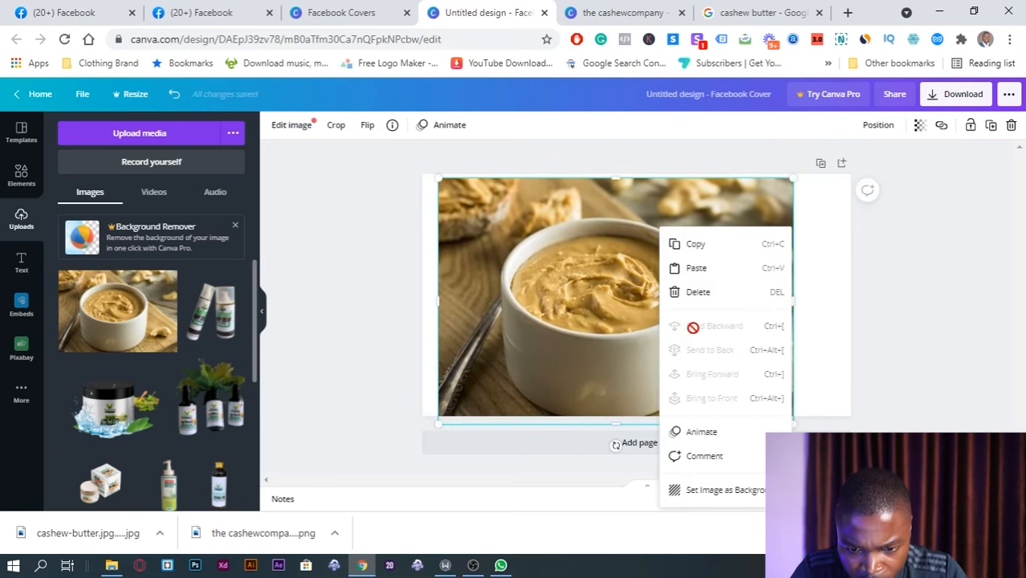
{"action": "left_click", "coordinate": [701, 496]}
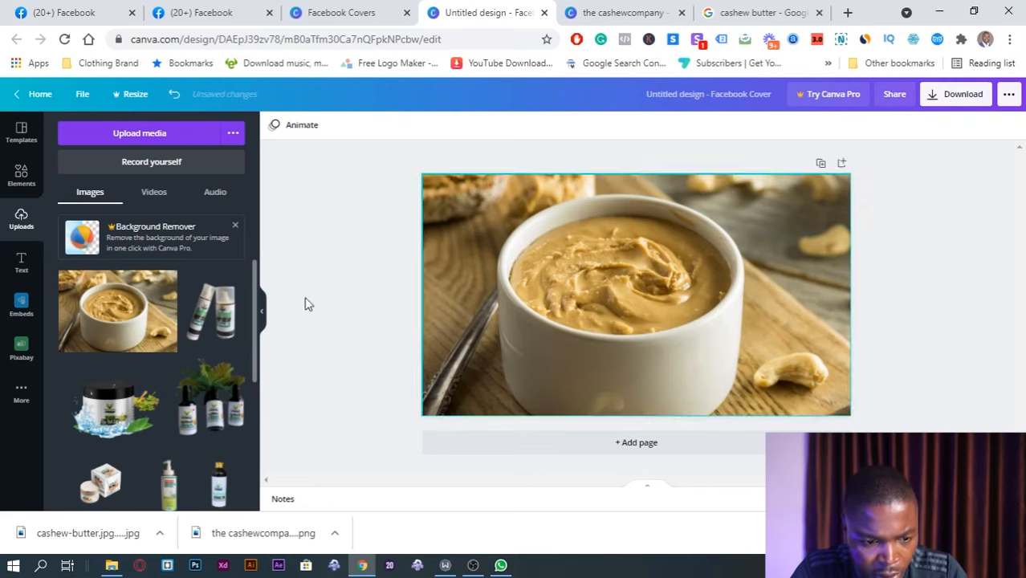
- Add the heading 'Premium Cashew products' and centre it horizontally on the cover
{"action": "left_click", "coordinate": [21, 261]}
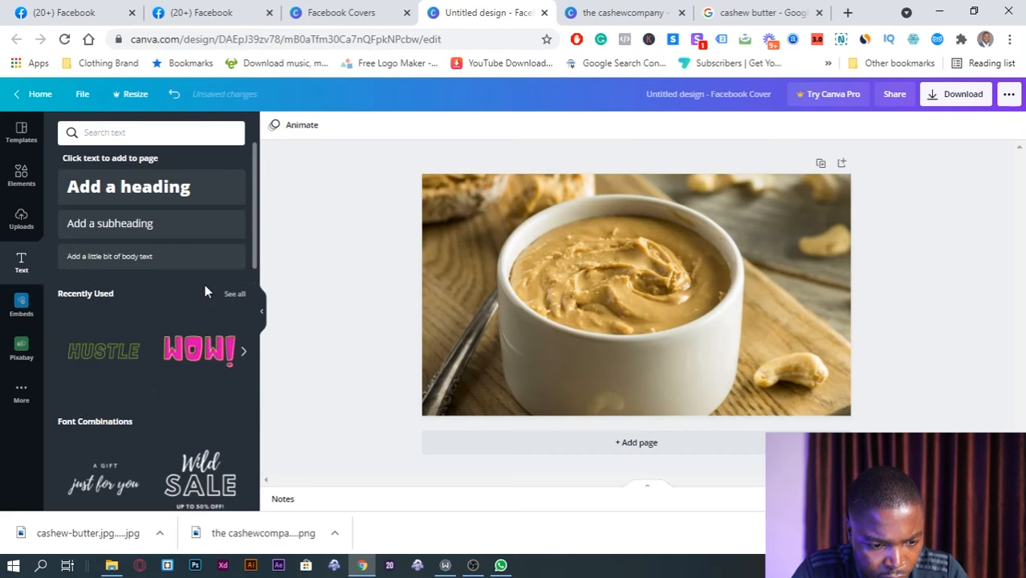
{"action": "left_click", "coordinate": [165, 191]}
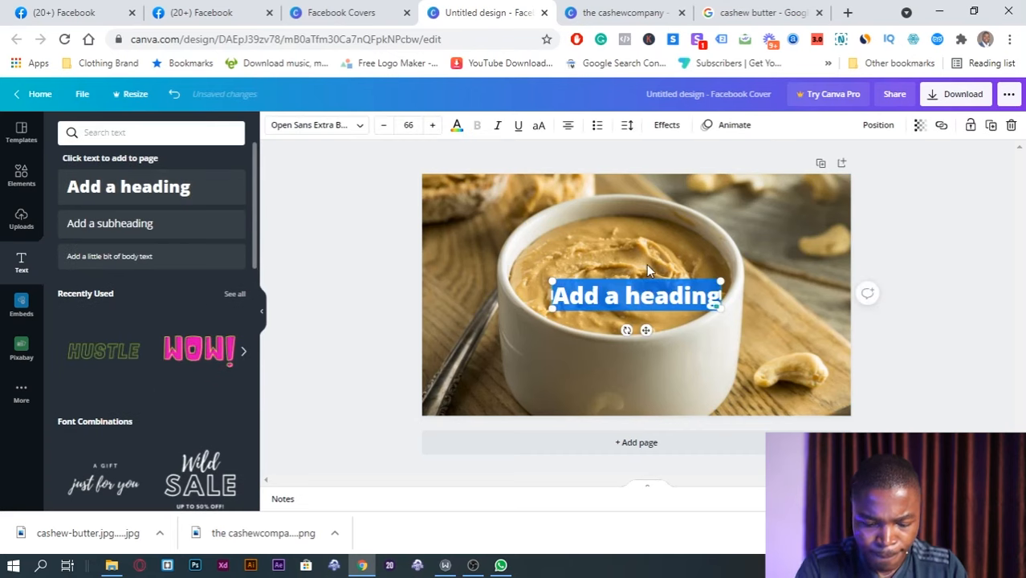
{"action": "type", "text": "Premu"}
{"action": "key", "text": "BackSpace"}
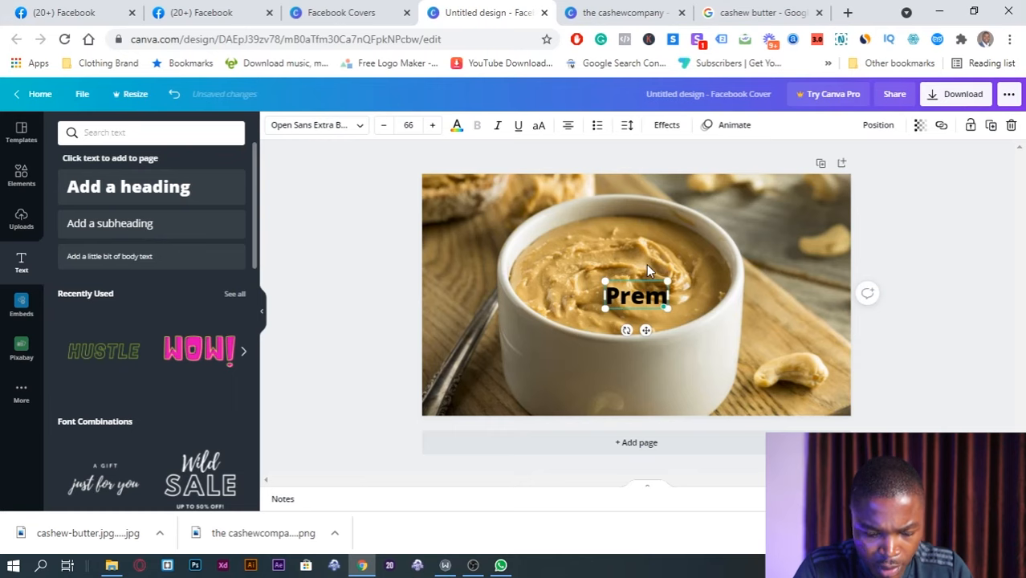
{"action": "type", "text": "ium"}
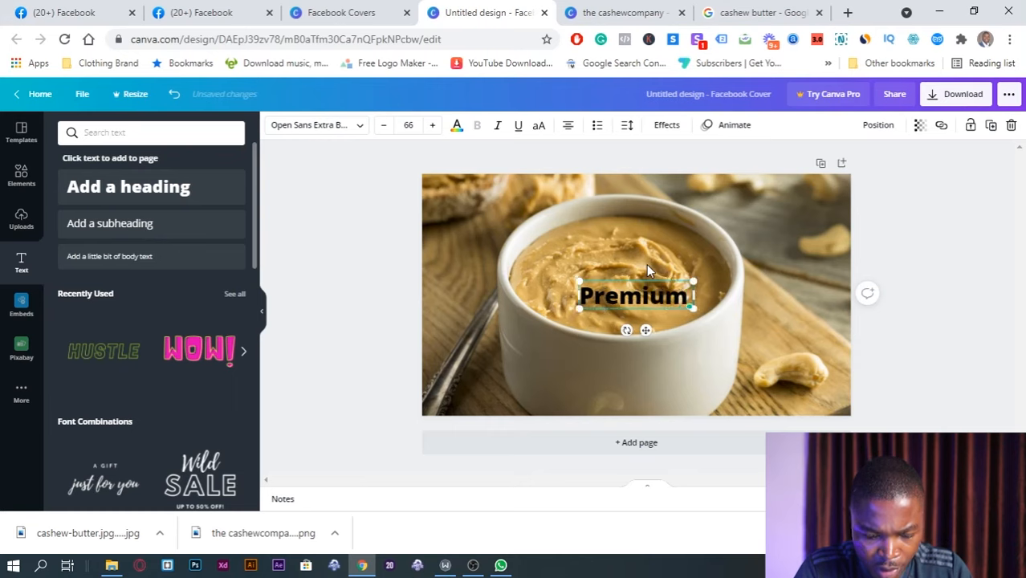
{"action": "type", "text": " Cashew"}
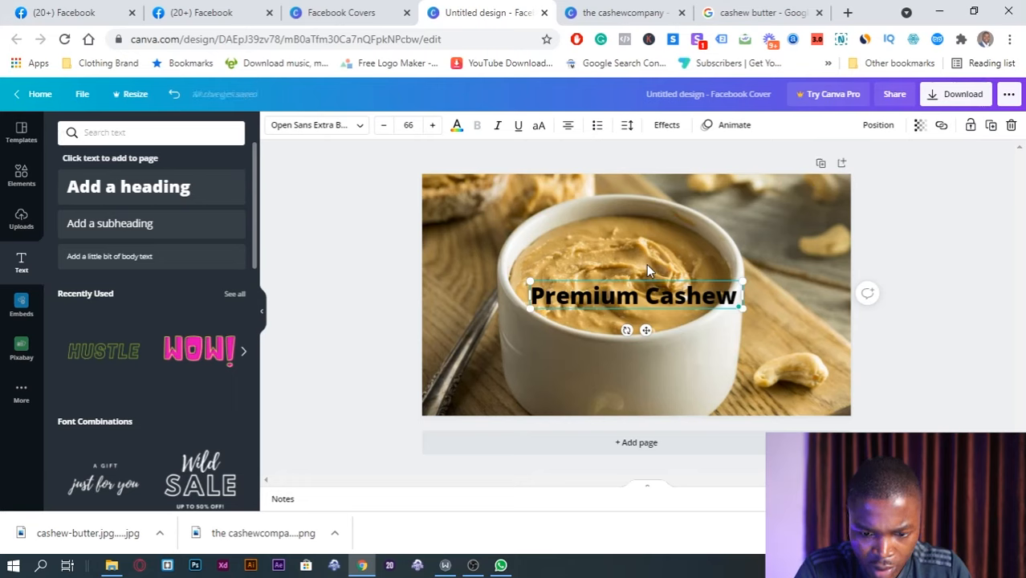
{"action": "type", "text": "products"}
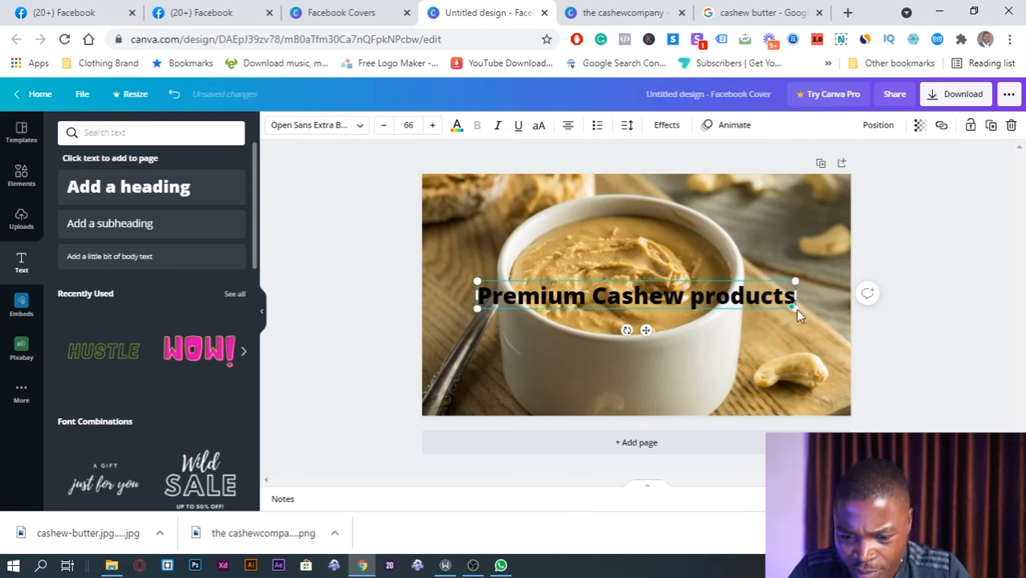
{"action": "left_click", "coordinate": [1010, 344]}
{"action": "left_click_drag", "start_coordinate": [698, 310], "coordinate": [695, 262]}
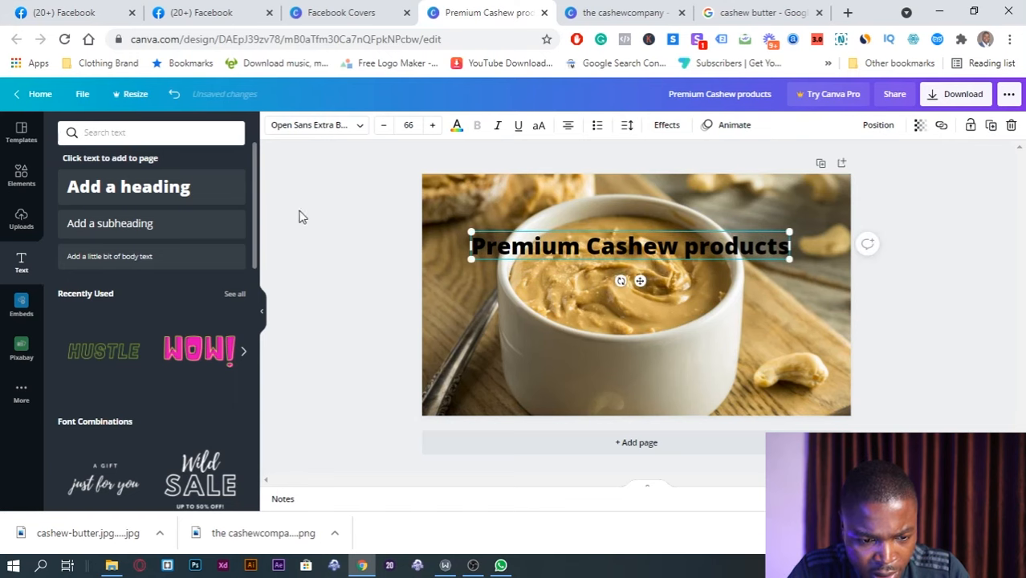
- Add a bold, uppercase 'SERVING GOODNESS SINCE 2021' tagline below the heading, fixing the GODNESS typo
{"action": "left_click", "coordinate": [126, 258]}
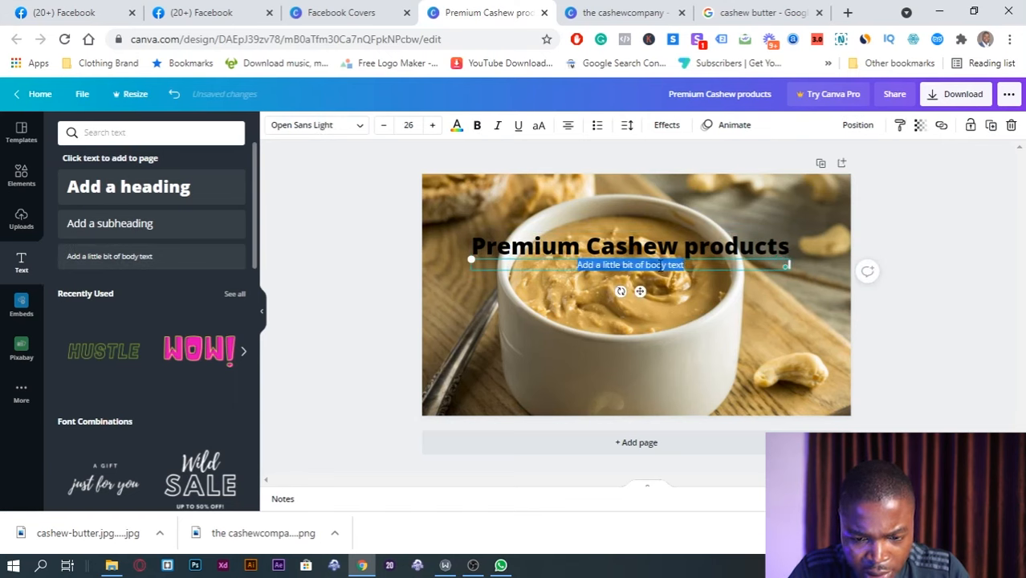
{"action": "type", "text": "Servin"}
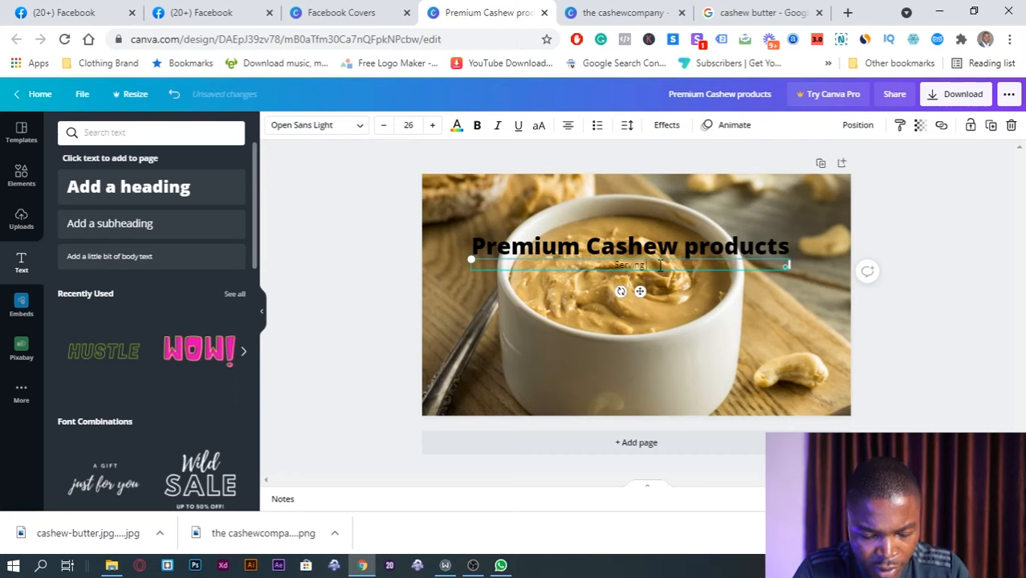
{"action": "type", "text": "g goodness since 202"}
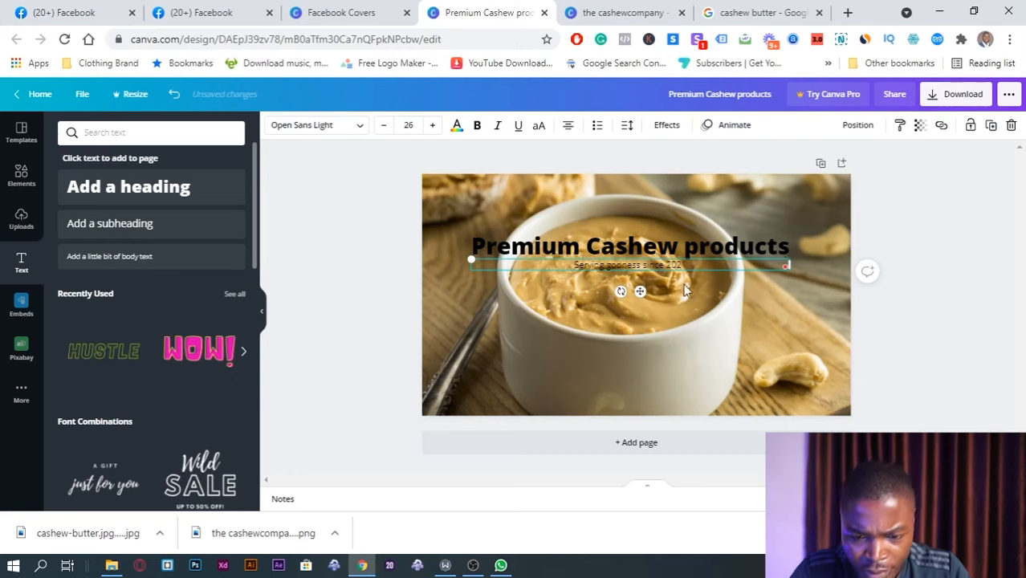
{"action": "left_click_drag", "start_coordinate": [640, 291], "coordinate": [638, 312]}
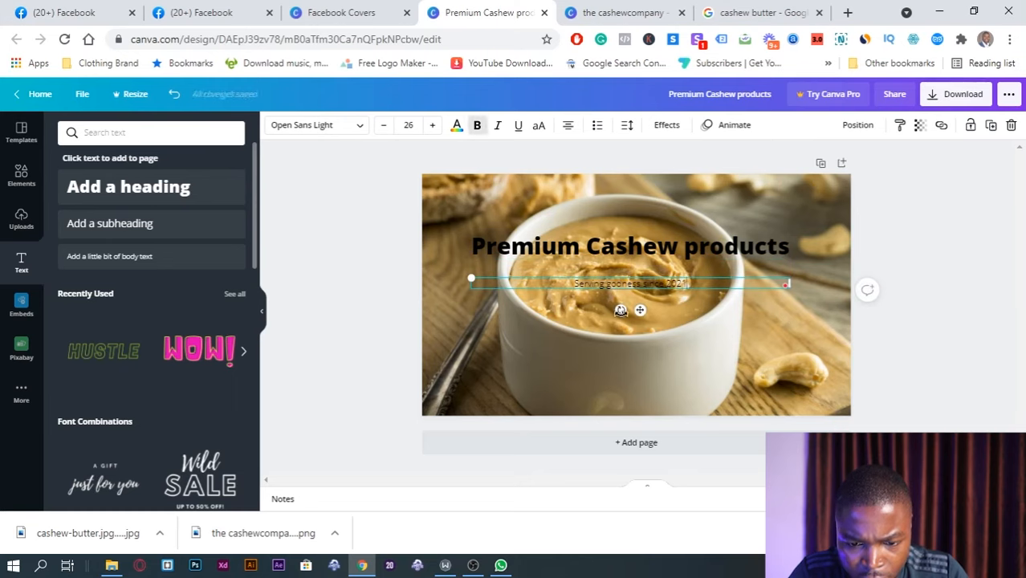
{"action": "double_click", "coordinate": [638, 287]}
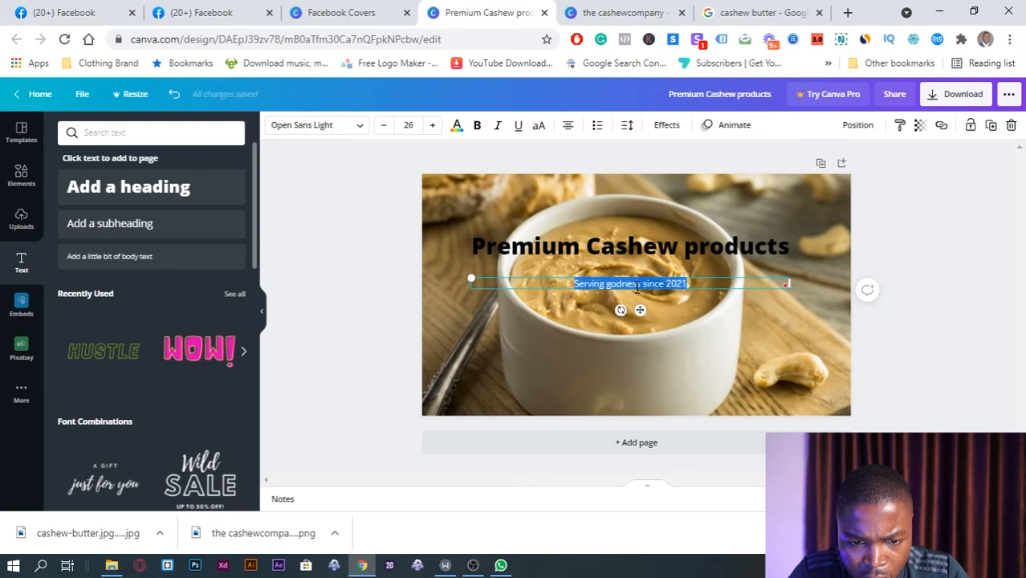
{"action": "left_click", "coordinate": [477, 127]}
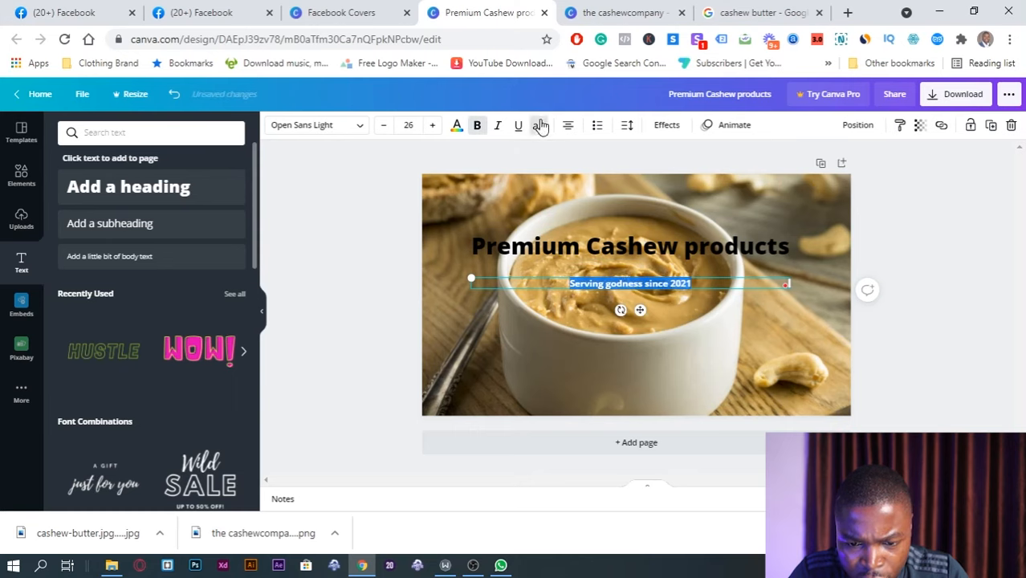
{"action": "left_click", "coordinate": [541, 127]}
{"action": "left_click", "coordinate": [621, 287]}
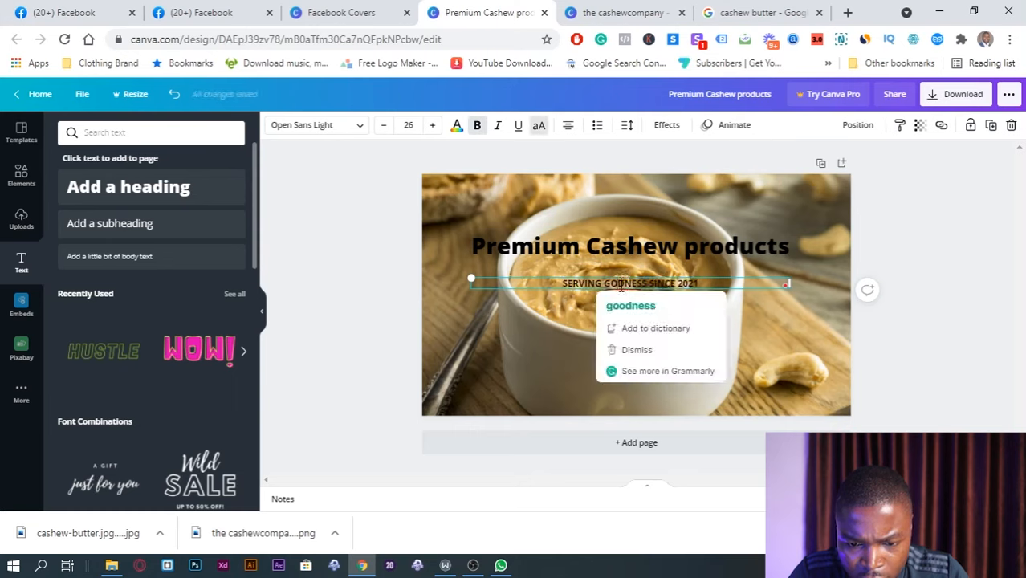
{"action": "left_click", "coordinate": [628, 309]}
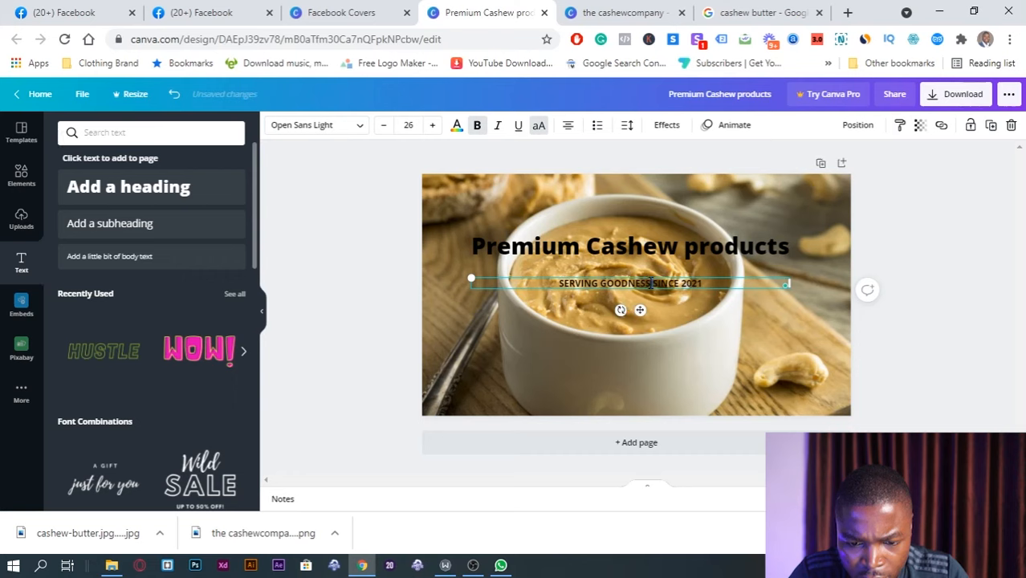
- Set both the tagline and the heading to the Hussar Bold font
{"action": "left_click", "coordinate": [357, 129]}
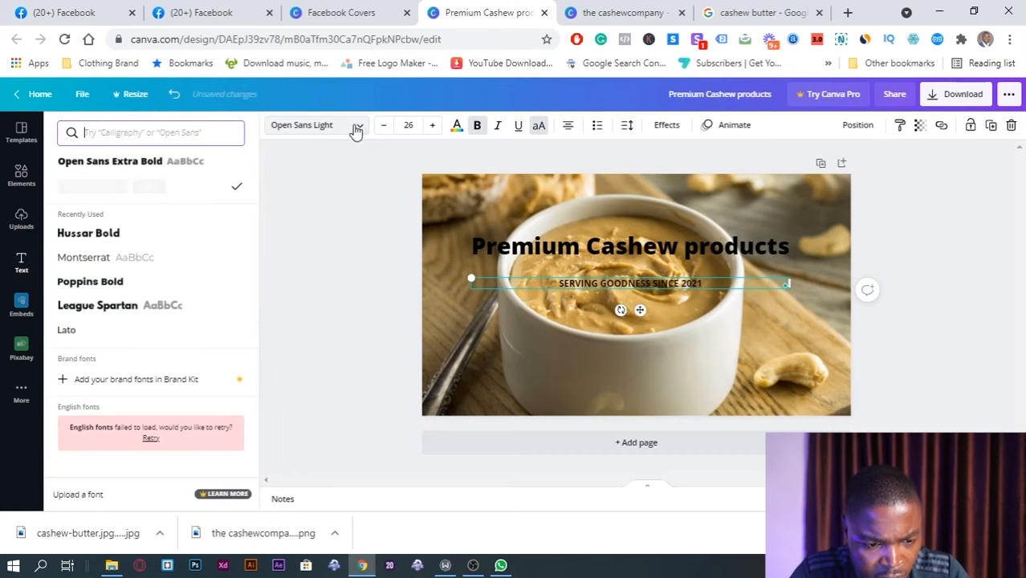
{"action": "left_click", "coordinate": [125, 238]}
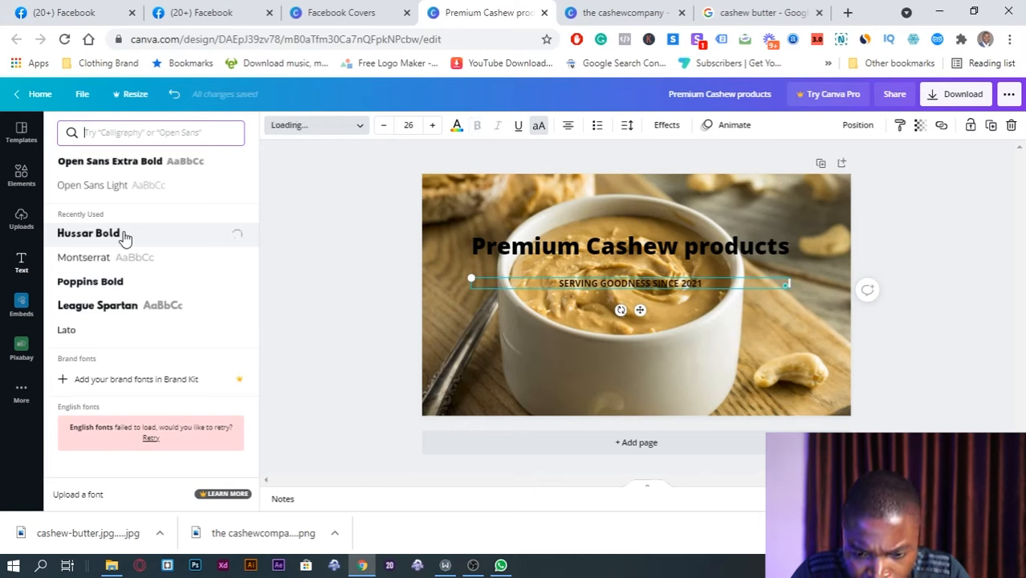
{"action": "left_click", "coordinate": [612, 254]}
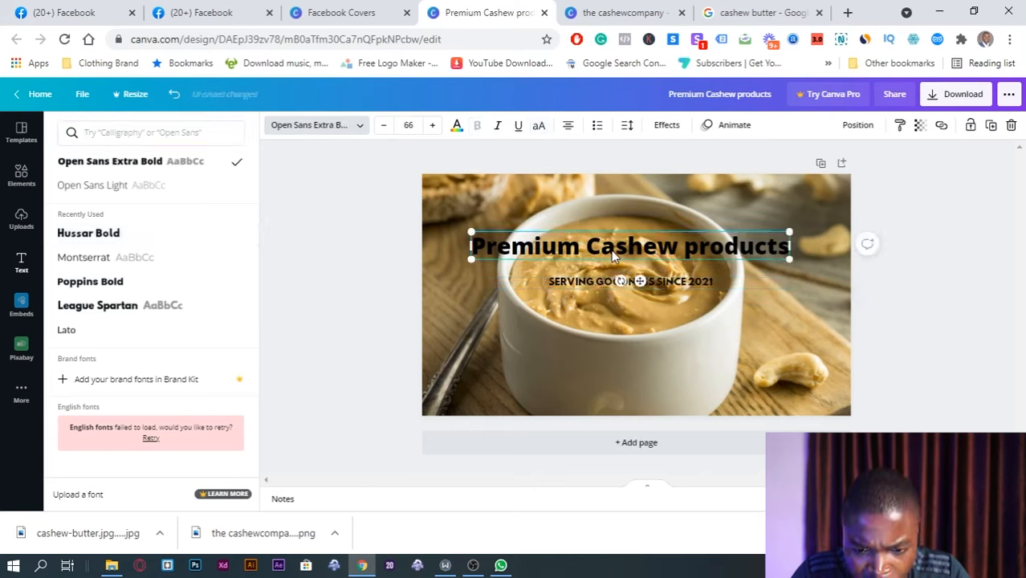
{"action": "double_click", "coordinate": [612, 251]}
{"action": "key", "text": "ctrl+a"}
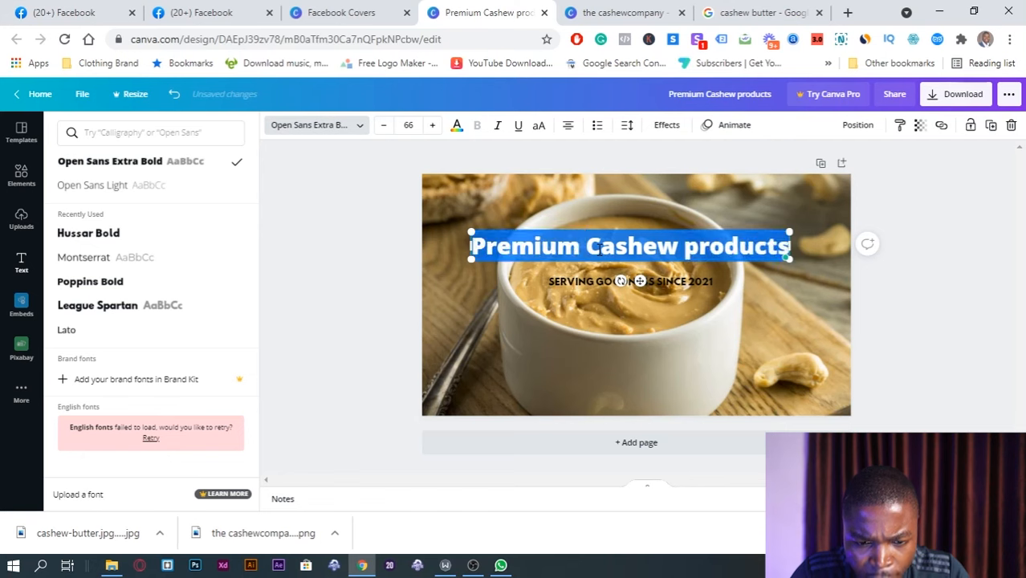
{"action": "left_click", "coordinate": [357, 125]}
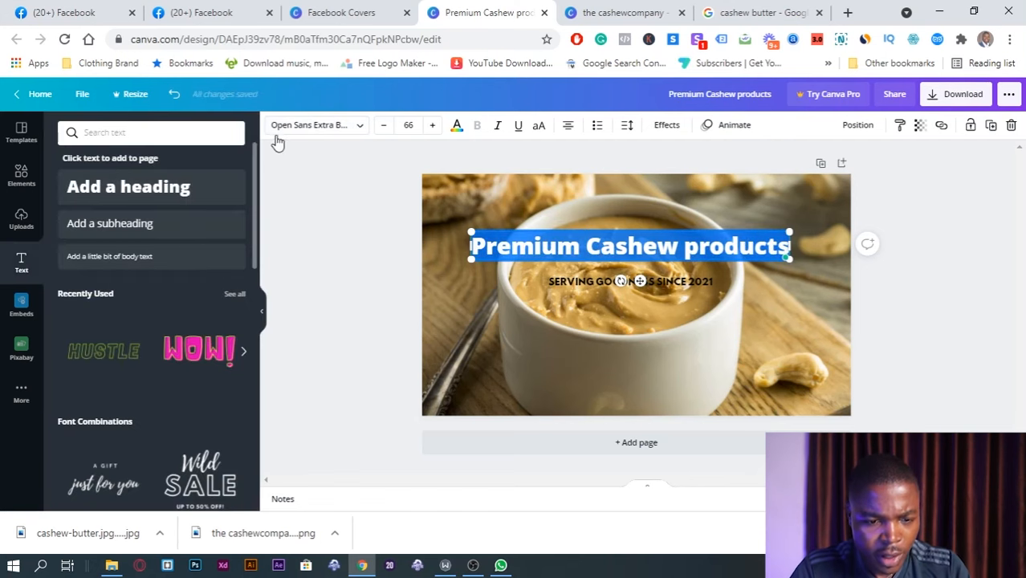
{"action": "left_click", "coordinate": [294, 128]}
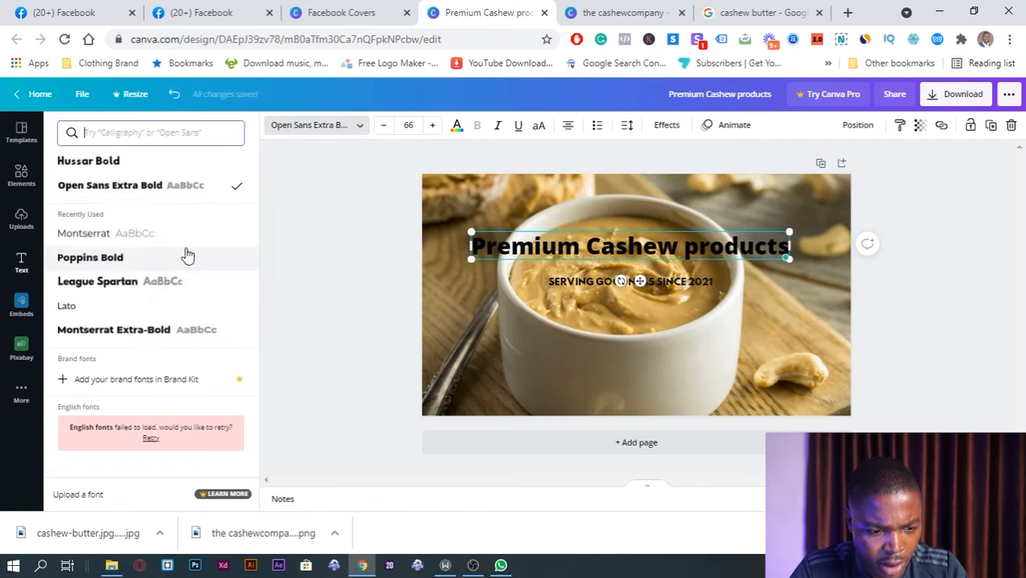
{"action": "left_click", "coordinate": [132, 161]}
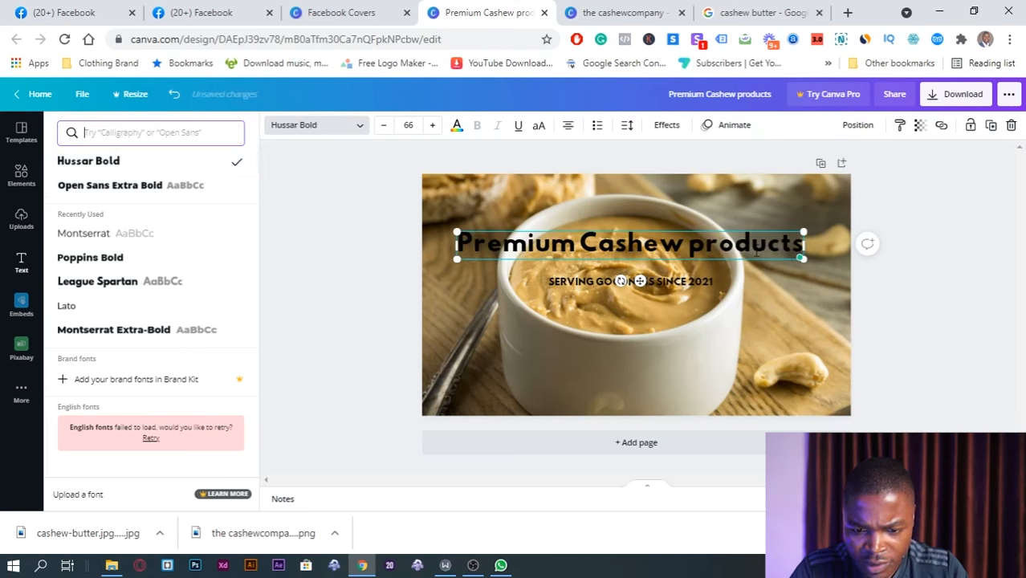
- Move the tagline lower on the cover and deselect everything
{"action": "left_click", "coordinate": [685, 284]}
{"action": "left_click_drag", "start_coordinate": [685, 284], "coordinate": [684, 361]}
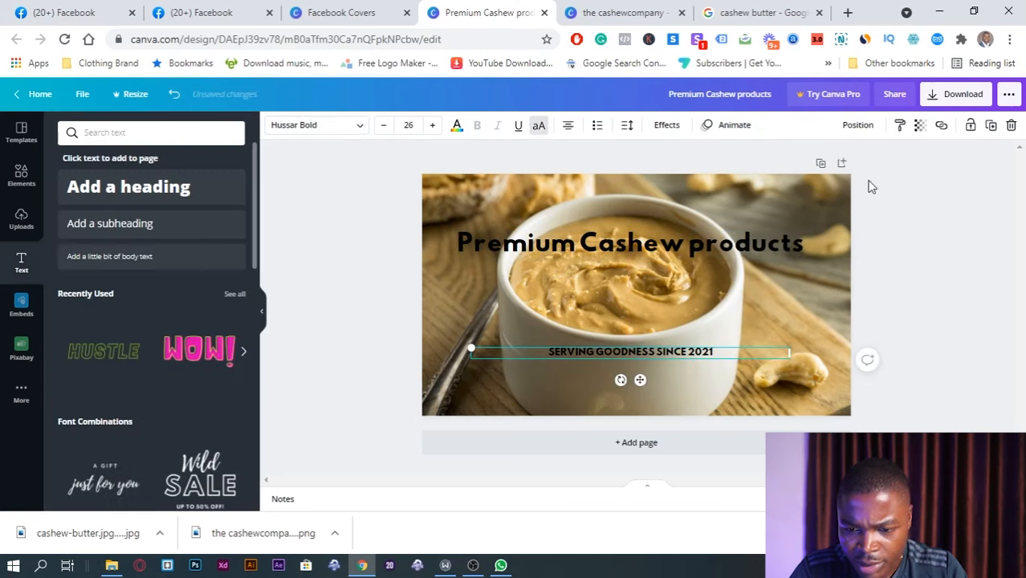
{"action": "double_click", "coordinate": [809, 205]}
{"action": "left_click", "coordinate": [962, 283]}
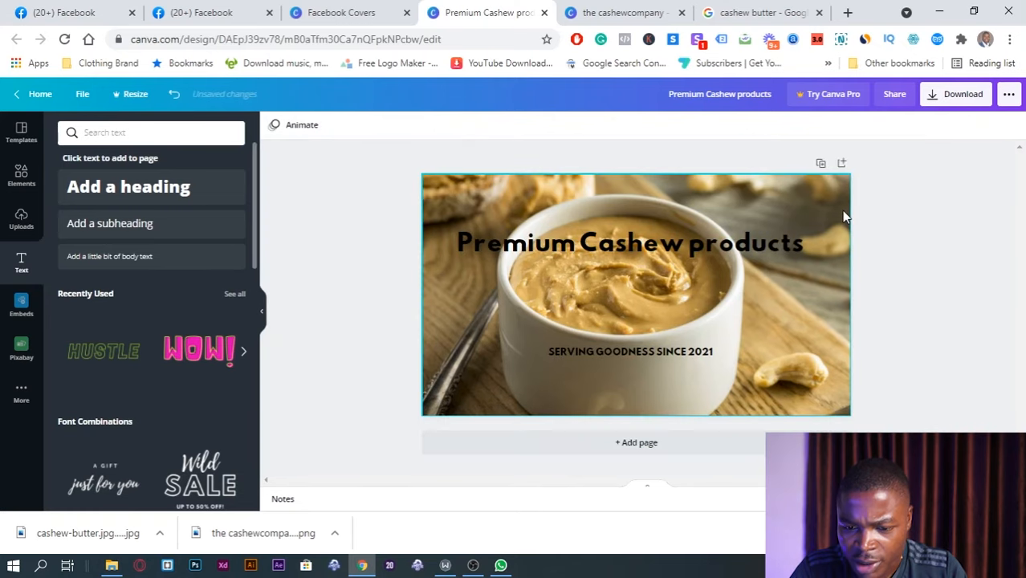
- Fade the cashew-butter background photo to about 50 transparency
{"action": "left_click", "coordinate": [813, 199]}
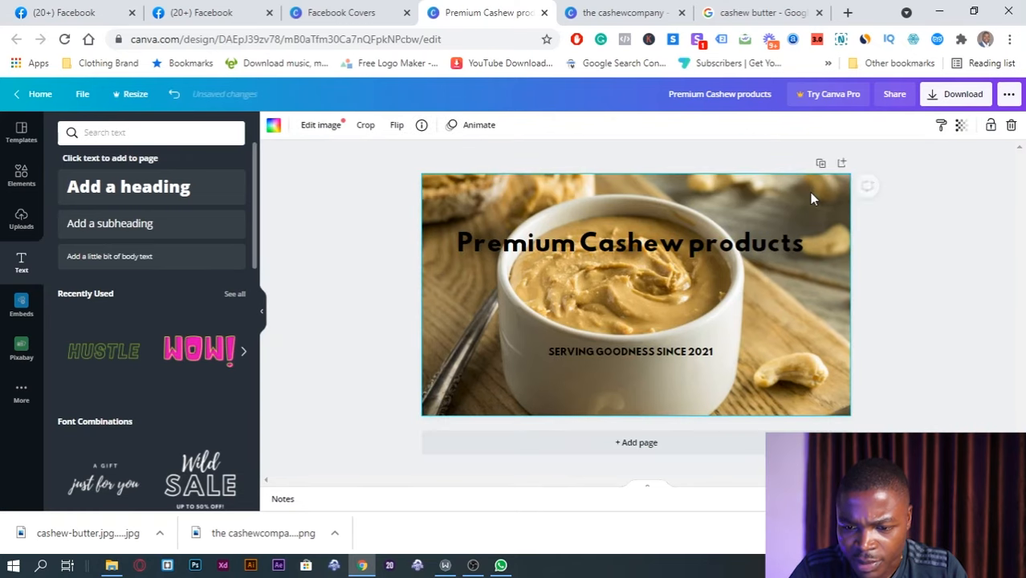
{"action": "left_click", "coordinate": [962, 128]}
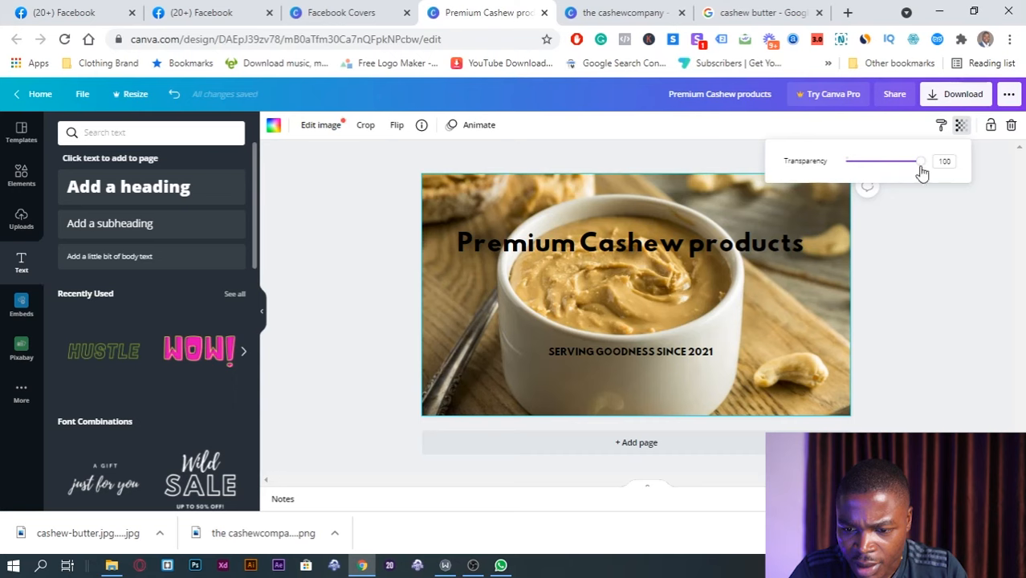
{"action": "left_click_drag", "start_coordinate": [921, 171], "coordinate": [886, 175]}
{"action": "left_click", "coordinate": [917, 323]}
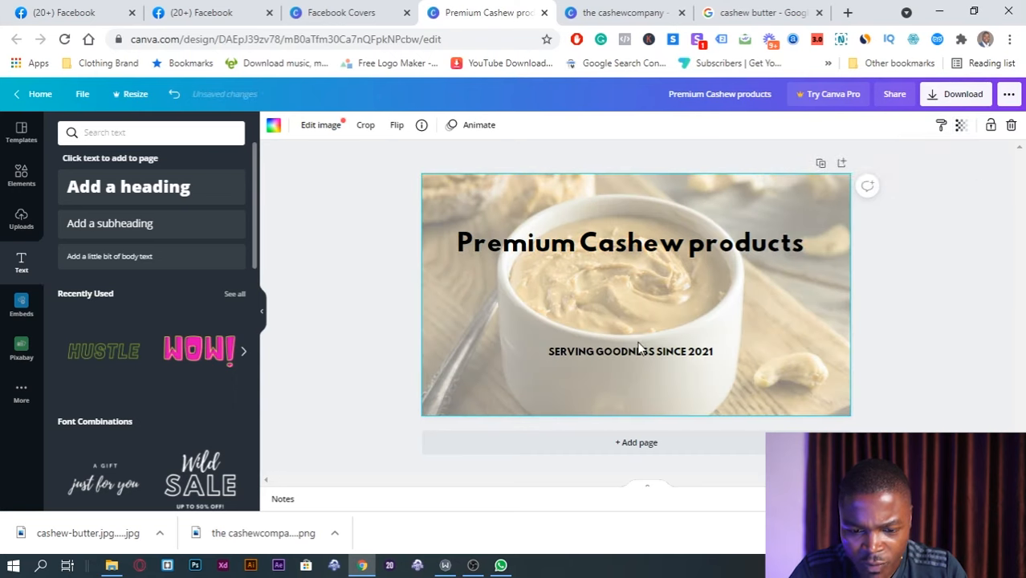
- Shrink the heading to size 59 and group it with the tagline near the centre
{"action": "left_click_drag", "start_coordinate": [640, 347], "coordinate": [629, 375]}
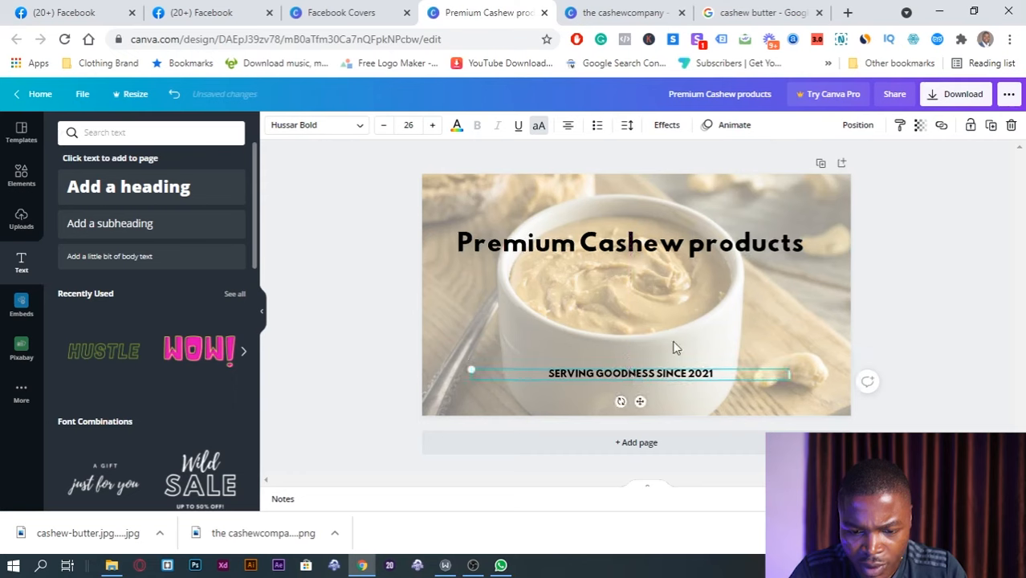
{"action": "left_click_drag", "start_coordinate": [651, 251], "coordinate": [655, 280]}
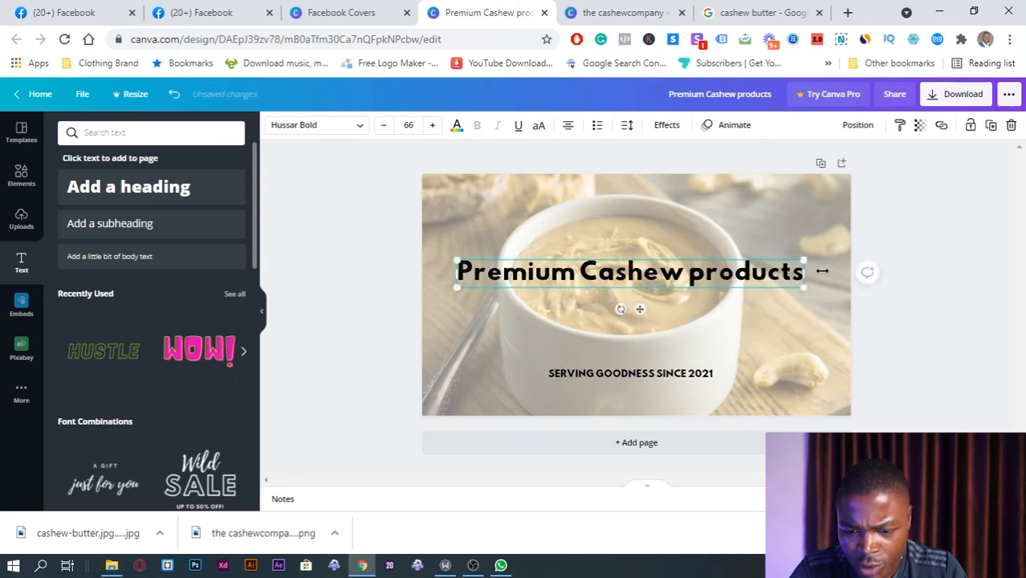
{"action": "left_click_drag", "start_coordinate": [804, 262], "coordinate": [768, 263]}
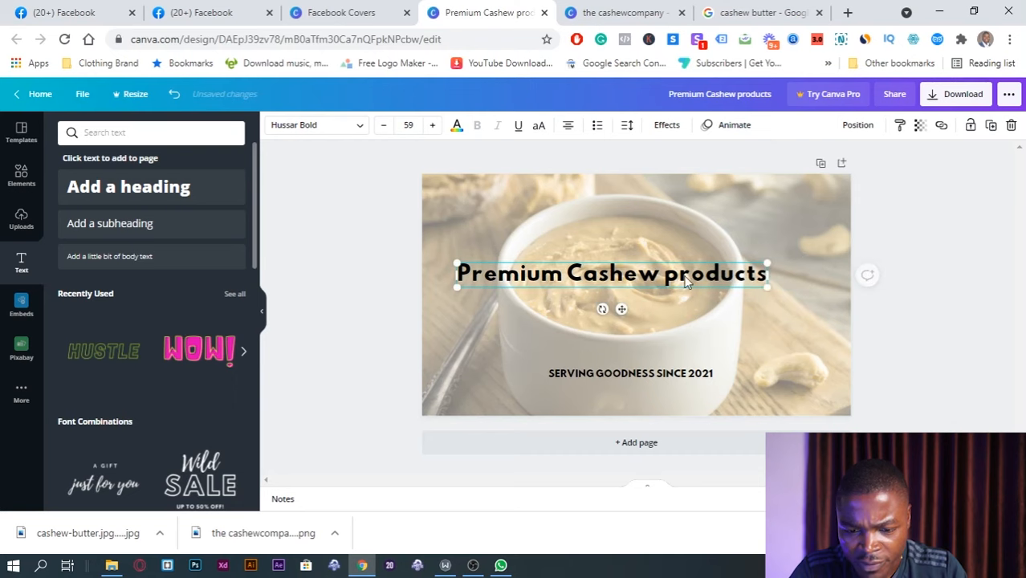
{"action": "mouse_move", "coordinate": [673, 281]}
{"action": "left_mouse_down"}
{"action": "mouse_move", "coordinate": [696, 267]}
{"action": "mouse_move", "coordinate": [693, 274]}
{"action": "left_mouse_up"}
{"action": "left_click_drag", "start_coordinate": [675, 371], "coordinate": [673, 311]}
{"action": "left_click", "coordinate": [696, 266]}
{"action": "left_click_drag", "start_coordinate": [696, 267], "coordinate": [695, 278]}
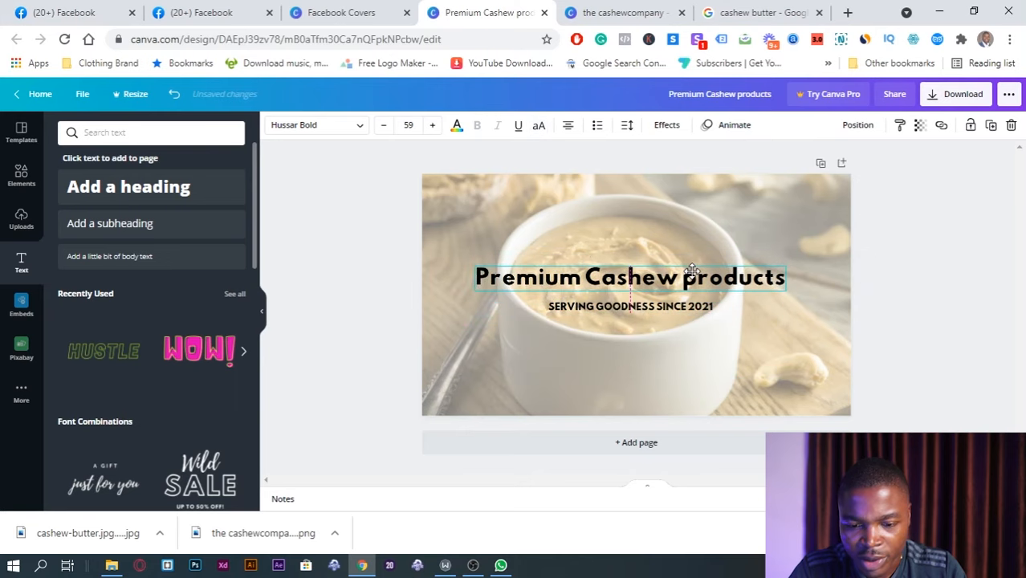
{"action": "left_click", "coordinate": [986, 296]}
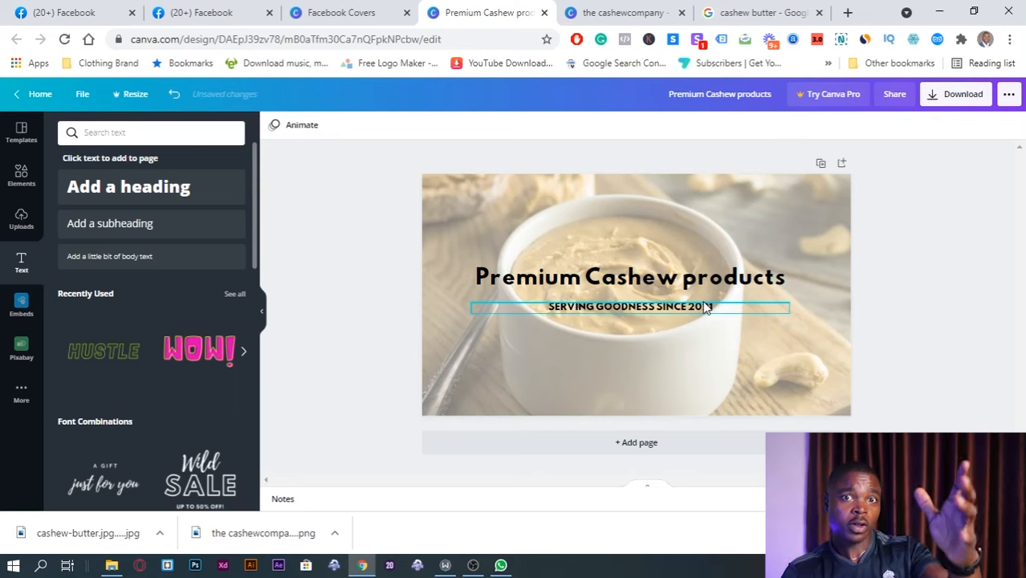
- Download the finished cover design as a PNG image
{"action": "left_click", "coordinate": [963, 96]}
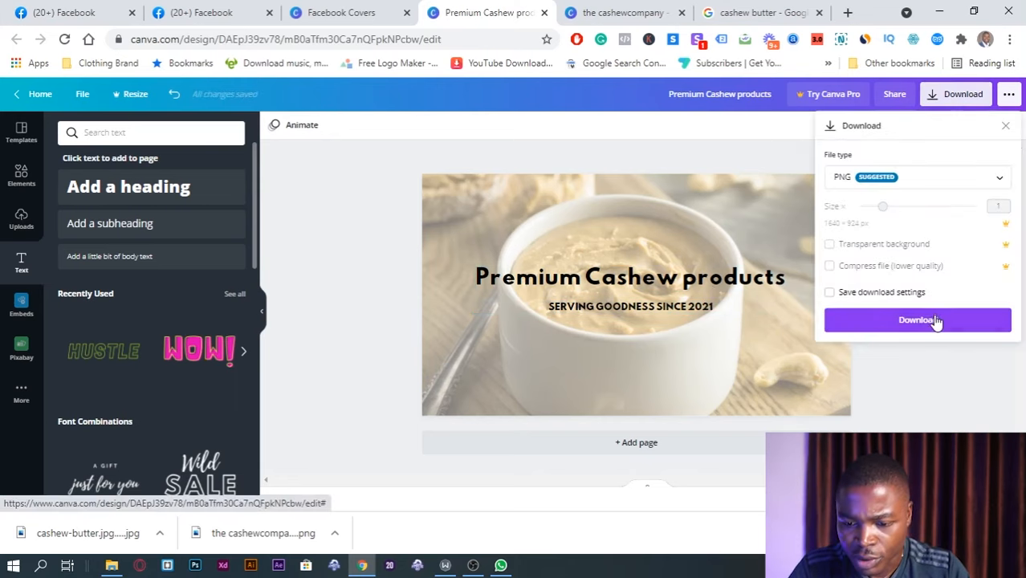
{"action": "left_click", "coordinate": [934, 321]}
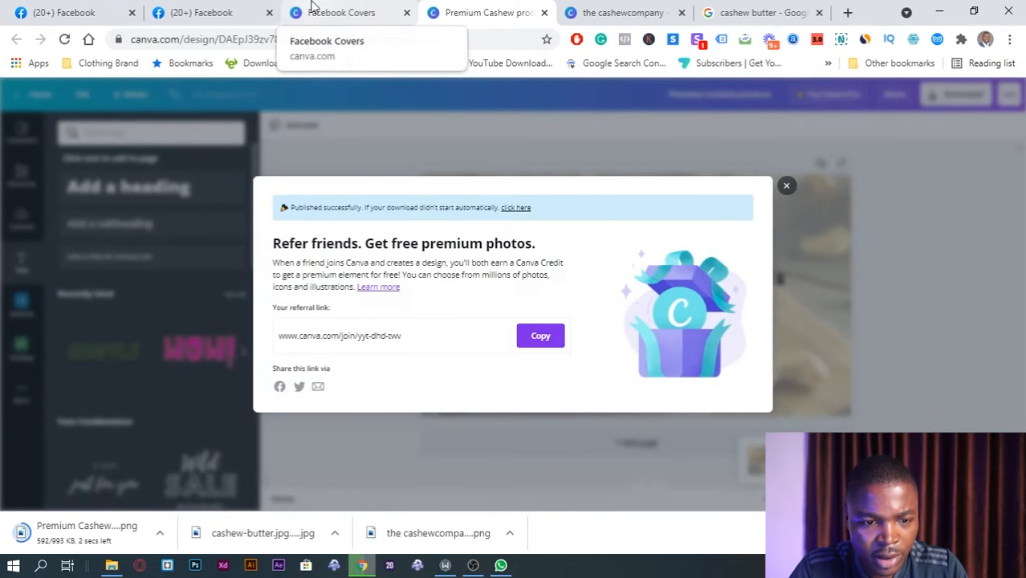
- Upload the Premium Cashew products image as the page's cover photo and save the page
{"action": "left_click", "coordinate": [136, 6]}
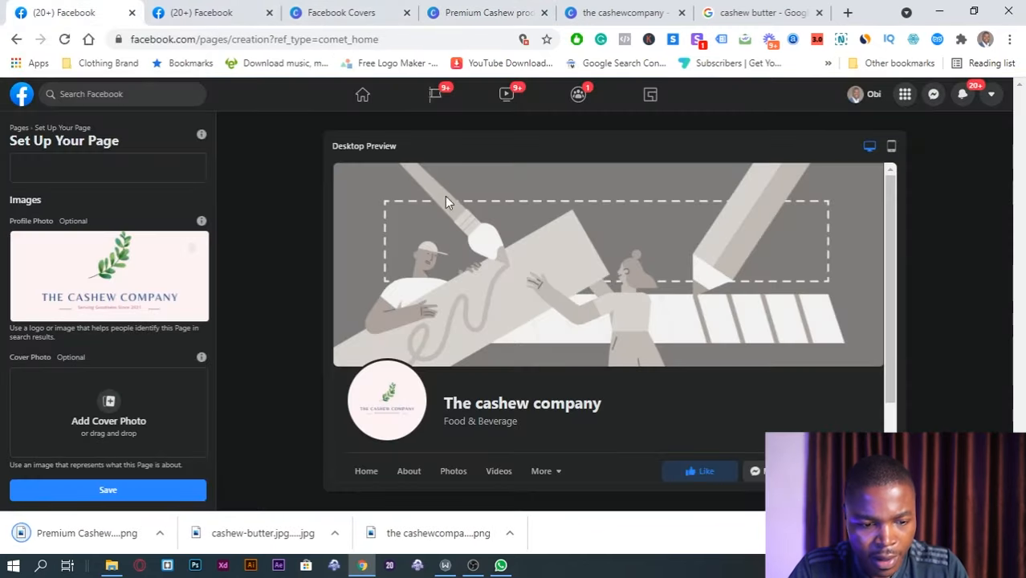
{"action": "left_click", "coordinate": [104, 413]}
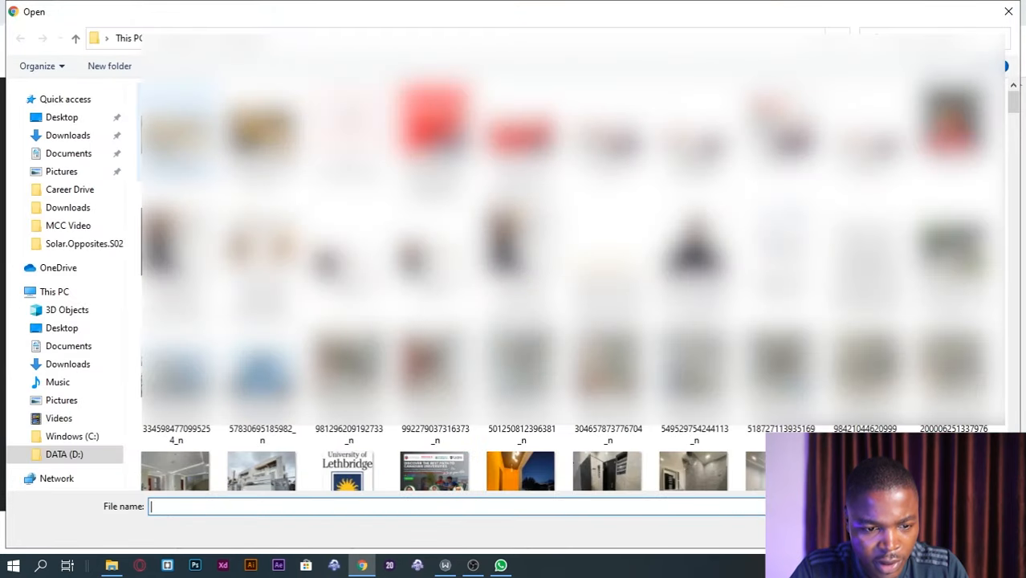
{"action": "left_click", "coordinate": [178, 132]}
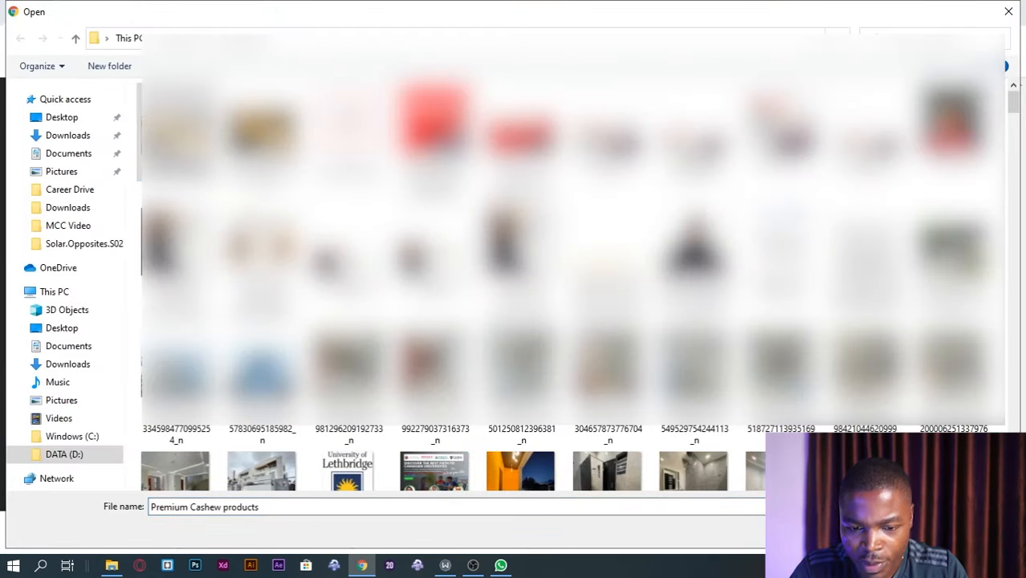
{"action": "key", "text": "Return"}
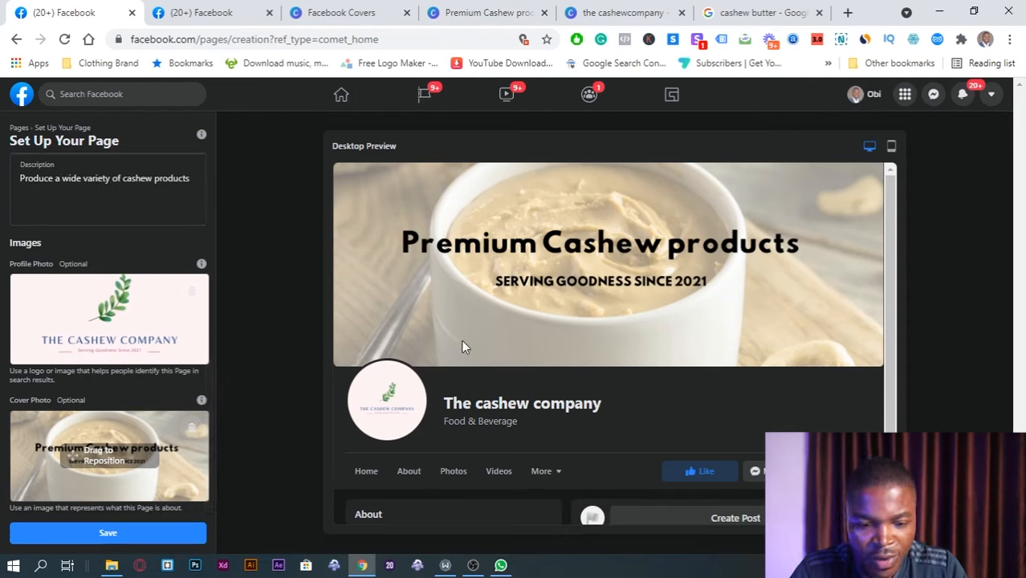
{"action": "left_click", "coordinate": [110, 538]}
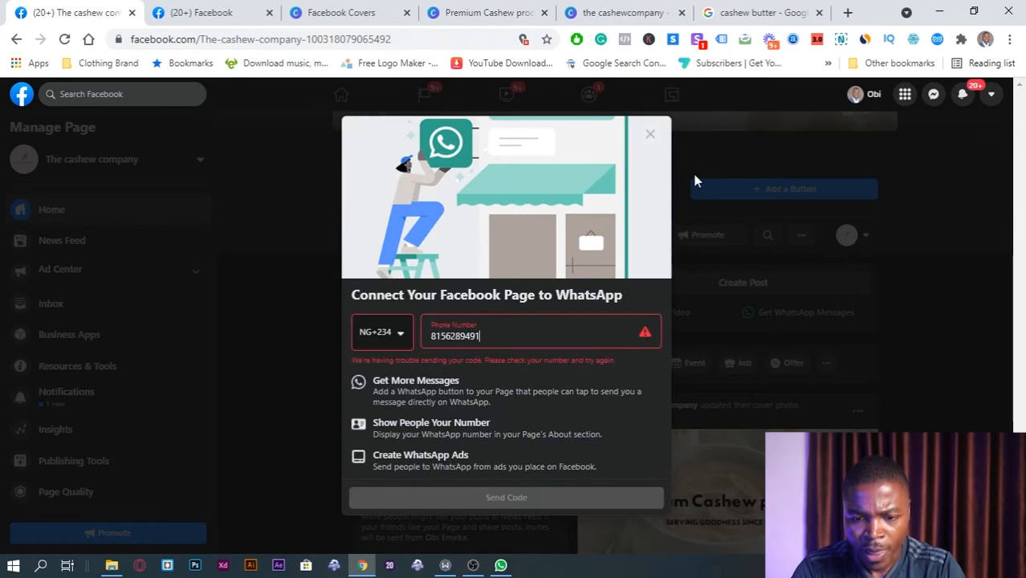
- Close the WhatsApp connection prompt and leave without connecting, back to the page home
{"action": "left_click", "coordinate": [650, 138]}
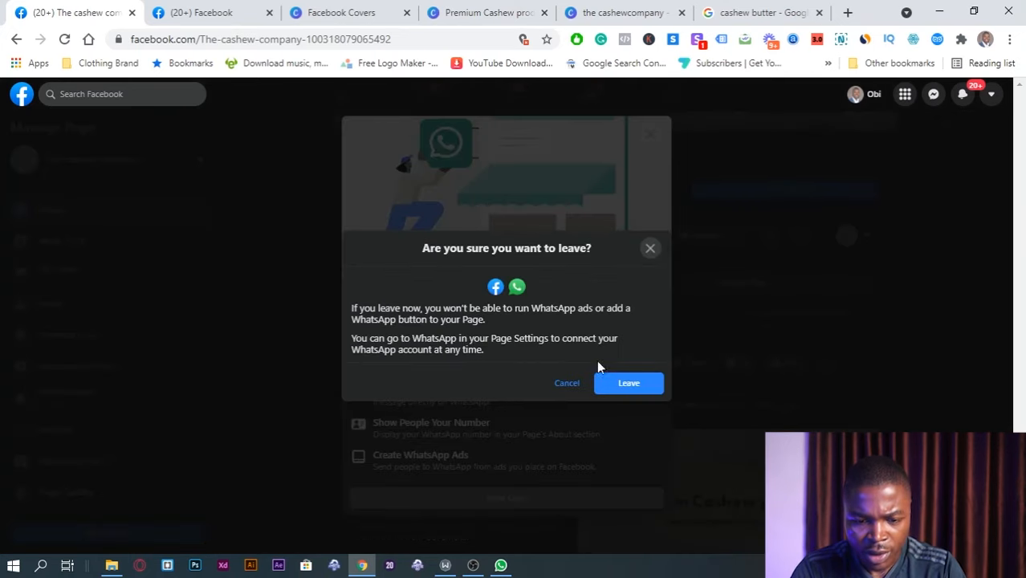
{"action": "left_click", "coordinate": [627, 390]}
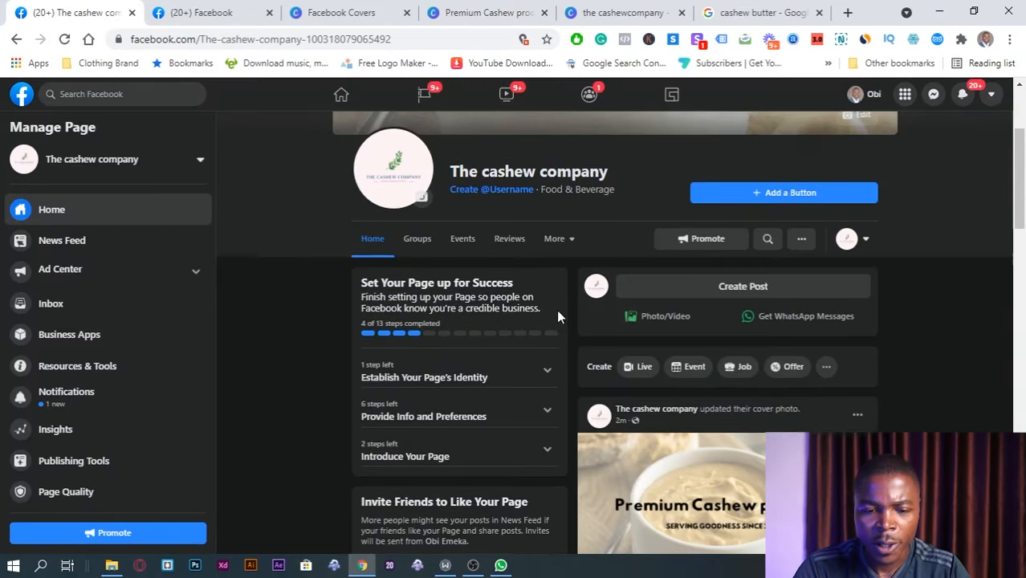
{"action": "scroll", "coordinate": [556, 314], "scroll_direction": "up", "scroll_amount": 3}
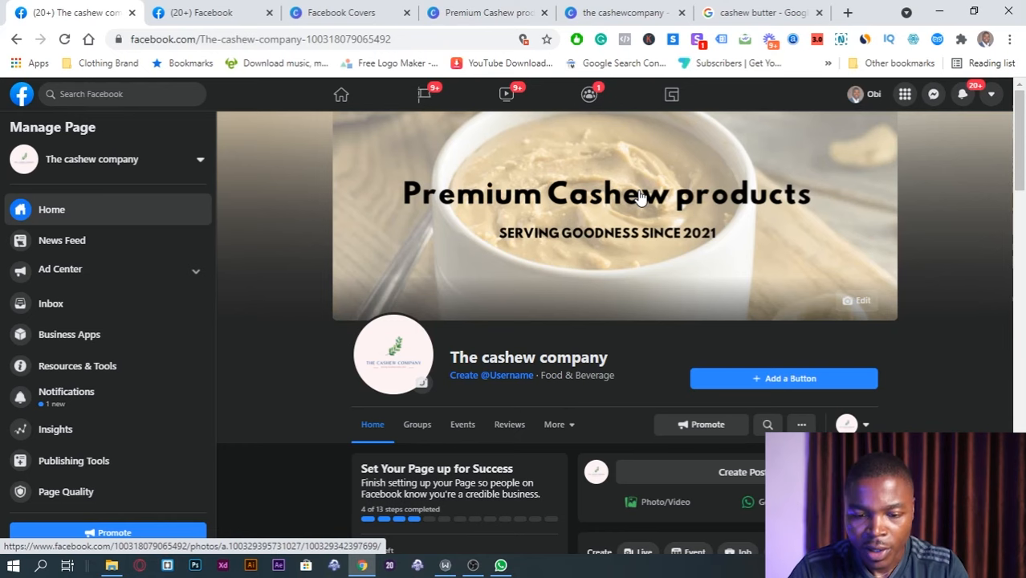
{"action": "scroll", "coordinate": [647, 268], "scroll_direction": "down", "scroll_amount": 1}
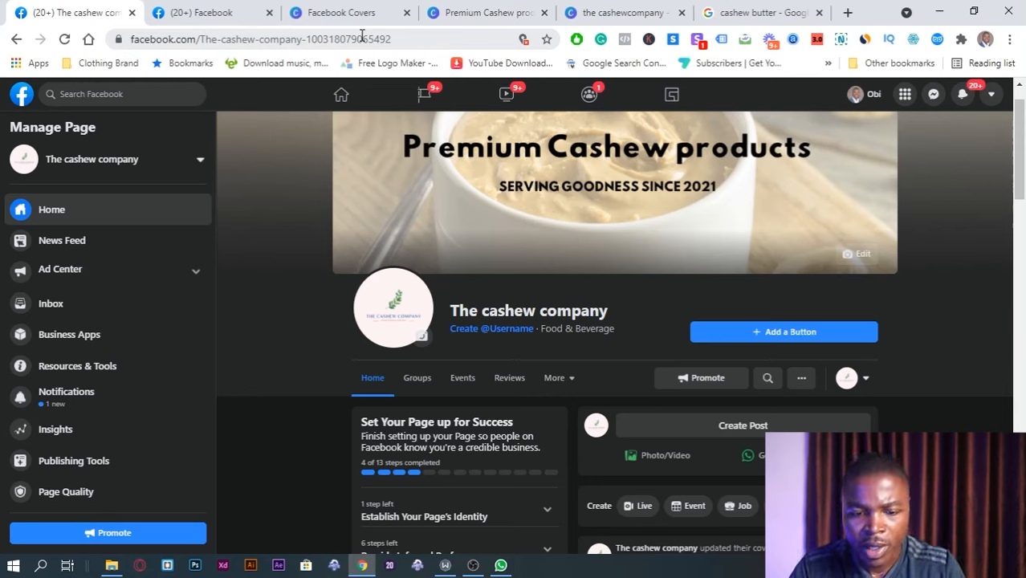
- Try the username thecashewcompany, find it taken, and shorten it to thecashewco
{"action": "left_click", "coordinate": [481, 329]}
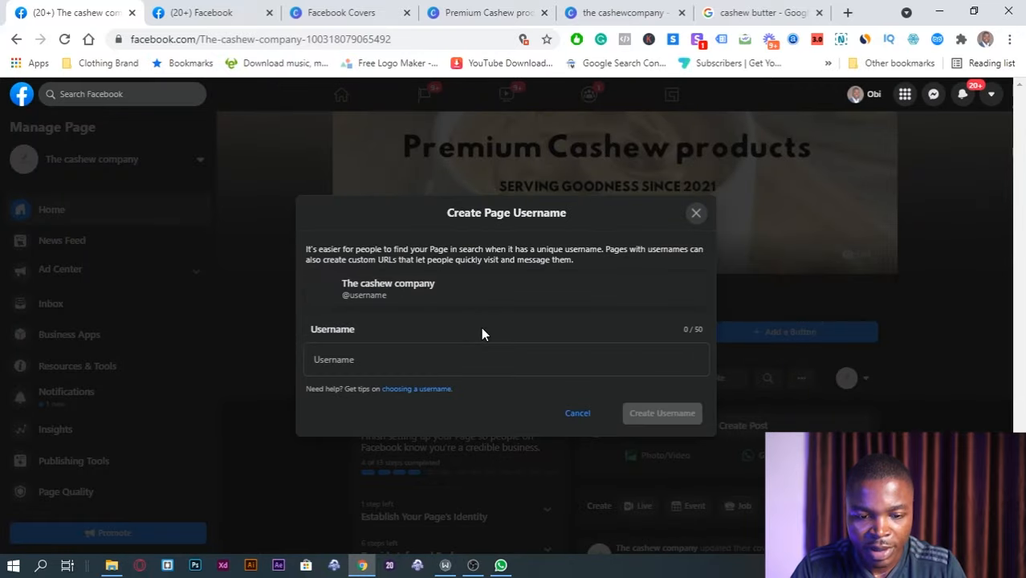
{"action": "left_click", "coordinate": [371, 360]}
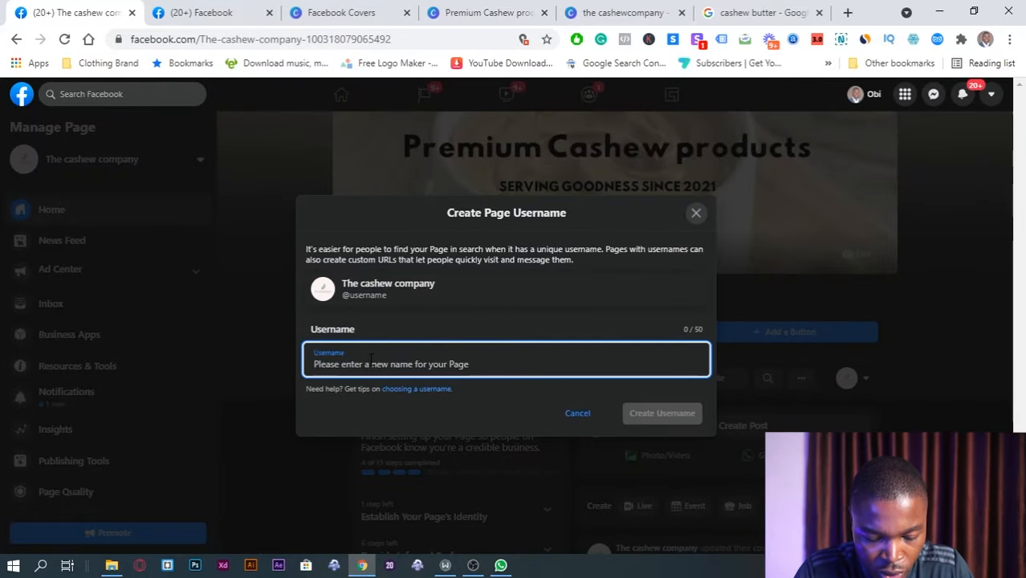
{"action": "type", "text": "thecas"}
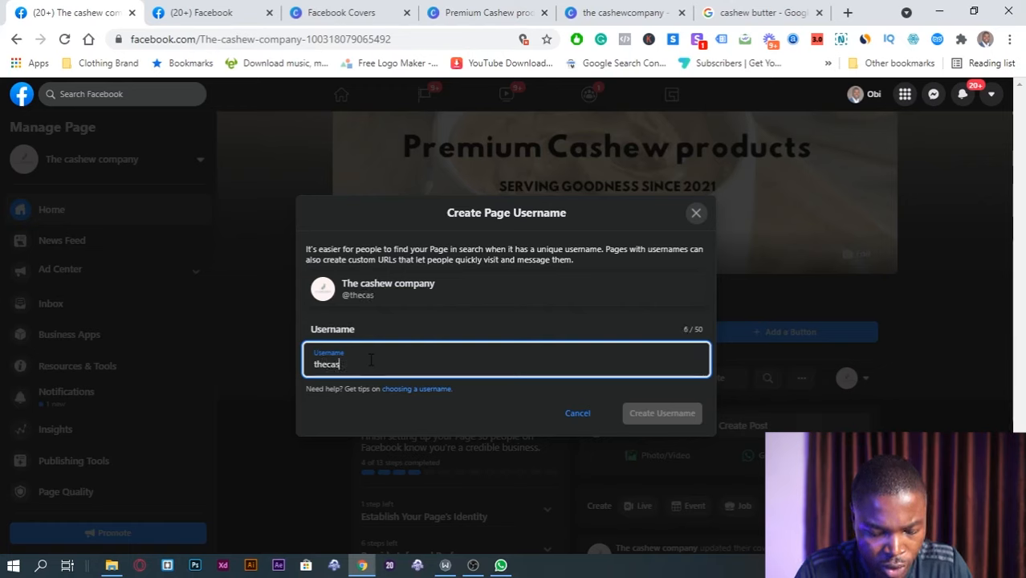
{"action": "type", "text": "hewcompany"}
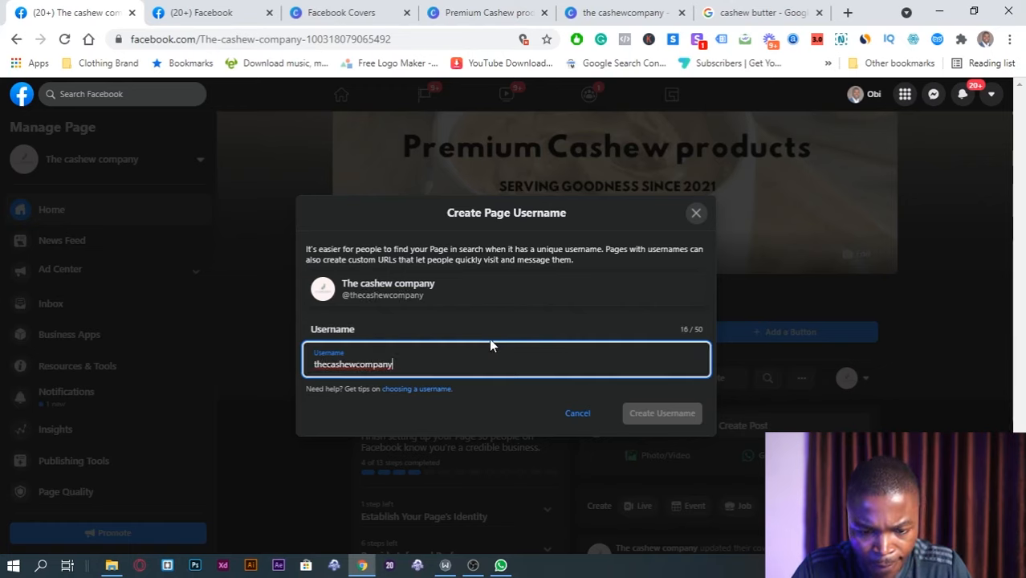
{"action": "left_click", "coordinate": [515, 319]}
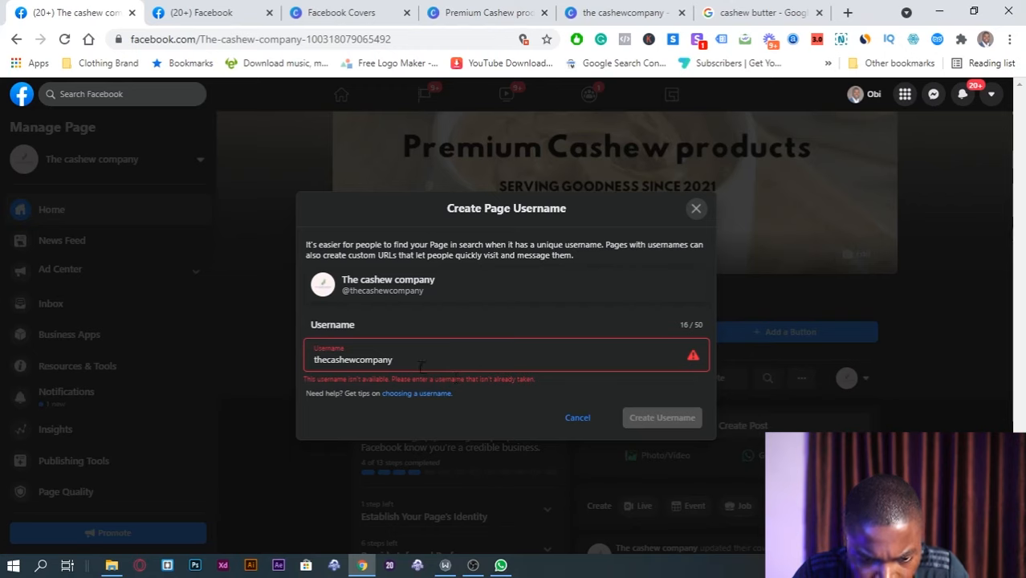
{"action": "left_click", "coordinate": [419, 367]}
{"action": "key", "text": "BackSpace"}
{"action": "key", "text": "BackSpace"}
{"action": "key", "text": "BackSpace"}
{"action": "key", "text": "BackSpace"}
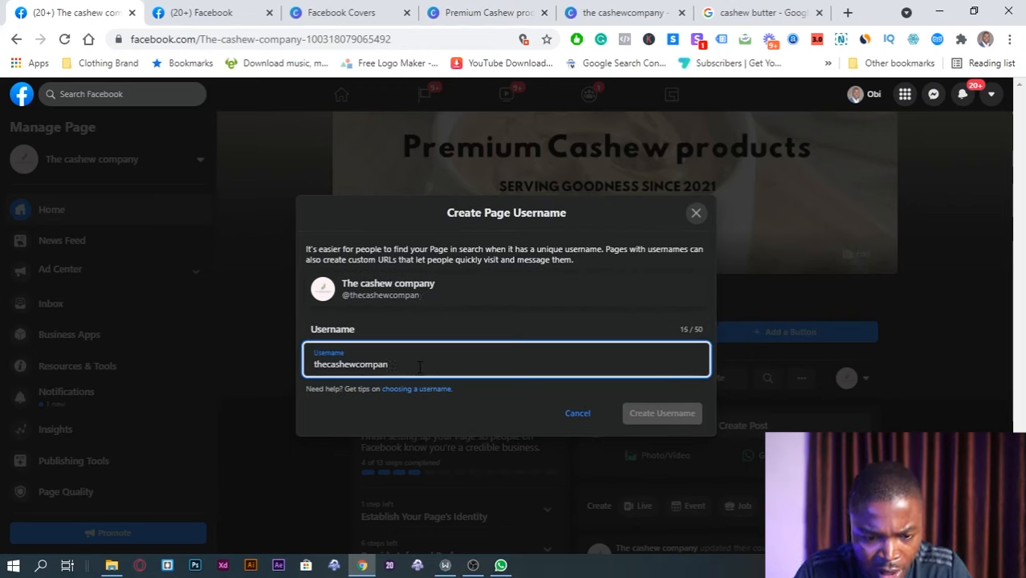
{"action": "key", "text": "BackSpace"}
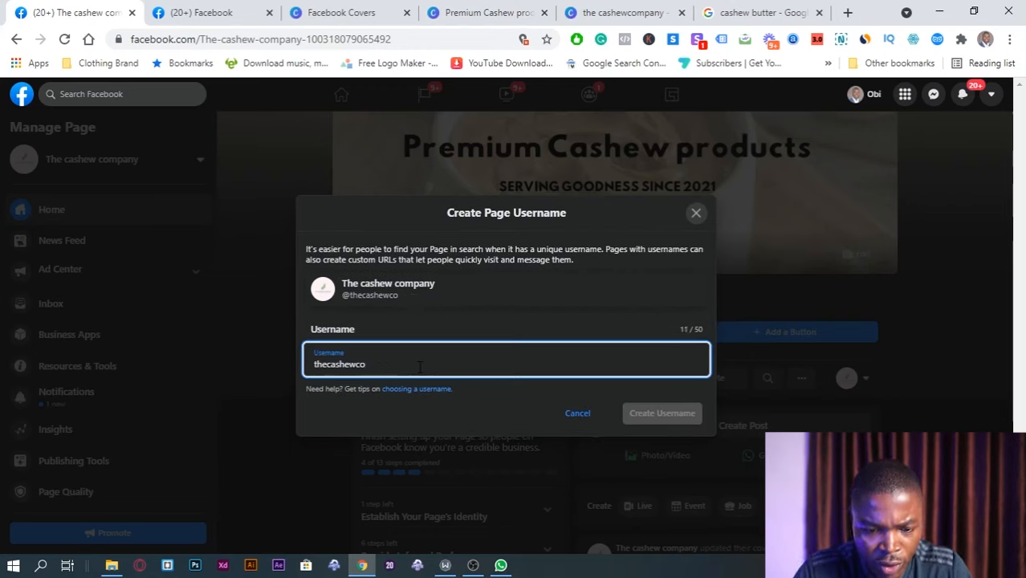
- Settle on the available username thecashew.co and create it
{"action": "left_click", "coordinate": [457, 333]}
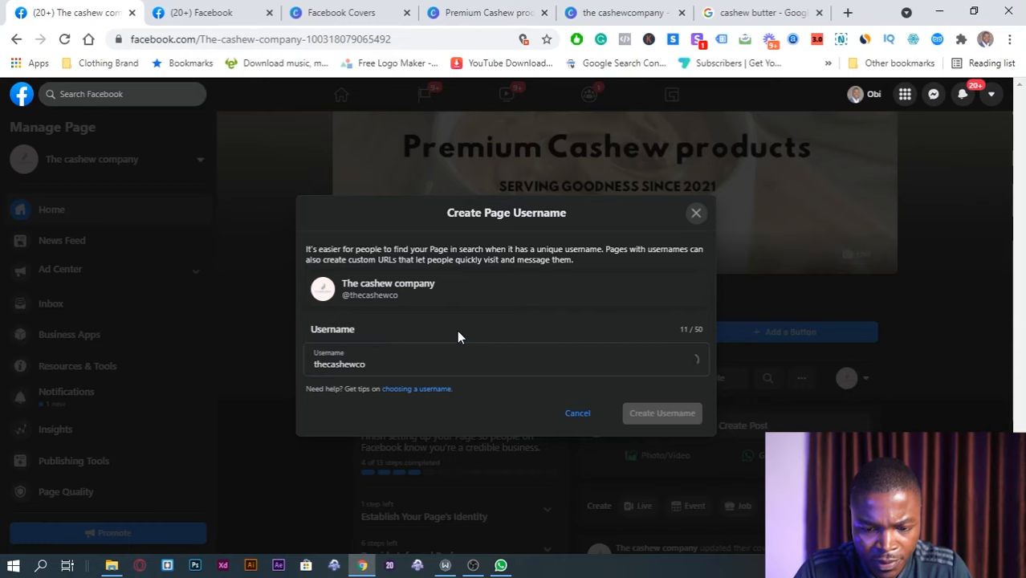
{"action": "left_click", "coordinate": [355, 364]}
{"action": "type", "text": "."}
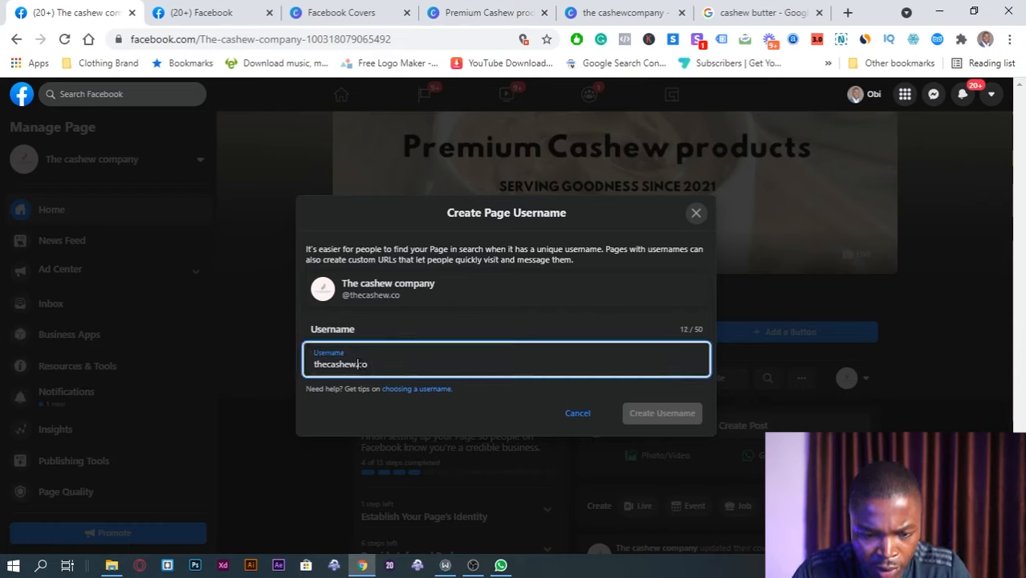
{"action": "left_click", "coordinate": [450, 324]}
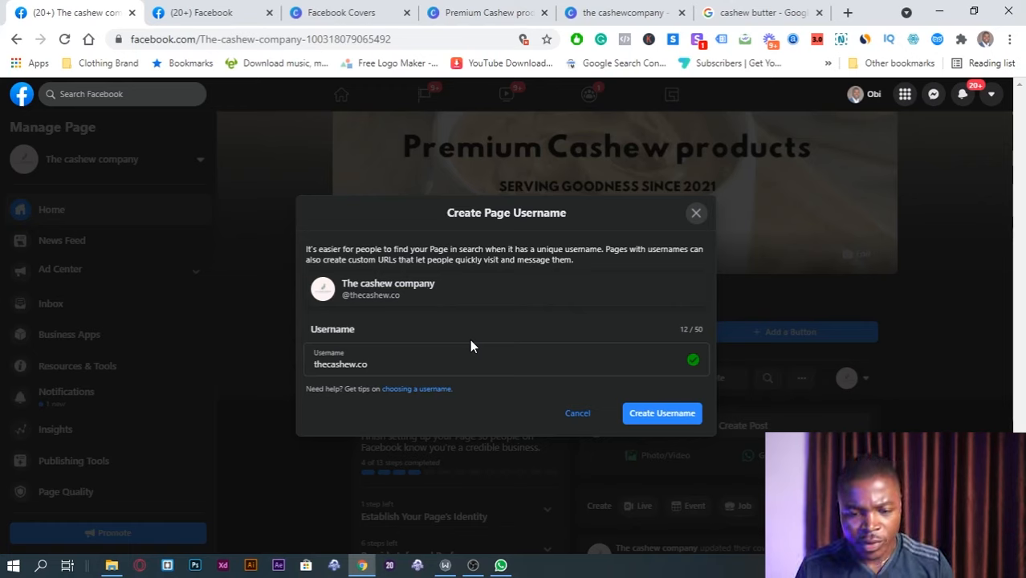
{"action": "left_click", "coordinate": [337, 365]}
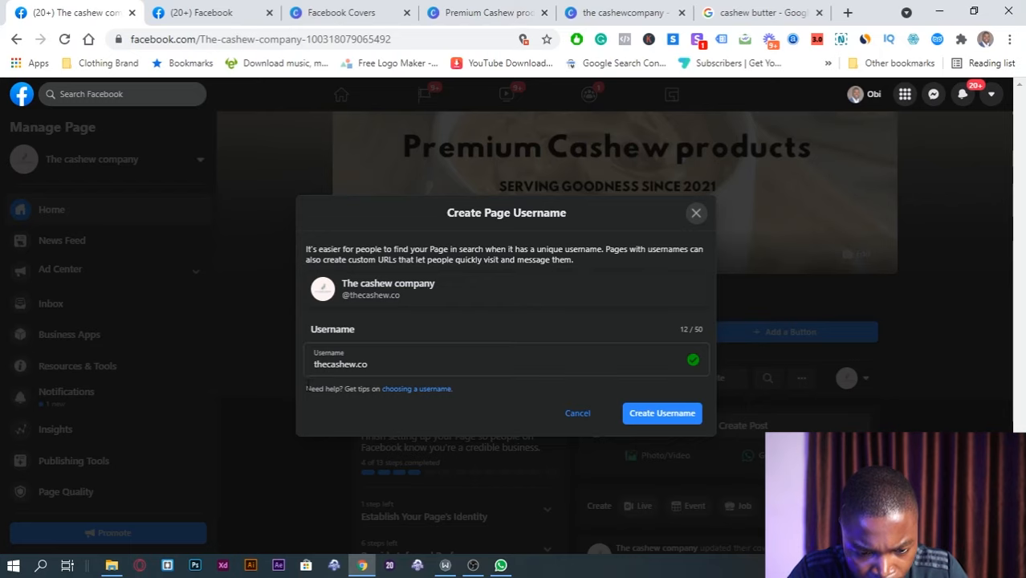
{"action": "left_click", "coordinate": [655, 414]}
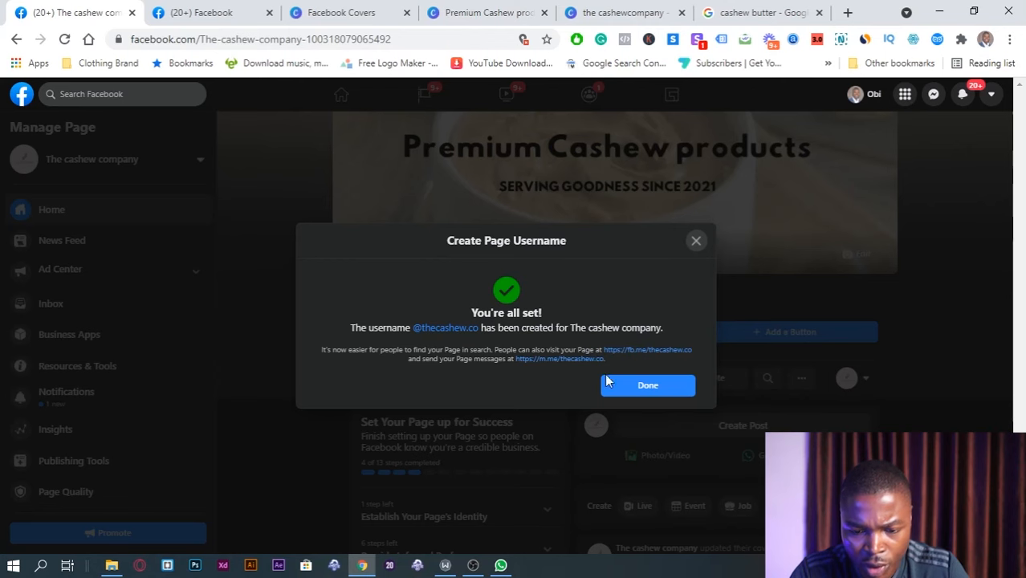
{"action": "left_click", "coordinate": [657, 387]}
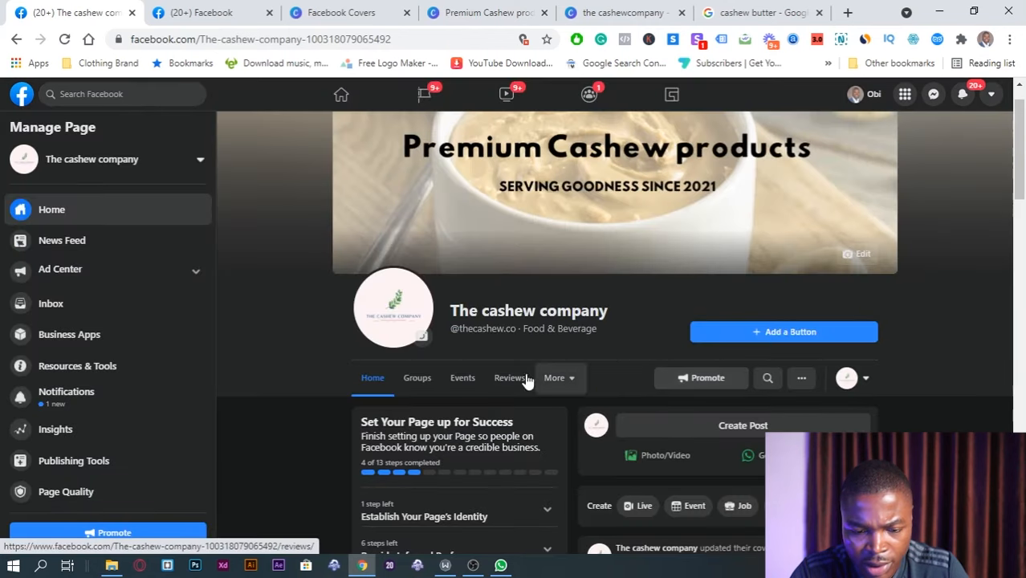
- Begin adding an action button to the page
{"action": "scroll", "coordinate": [655, 331], "scroll_direction": "down", "scroll_amount": 1}
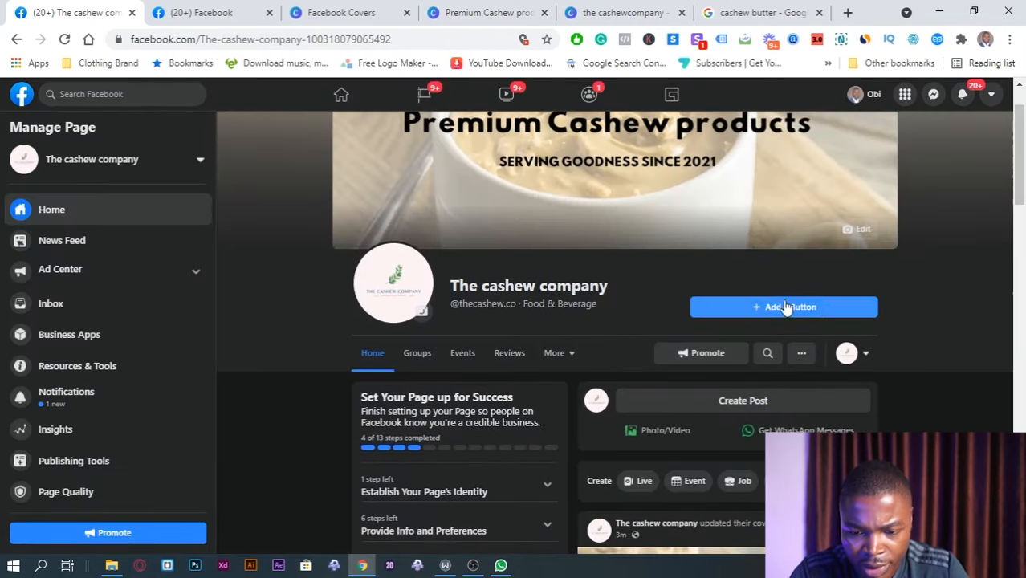
{"action": "scroll", "coordinate": [658, 291], "scroll_direction": "up", "scroll_amount": 1}
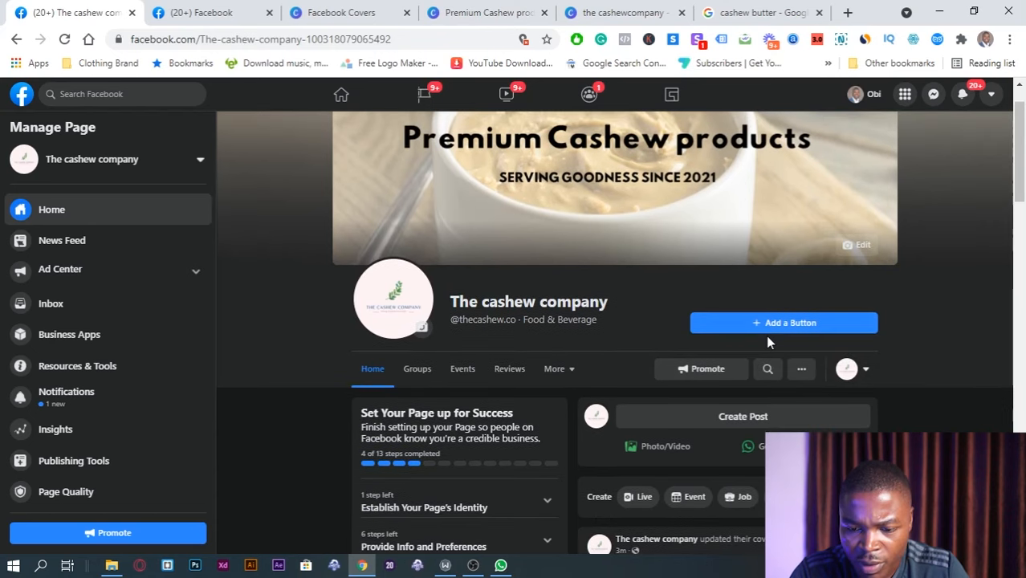
{"action": "left_click", "coordinate": [809, 324]}
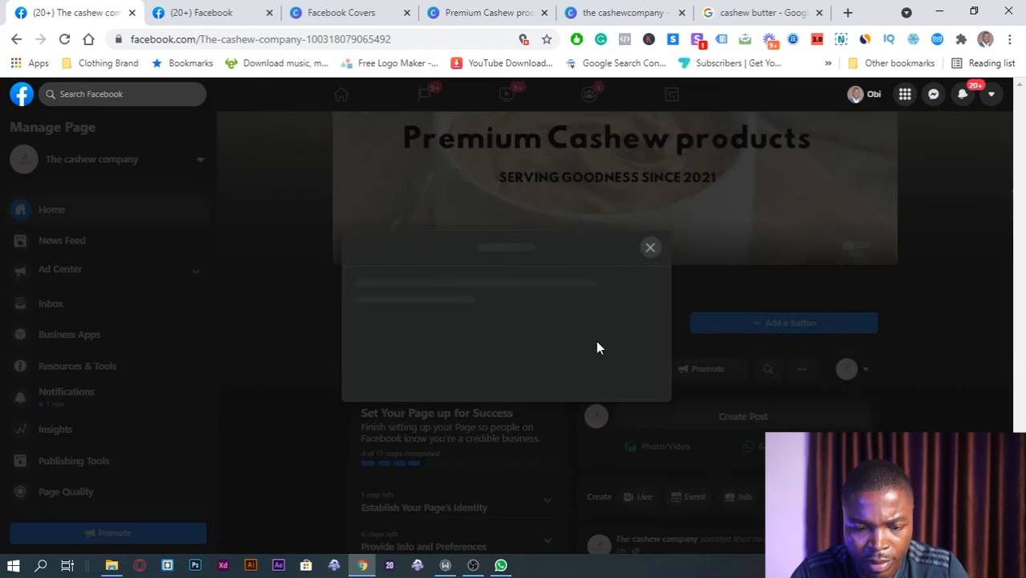
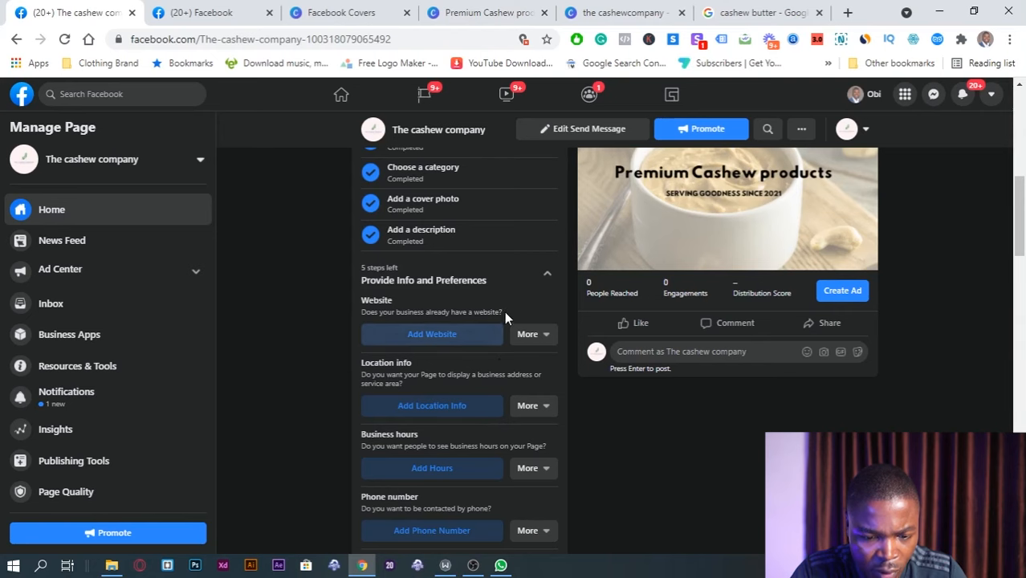
{"action": "scroll", "coordinate": [499, 358], "scroll_direction": "down", "scroll_amount": 1}
{"action": "scroll", "coordinate": [445, 362], "scroll_direction": "down", "scroll_amount": 2}
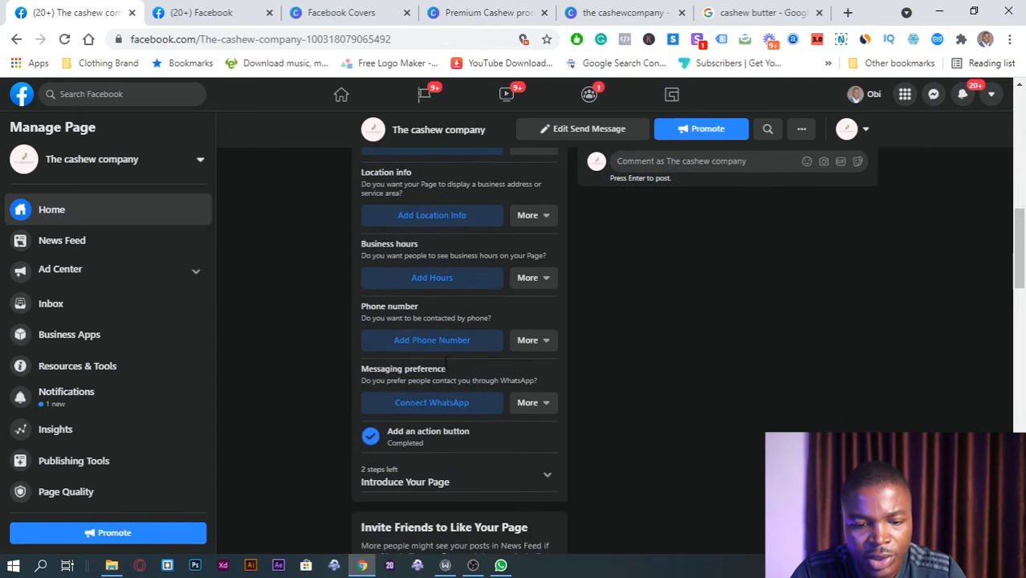
{"action": "scroll", "coordinate": [423, 291], "scroll_direction": "down", "scroll_amount": 1}
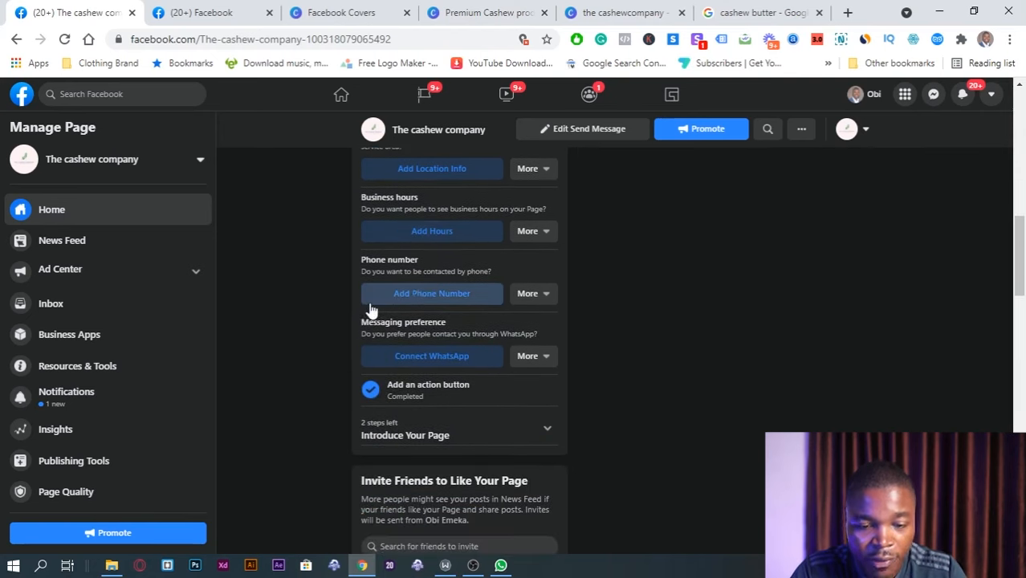
{"action": "scroll", "coordinate": [430, 290], "scroll_direction": "down", "scroll_amount": 1}
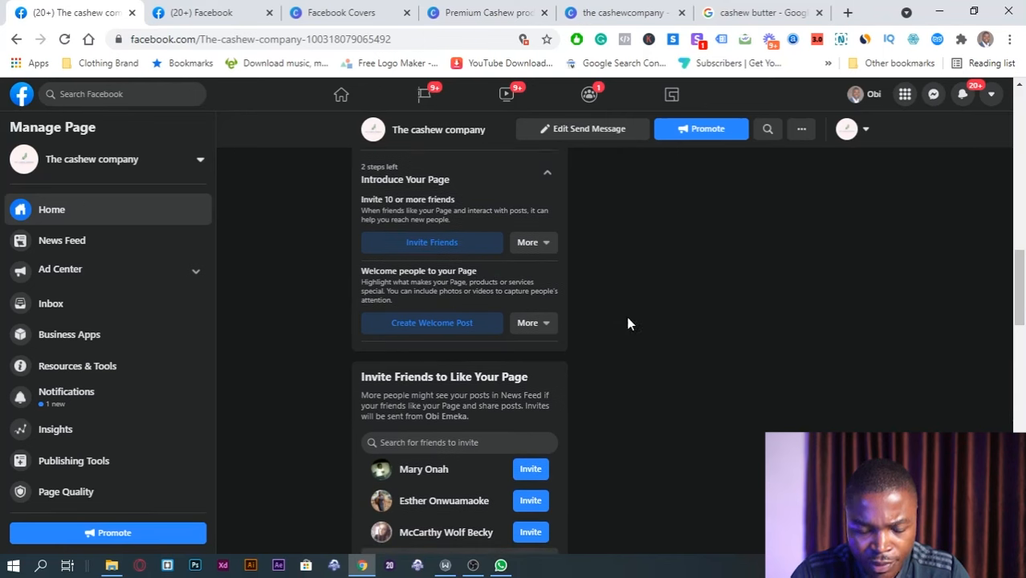
{"action": "scroll", "coordinate": [486, 324], "scroll_direction": "down", "scroll_amount": 1}
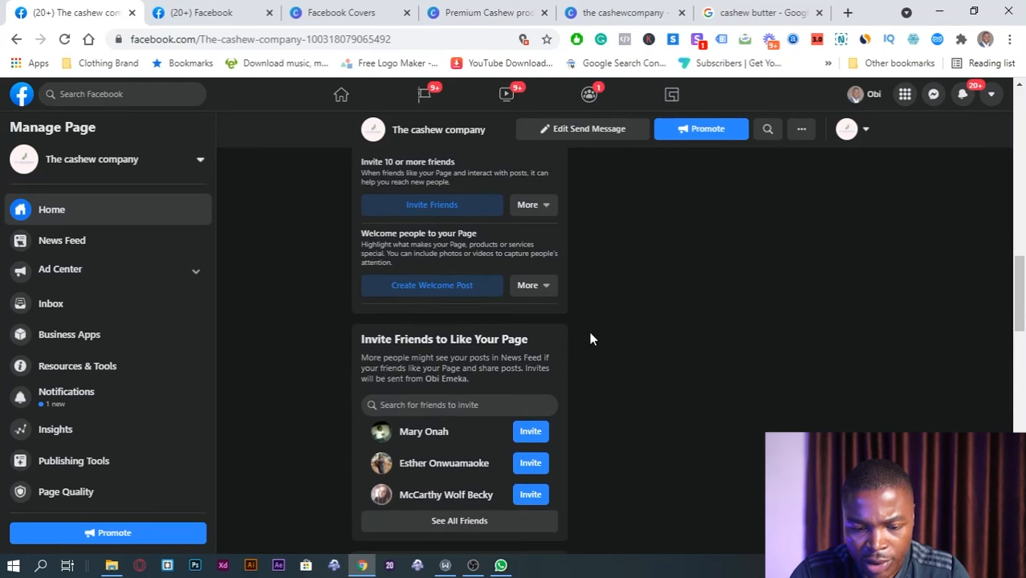
{"action": "scroll", "coordinate": [297, 390], "scroll_direction": "down", "scroll_amount": 2}
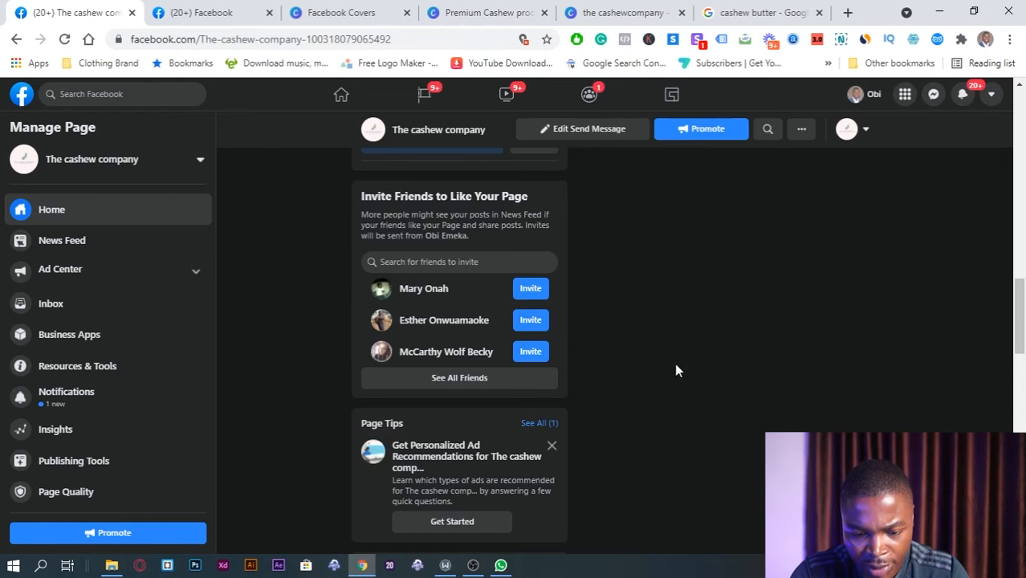
{"action": "scroll", "coordinate": [675, 370], "scroll_direction": "down", "scroll_amount": 5}
{"action": "scroll", "coordinate": [659, 241], "scroll_direction": "down", "scroll_amount": 4}
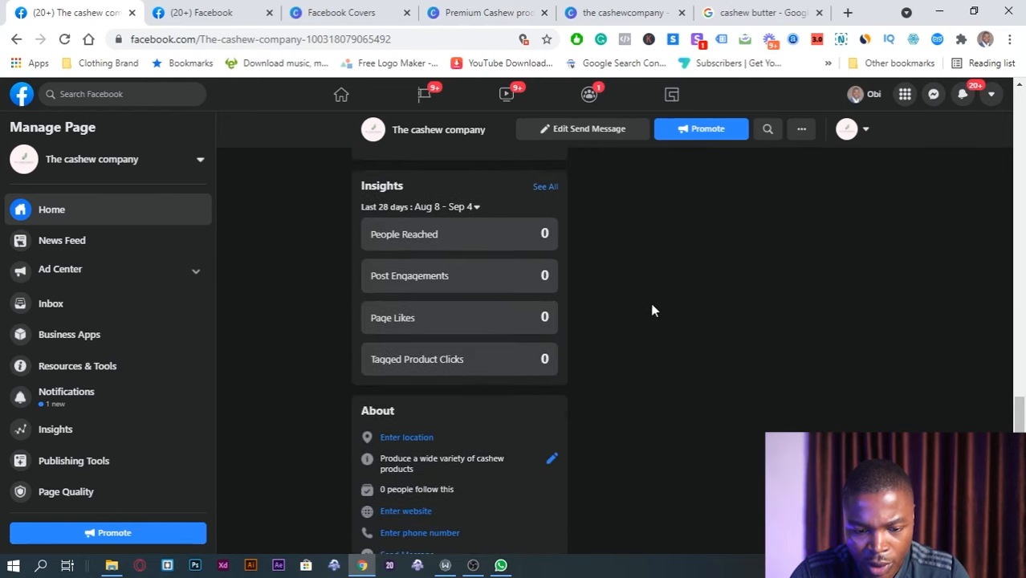
{"action": "scroll", "coordinate": [656, 307], "scroll_direction": "down", "scroll_amount": 4}
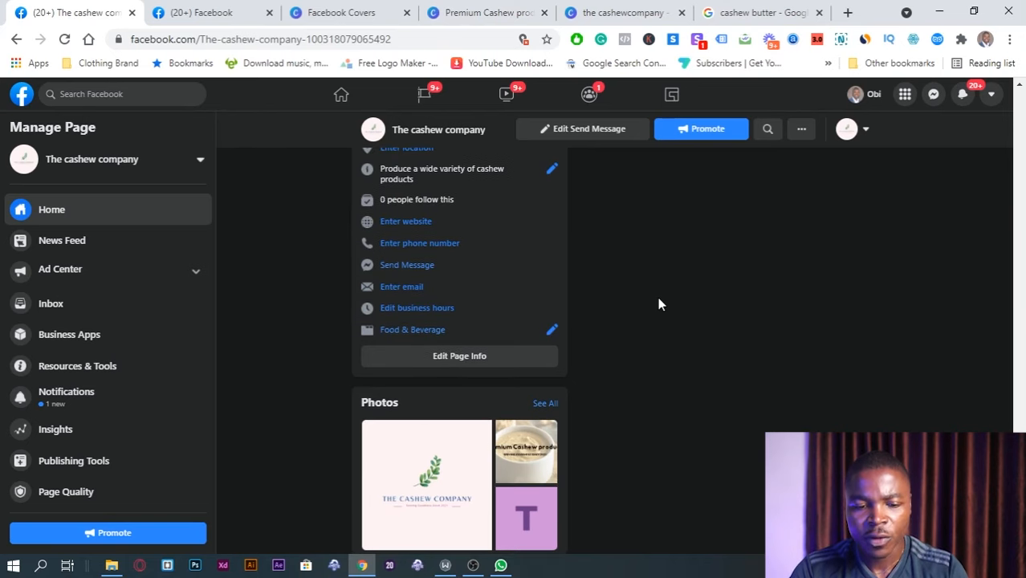
{"action": "scroll", "coordinate": [637, 267], "scroll_direction": "up", "scroll_amount": 9}
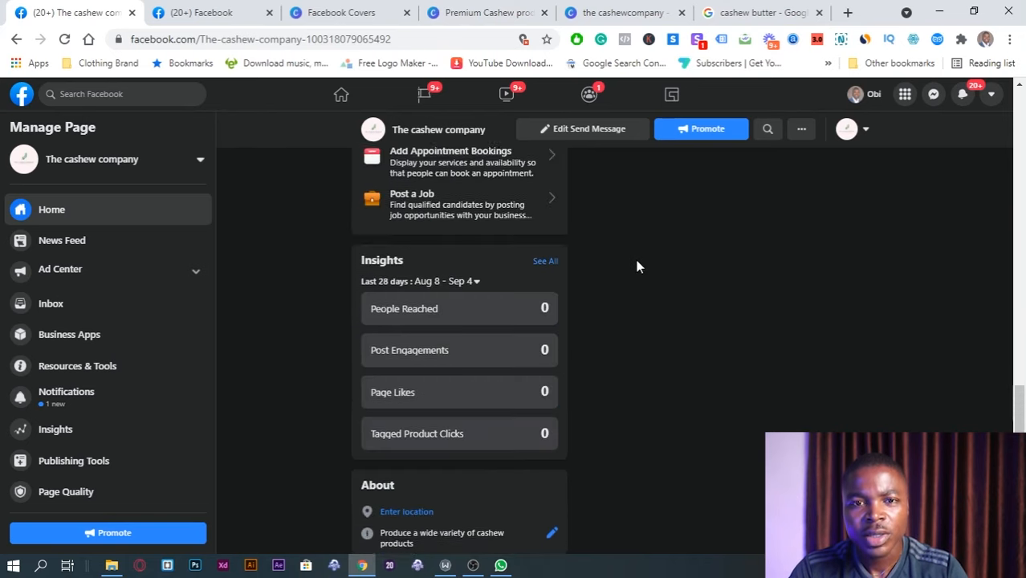
{"action": "scroll", "coordinate": [637, 267], "scroll_direction": "up", "scroll_amount": 6}
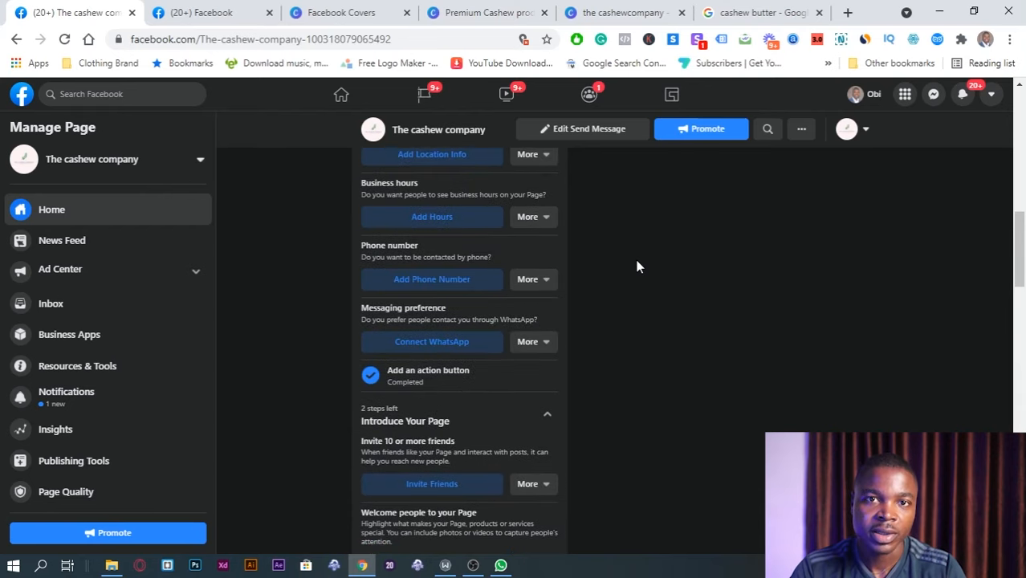
{"action": "scroll", "coordinate": [637, 267], "scroll_direction": "up", "scroll_amount": 5}
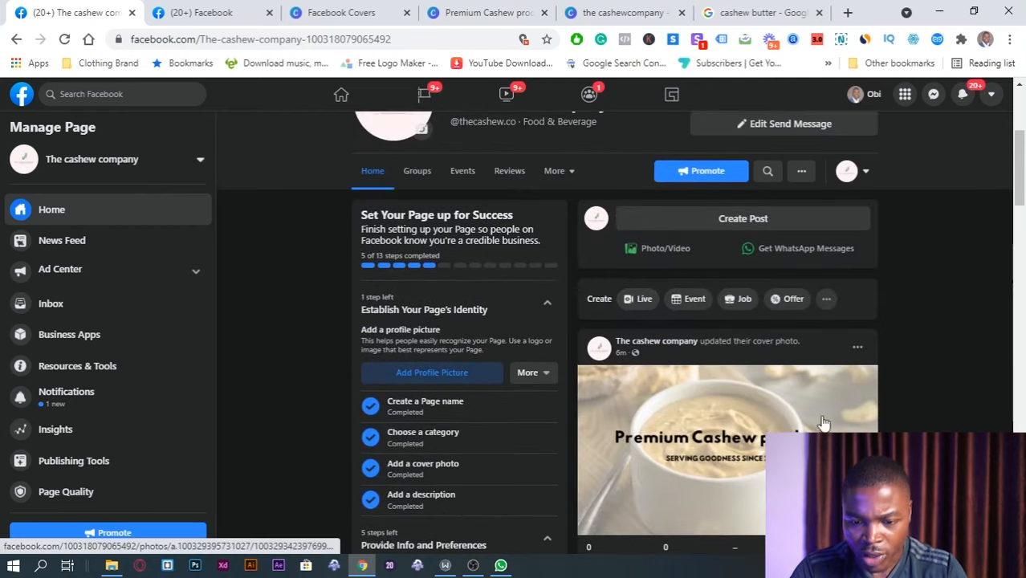
{"action": "scroll", "coordinate": [578, 304], "scroll_direction": "up", "scroll_amount": 2}
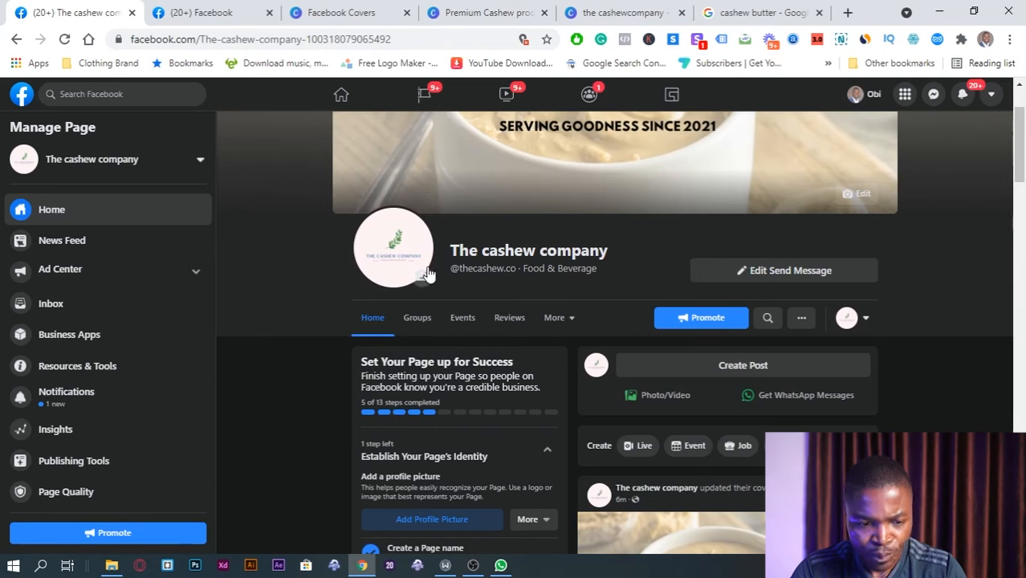
{"action": "scroll", "coordinate": [265, 371], "scroll_direction": "down", "scroll_amount": 2}
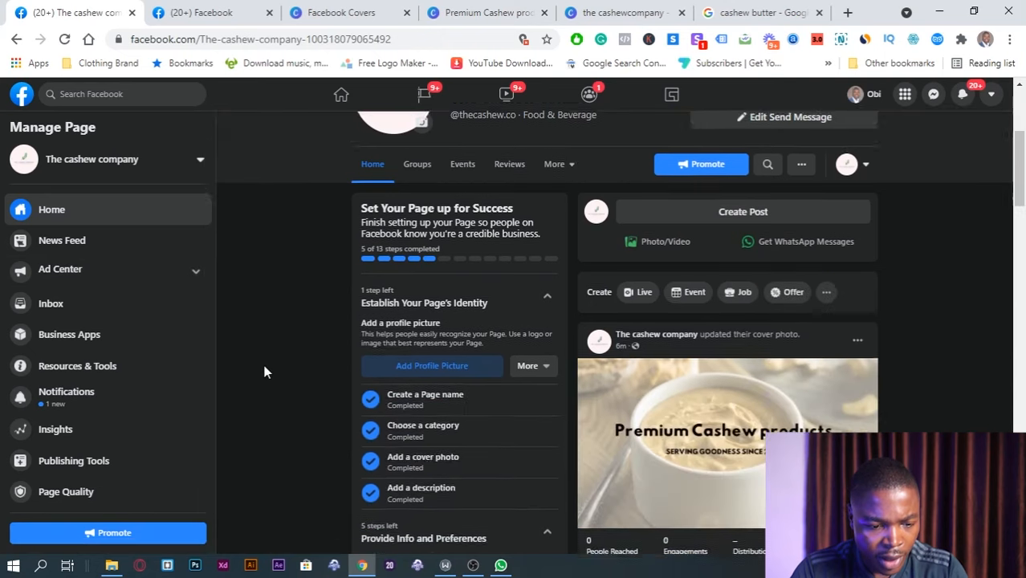
{"action": "scroll", "coordinate": [103, 410], "scroll_direction": "down", "scroll_amount": 1}
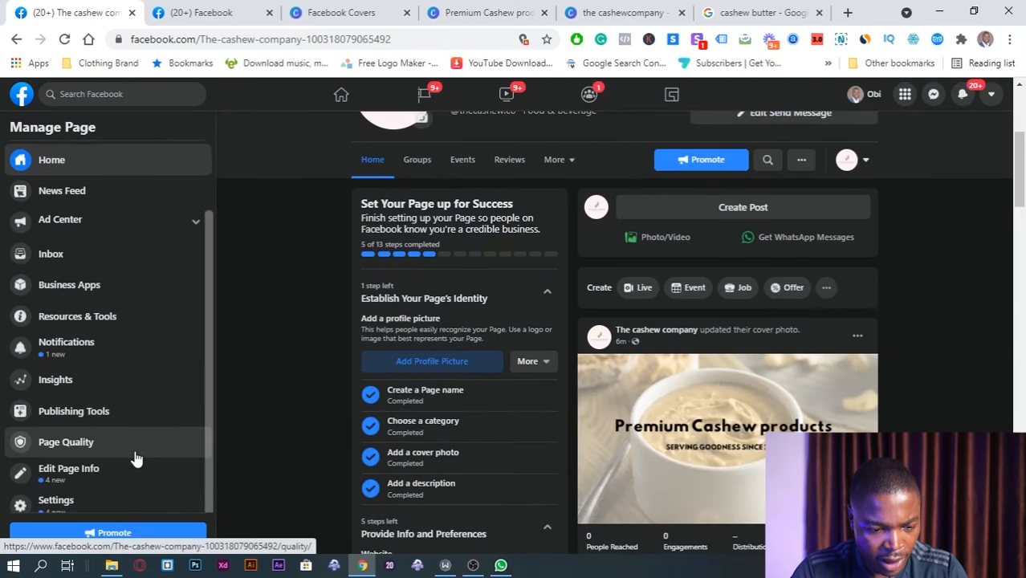
{"action": "scroll", "coordinate": [138, 458], "scroll_direction": "down", "scroll_amount": 2}
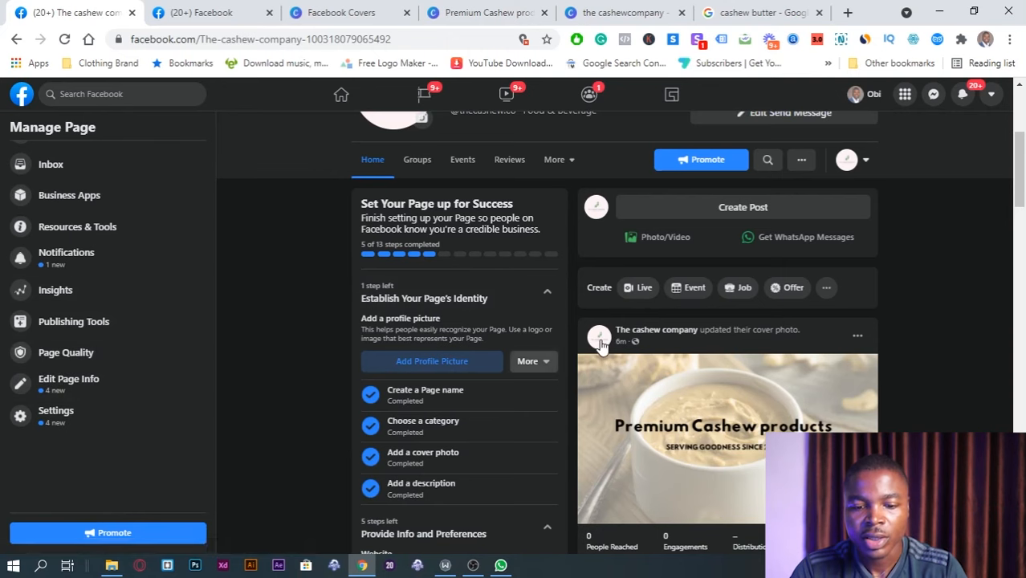
{"action": "mouse_move", "coordinate": [601, 342]}
{"action": "scroll", "coordinate": [600, 341], "scroll_direction": "up", "scroll_amount": 1}
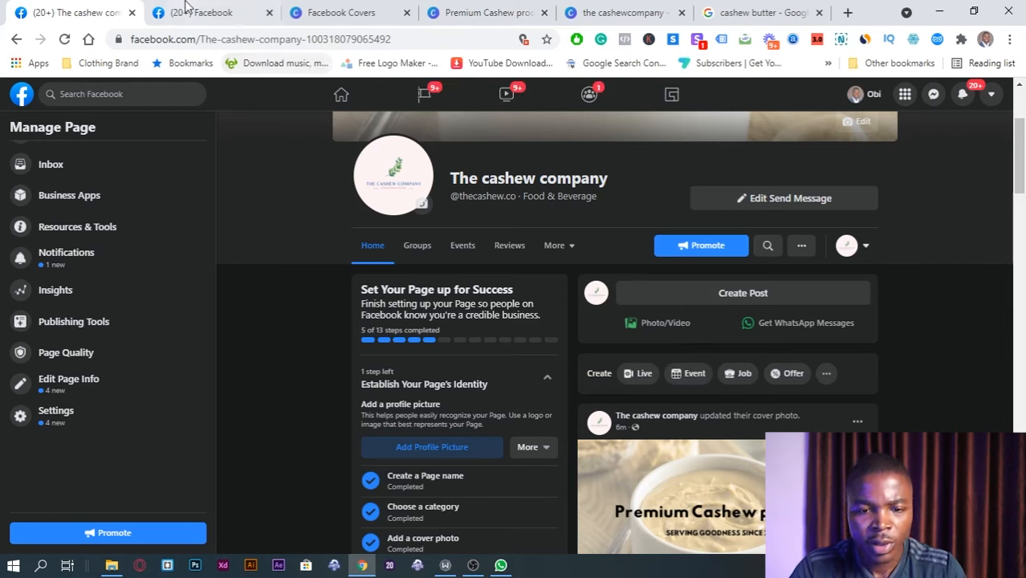
- Load instagram.com in a new browser tab and log out of the currently signed-in account
{"action": "left_click", "coordinate": [849, 14]}
{"action": "left_click", "coordinate": [362, 37]}
{"action": "type", "text": "ins"}
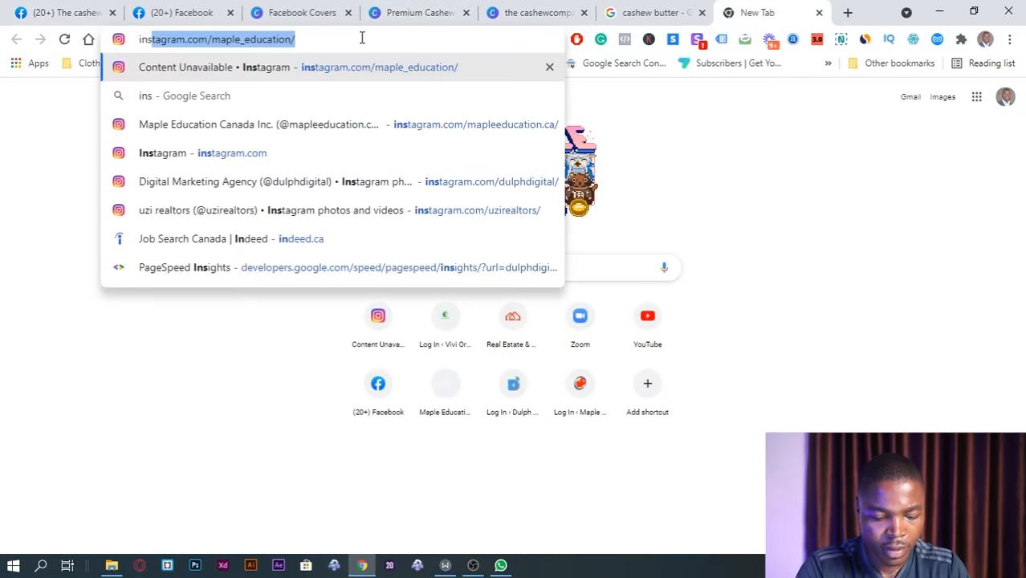
{"action": "type", "text": "tagram"}
{"action": "key", "text": "Right"}
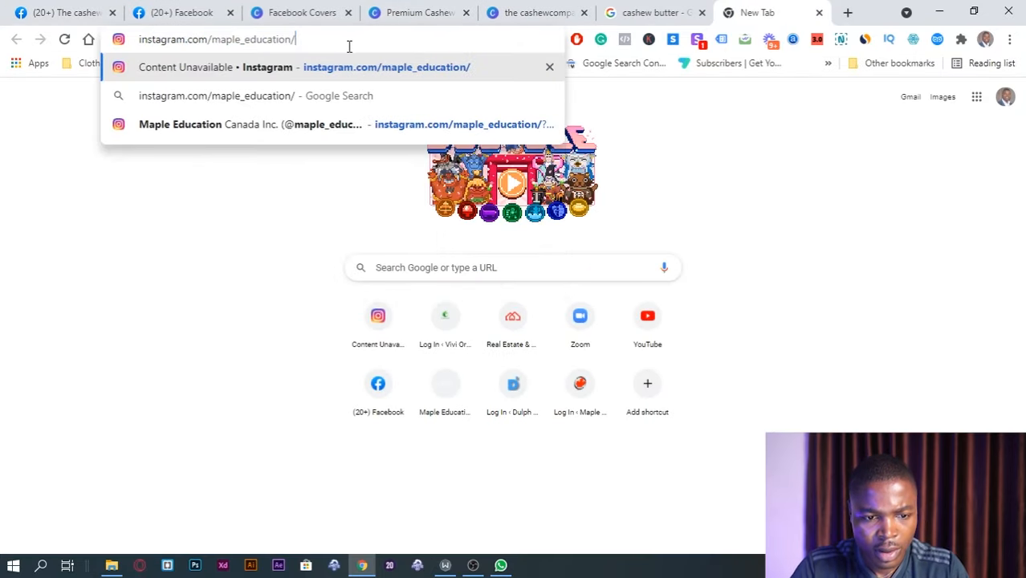
{"action": "key", "text": "BackSpace"}
{"action": "key", "text": "BackSpace"}
{"action": "key", "text": "BackSpace"}
{"action": "key", "text": "BackSpace"}
{"action": "key", "text": "BackSpace"}
{"action": "key", "text": "BackSpace"}
{"action": "key", "text": "BackSpace"}
{"action": "key", "text": "BackSpace"}
{"action": "key", "text": "BackSpace"}
{"action": "key", "text": "BackSpace"}
{"action": "key", "text": "BackSpace"}
{"action": "key", "text": "BackSpace"}
{"action": "key", "text": "BackSpace"}
{"action": "key", "text": "BackSpace"}
{"action": "key", "text": "BackSpace"}
{"action": "key", "text": "BackSpace"}
{"action": "key", "text": "BackSpace"}
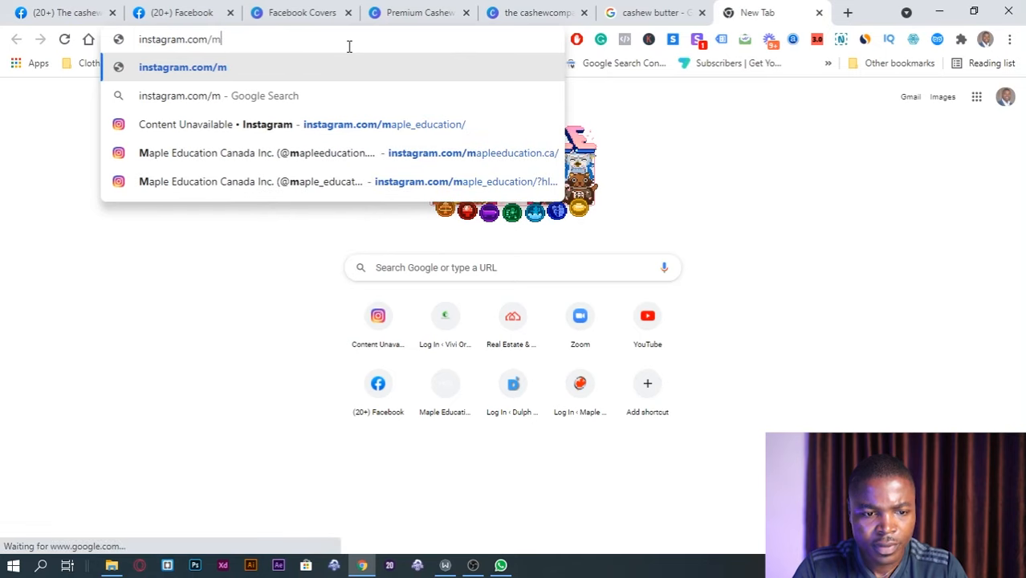
{"action": "key", "text": "Return"}
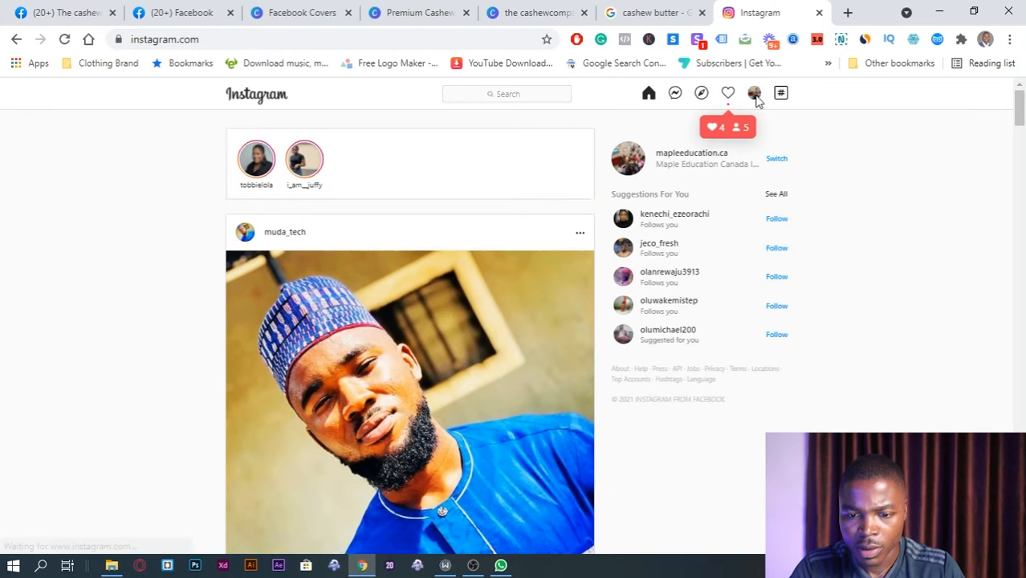
{"action": "left_click", "coordinate": [755, 95]}
{"action": "left_click", "coordinate": [674, 212]}
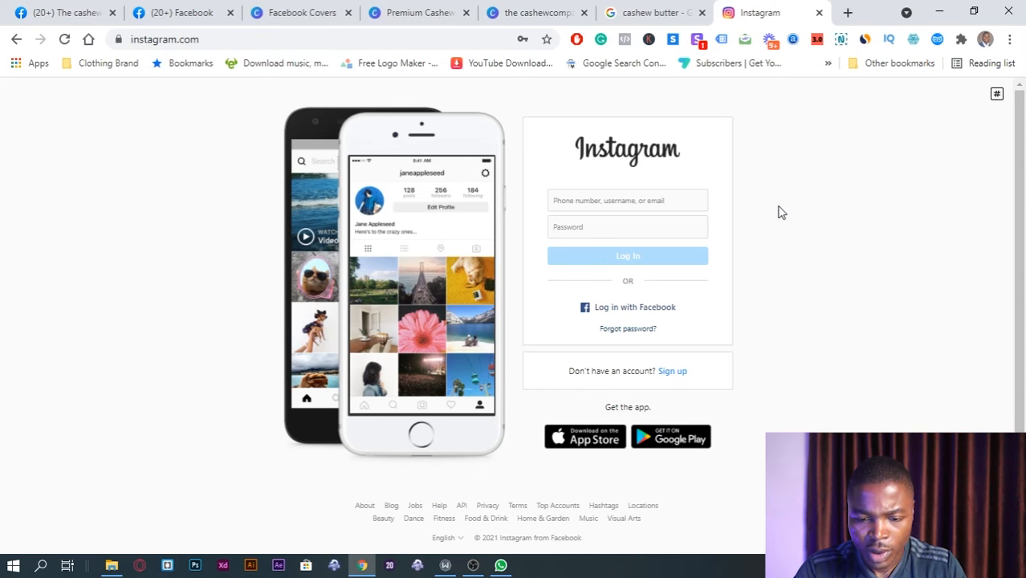
- Open Instagram's sign-up form in a separate tab, then return to the login page
{"action": "scroll", "coordinate": [777, 211], "scroll_direction": "down", "scroll_amount": 1}
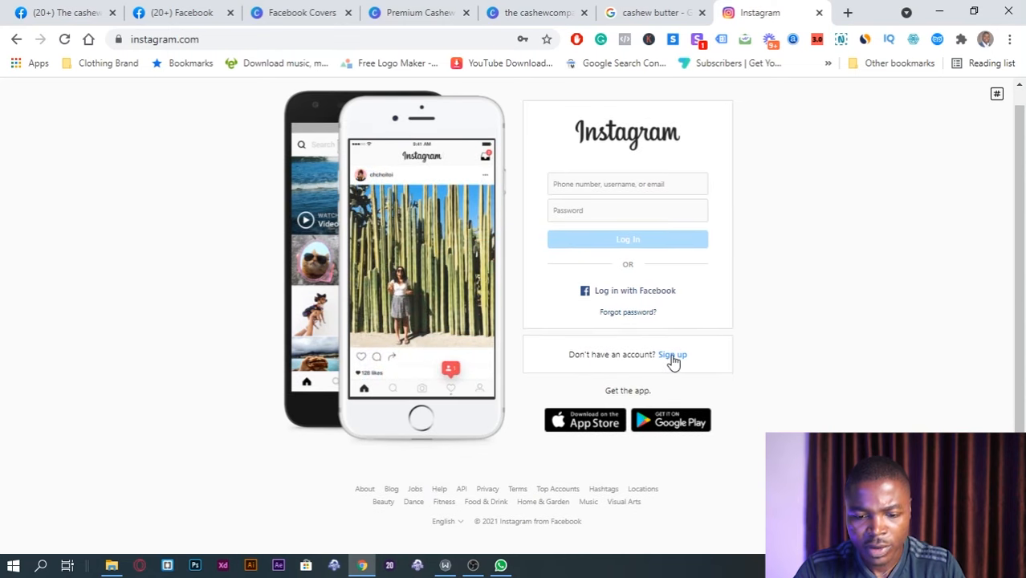
{"action": "right_click", "coordinate": [673, 359]}
{"action": "left_click", "coordinate": [713, 365]}
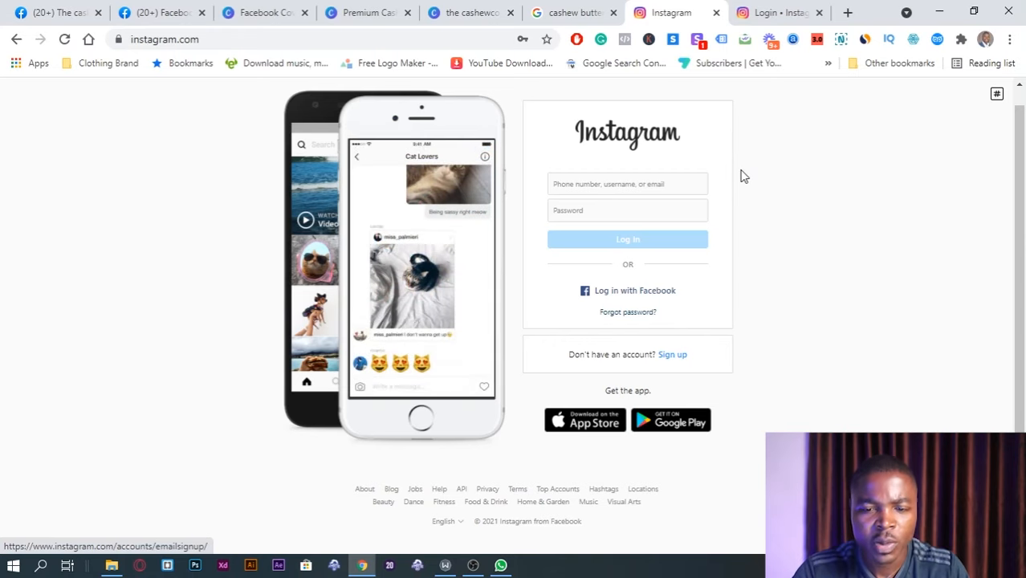
{"action": "left_click", "coordinate": [776, 9]}
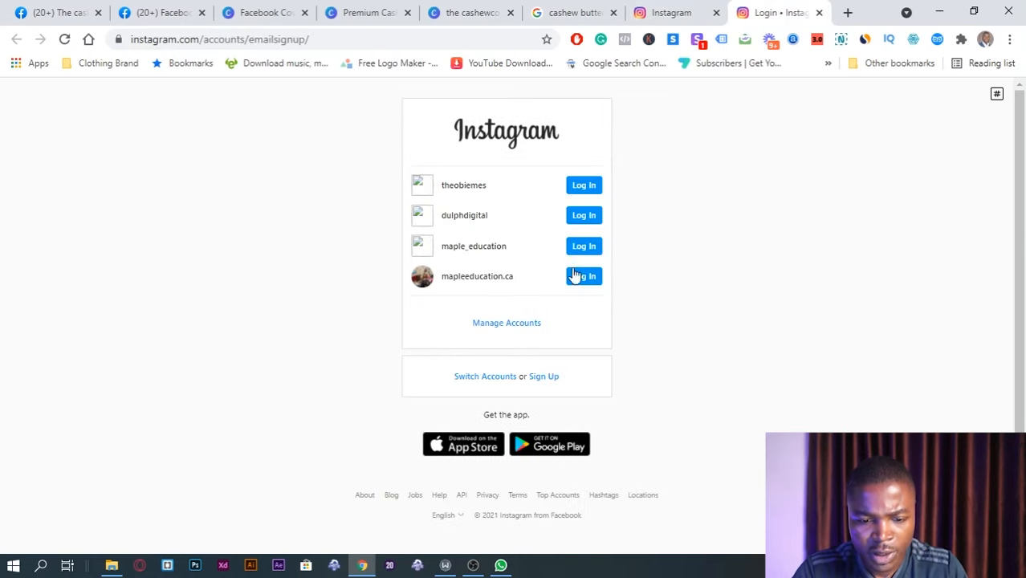
{"action": "left_click", "coordinate": [533, 379]}
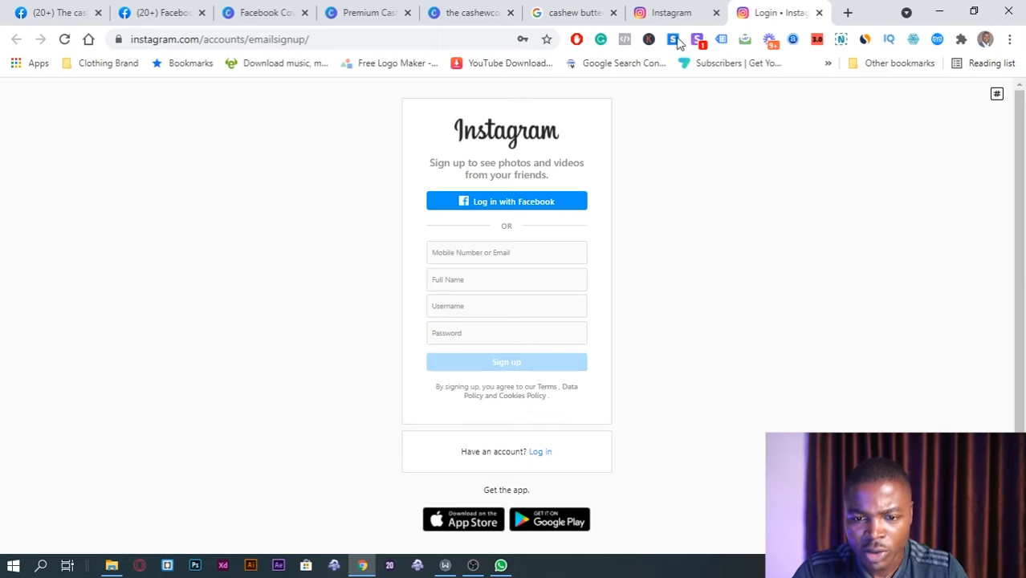
{"action": "left_click", "coordinate": [676, 12]}
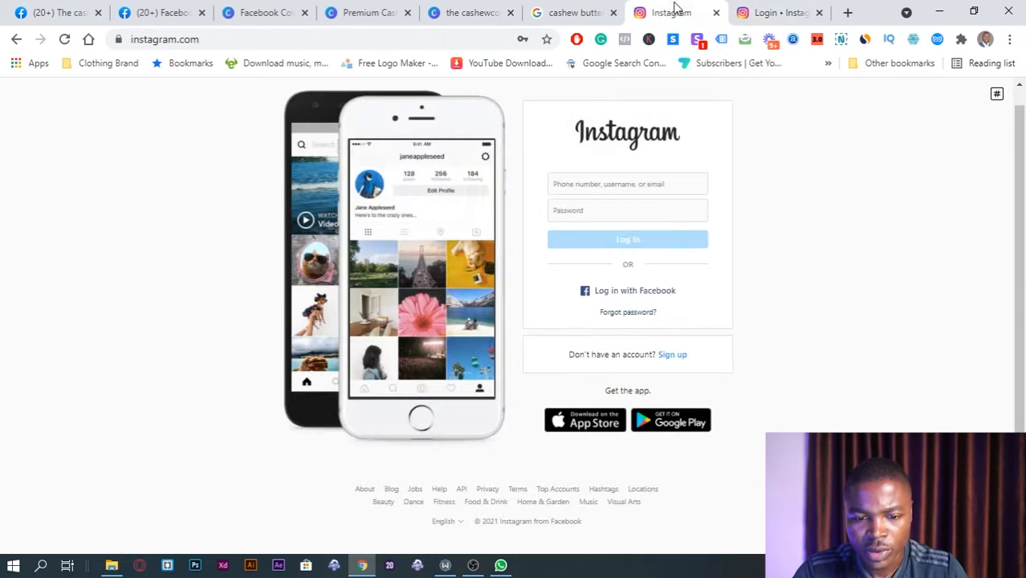
- Log in with username thecashewcompany and the account password
{"action": "left_click", "coordinate": [627, 183]}
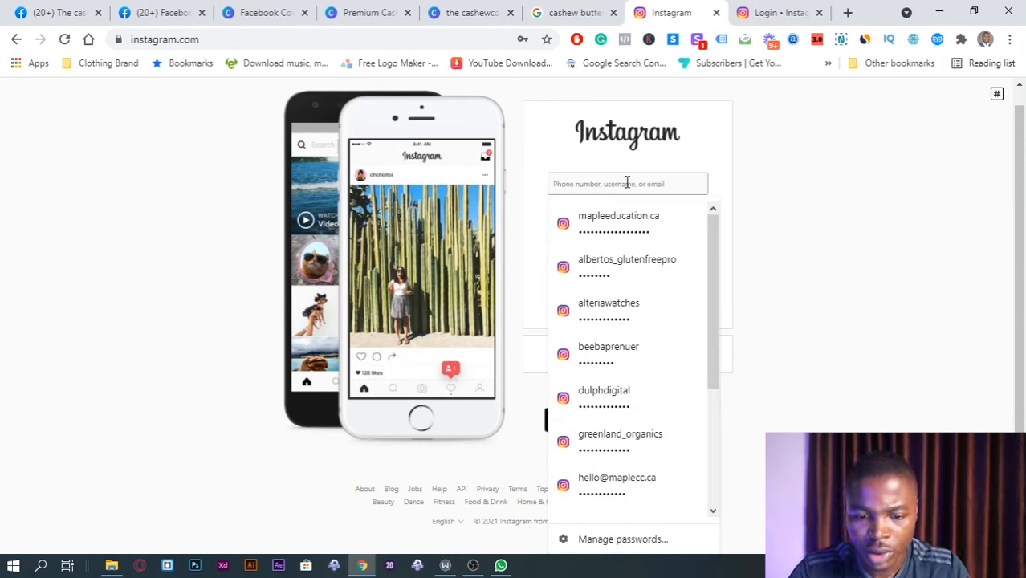
{"action": "left_click", "coordinate": [738, 196]}
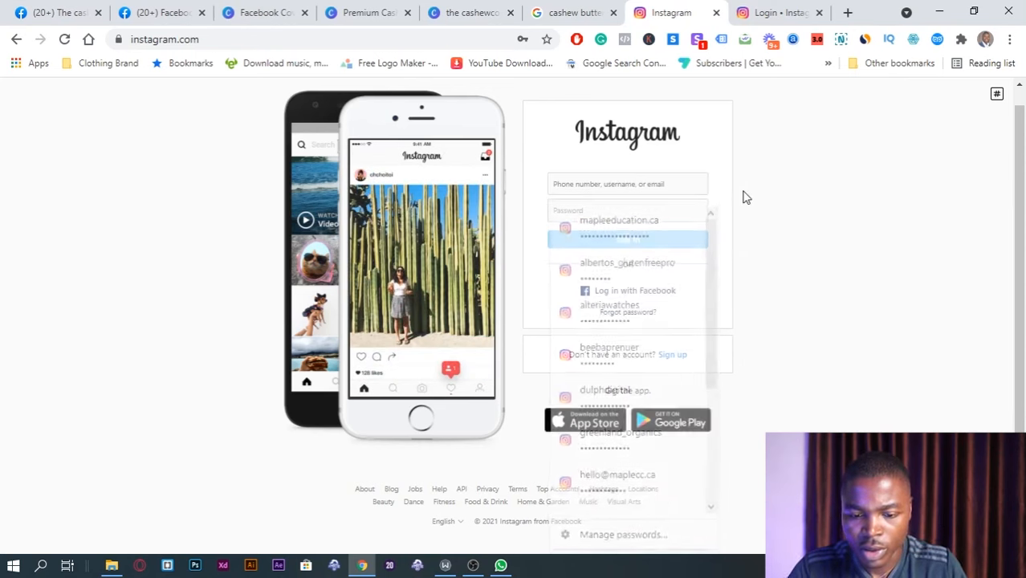
{"action": "left_click", "coordinate": [611, 184]}
{"action": "type", "text": "the"}
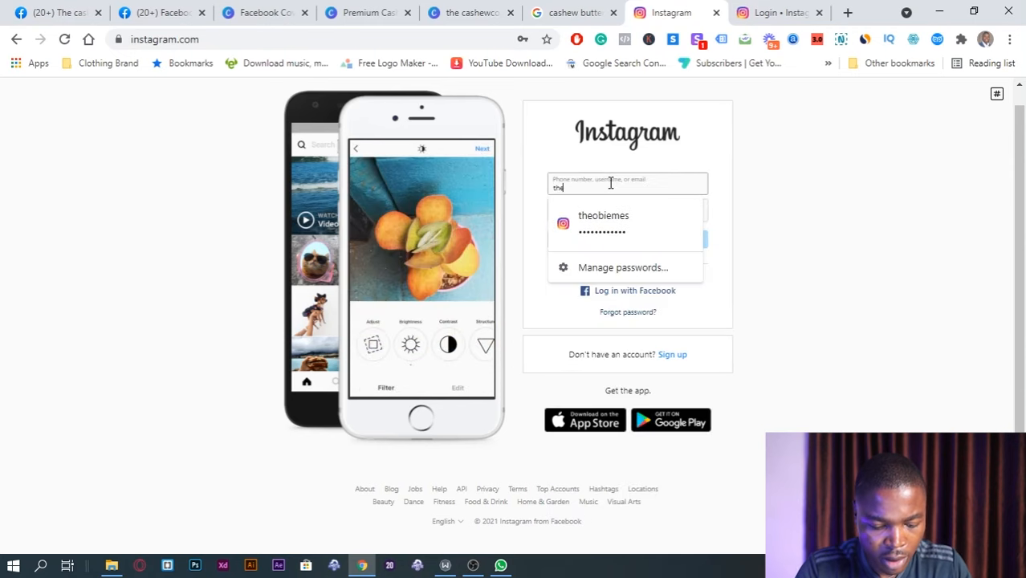
{"action": "type", "text": "cashew"}
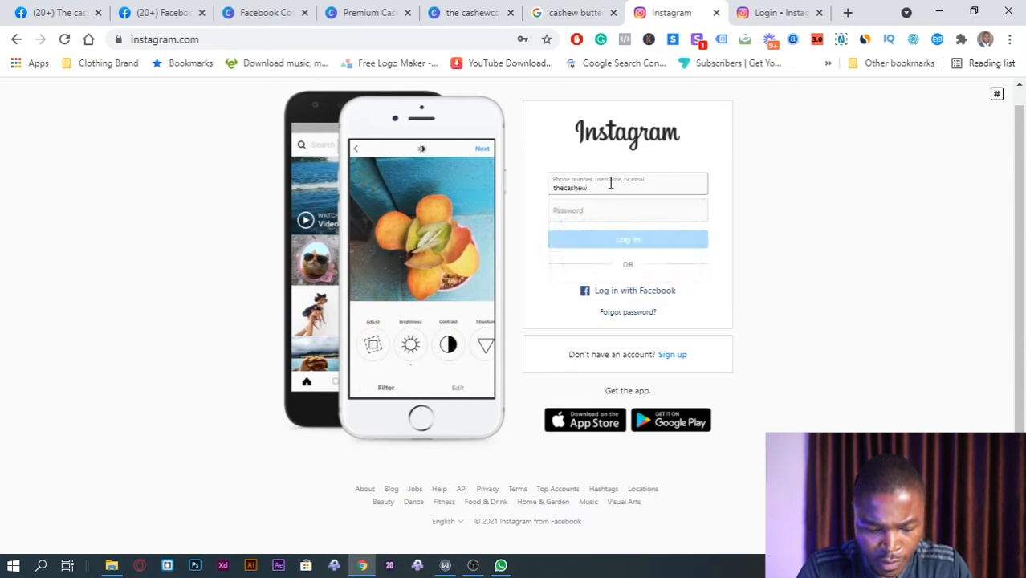
{"action": "type", "text": "company"}
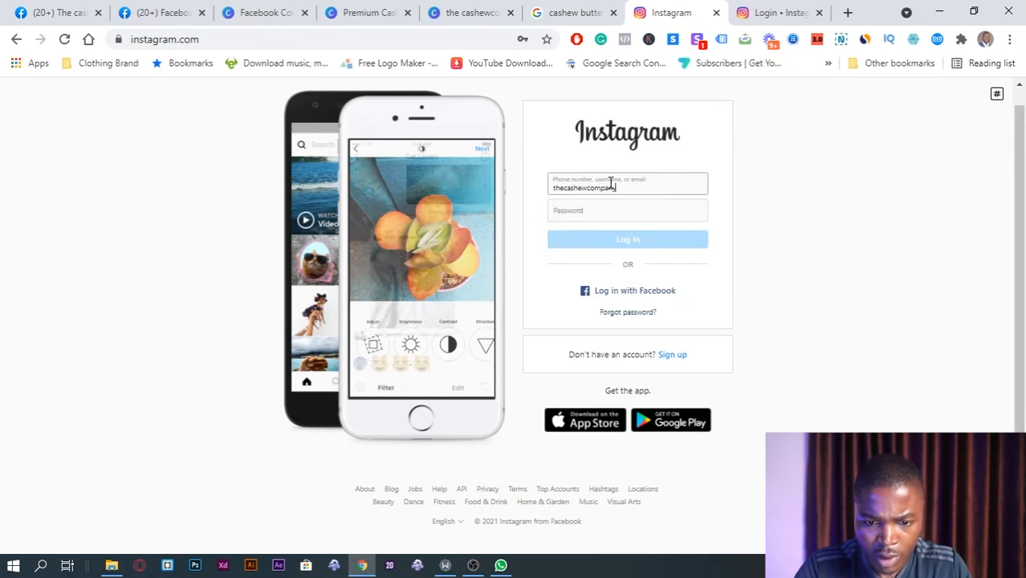
{"action": "left_click", "coordinate": [652, 213]}
{"action": "type", "text": "•••"}
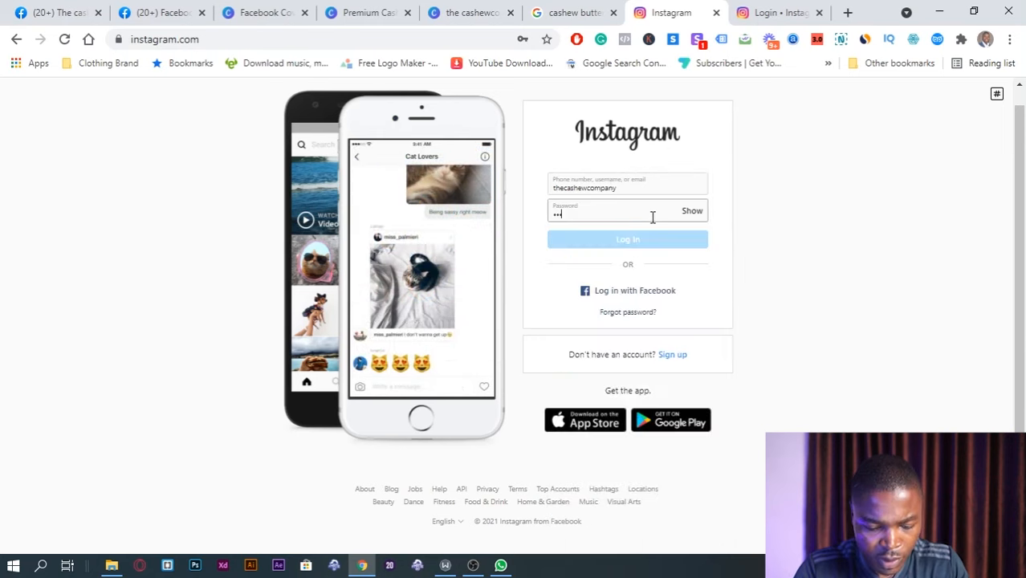
{"action": "type", "text": "•••••"}
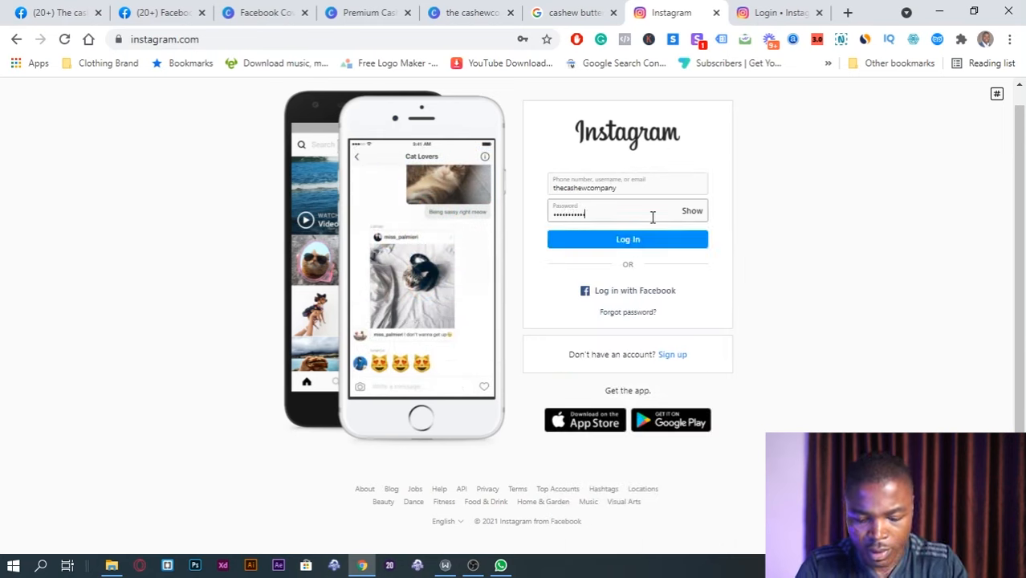
{"action": "type", "text": "••"}
{"action": "key", "text": "Return"}
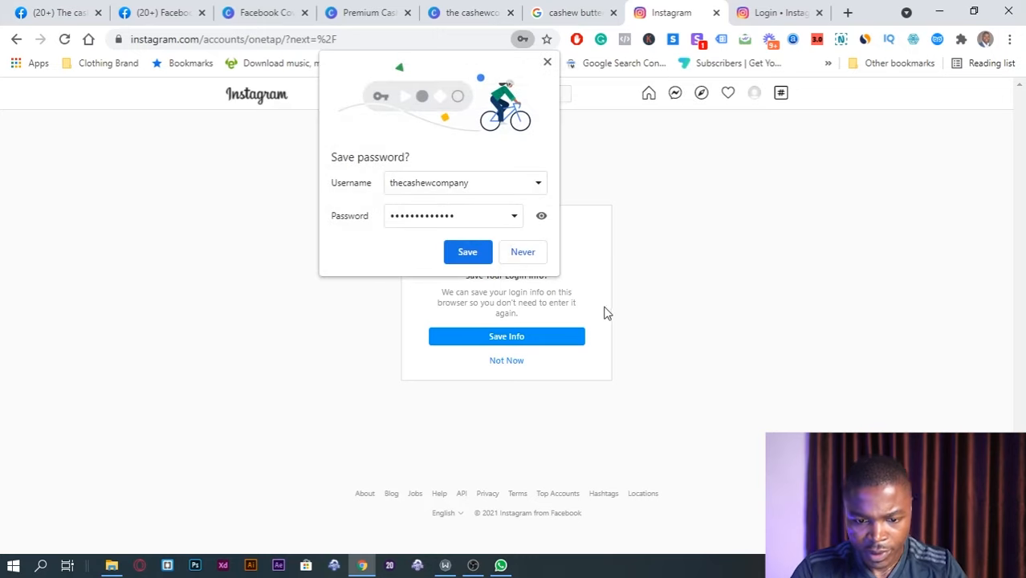
- Save the Instagram login in Chrome and Instagram, then return to the cashew company's Facebook tab
{"action": "left_click", "coordinate": [555, 341]}
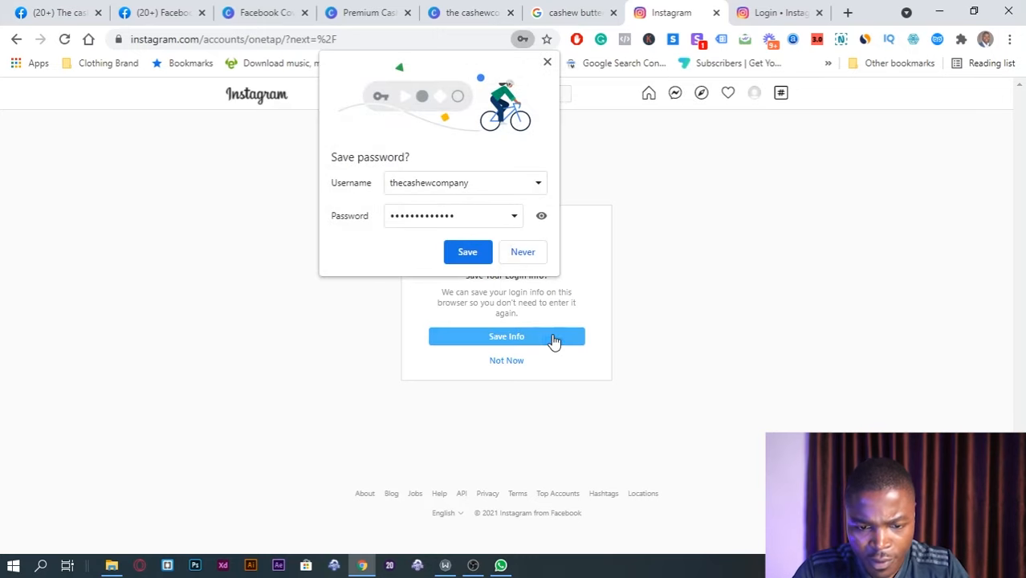
{"action": "left_click", "coordinate": [481, 255]}
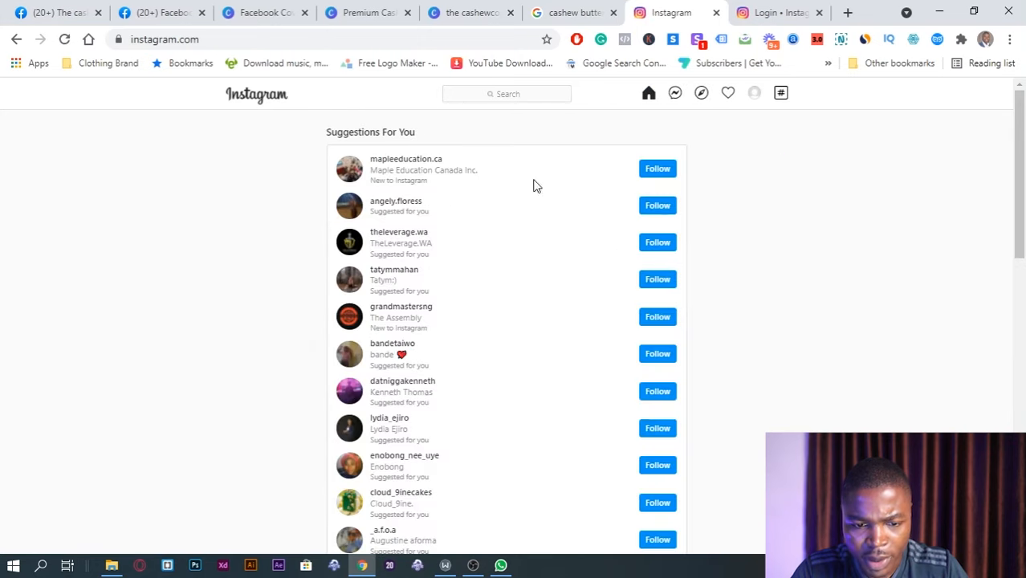
{"action": "scroll", "coordinate": [806, 299], "scroll_direction": "down", "scroll_amount": 4}
{"action": "scroll", "coordinate": [807, 299], "scroll_direction": "up", "scroll_amount": 4}
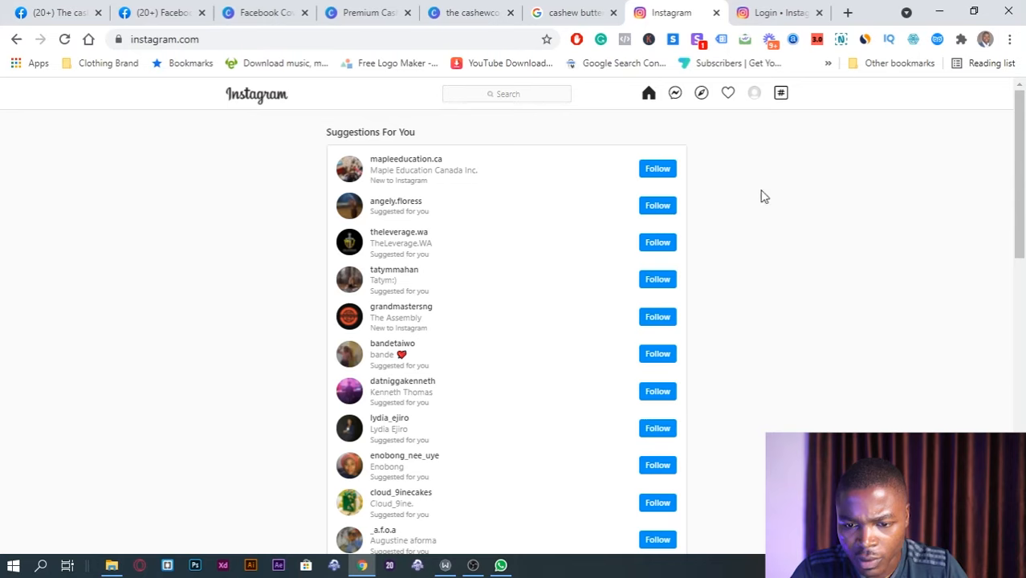
{"action": "left_click", "coordinate": [755, 97]}
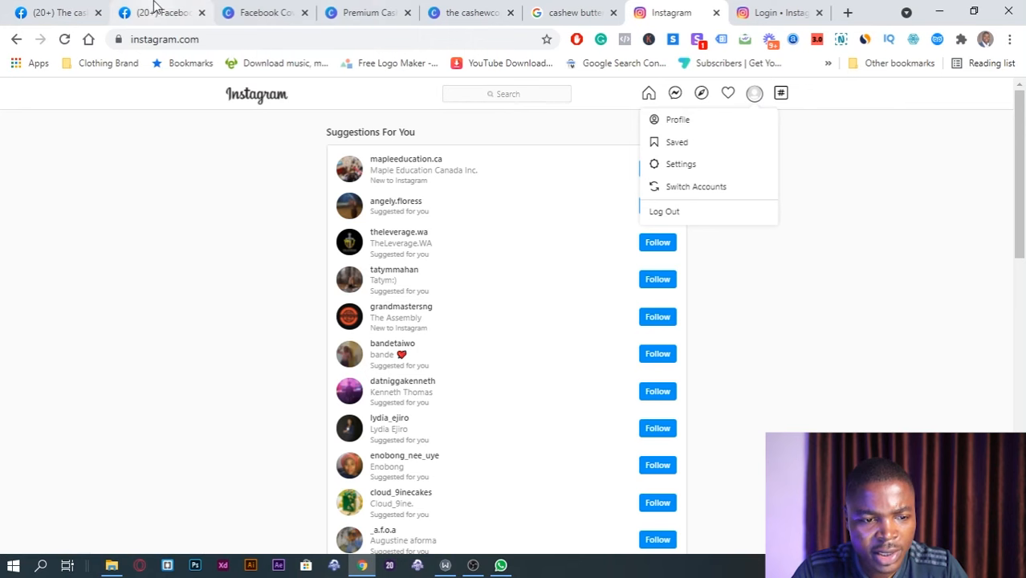
{"action": "left_click", "coordinate": [89, 8]}
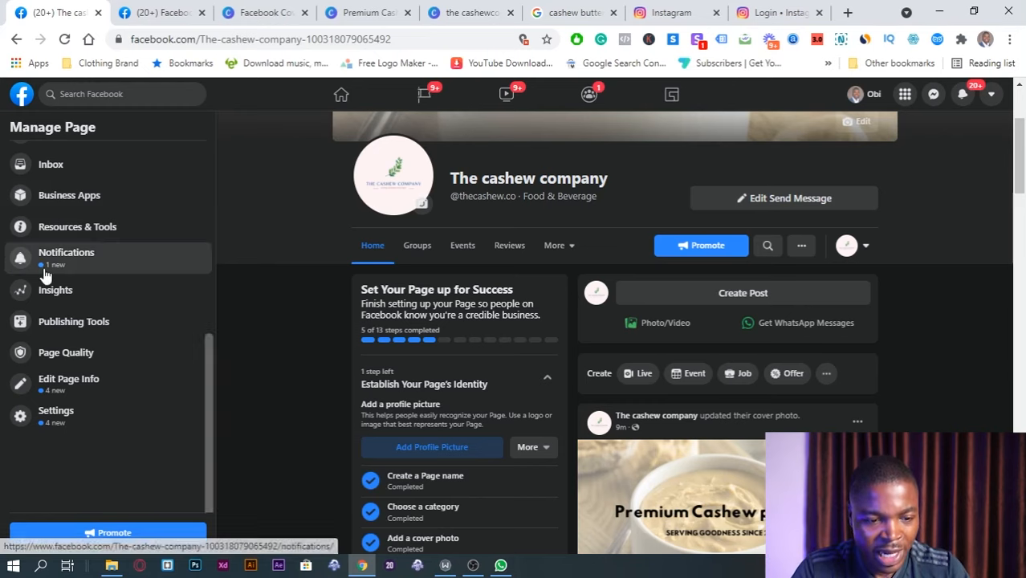
- Go to the page's Settings and select Instagram in the Page Settings sidebar
{"action": "scroll", "coordinate": [113, 329], "scroll_direction": "up", "scroll_amount": 2}
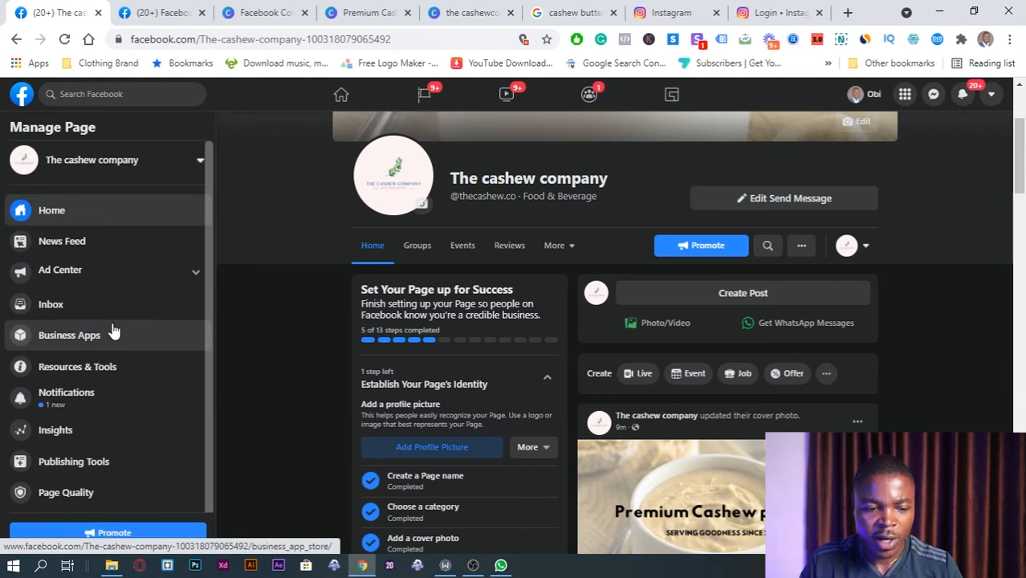
{"action": "scroll", "coordinate": [128, 326], "scroll_direction": "down", "scroll_amount": 3}
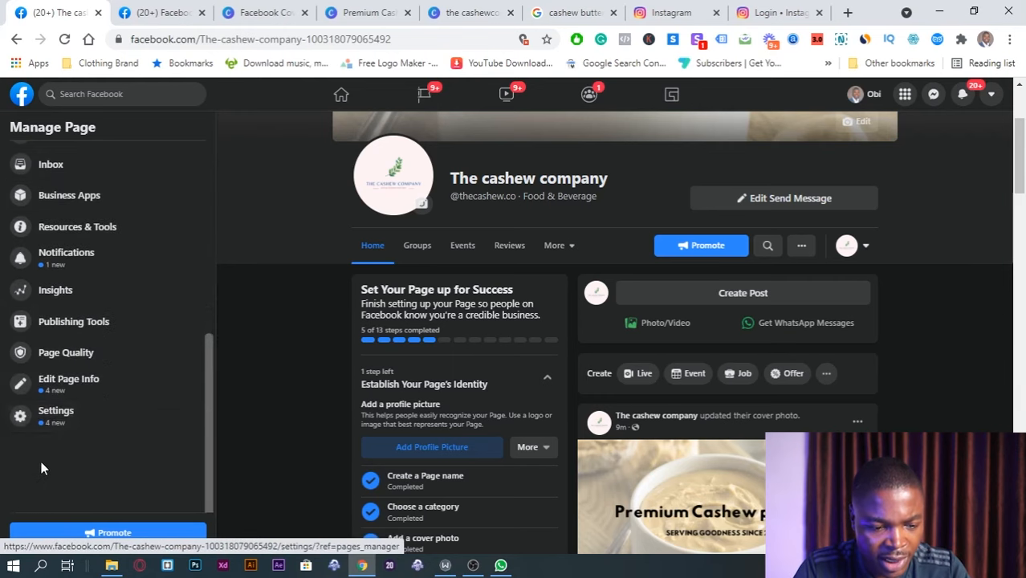
{"action": "left_click", "coordinate": [89, 433]}
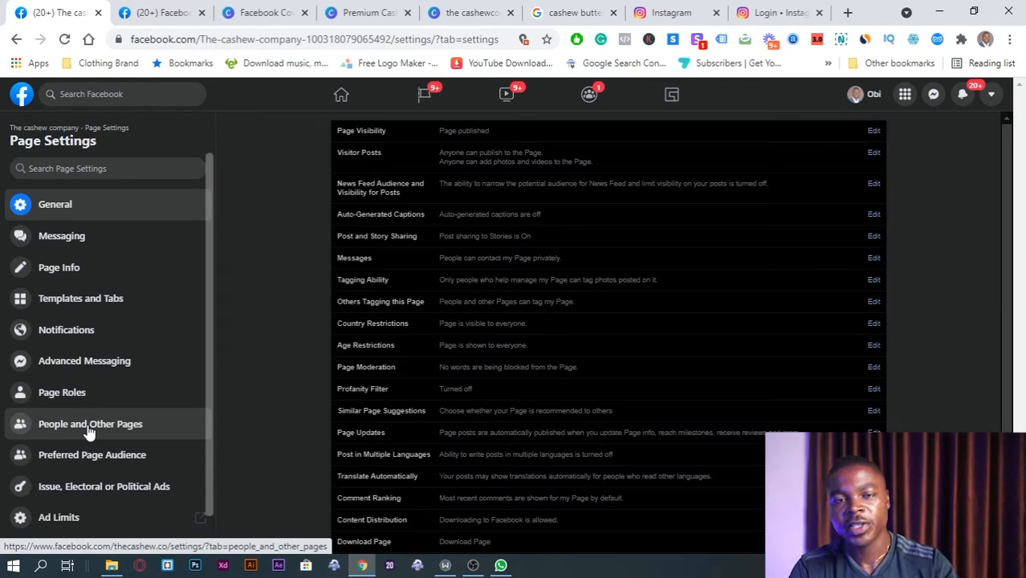
{"action": "scroll", "coordinate": [115, 339], "scroll_direction": "down", "scroll_amount": 3}
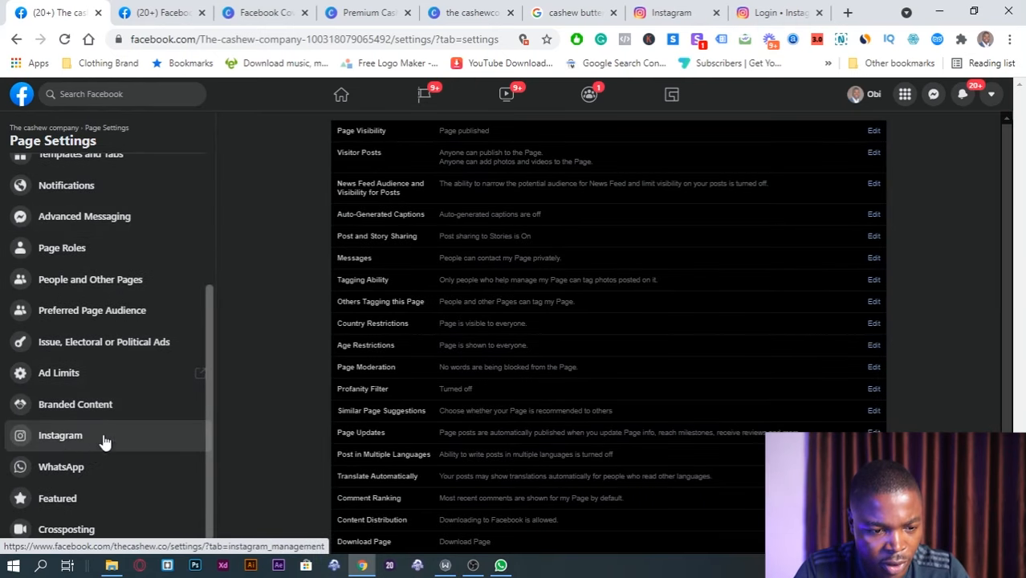
{"action": "scroll", "coordinate": [143, 292], "scroll_direction": "down", "scroll_amount": 2}
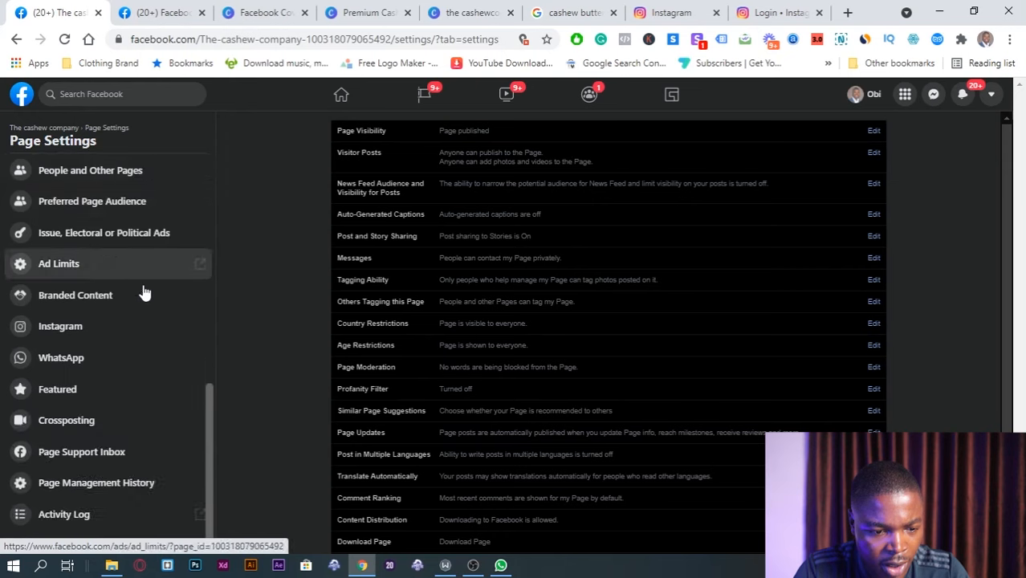
{"action": "left_click", "coordinate": [102, 327]}
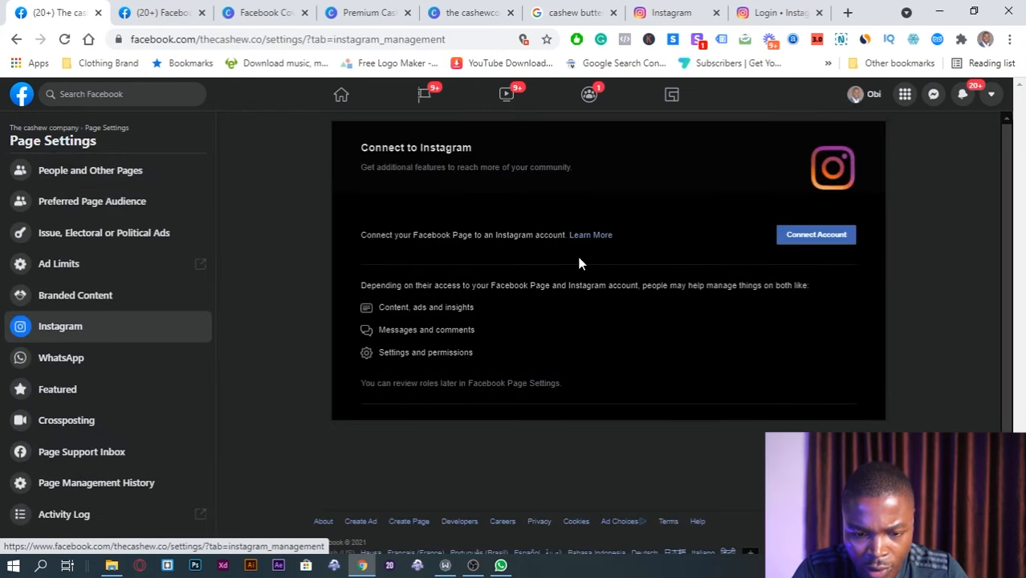
{"action": "left_click", "coordinate": [811, 236]}
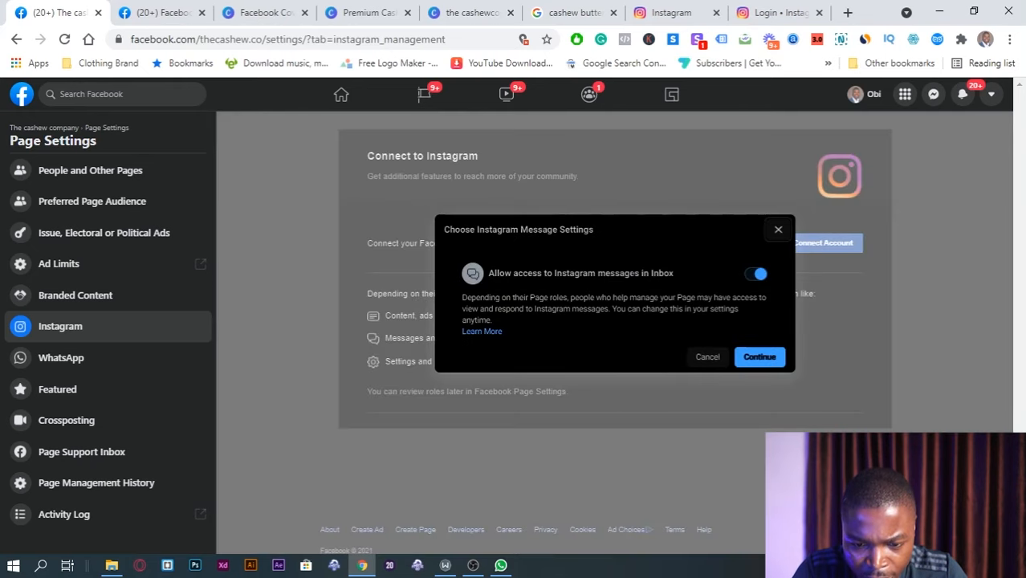
{"action": "left_click", "coordinate": [767, 359]}
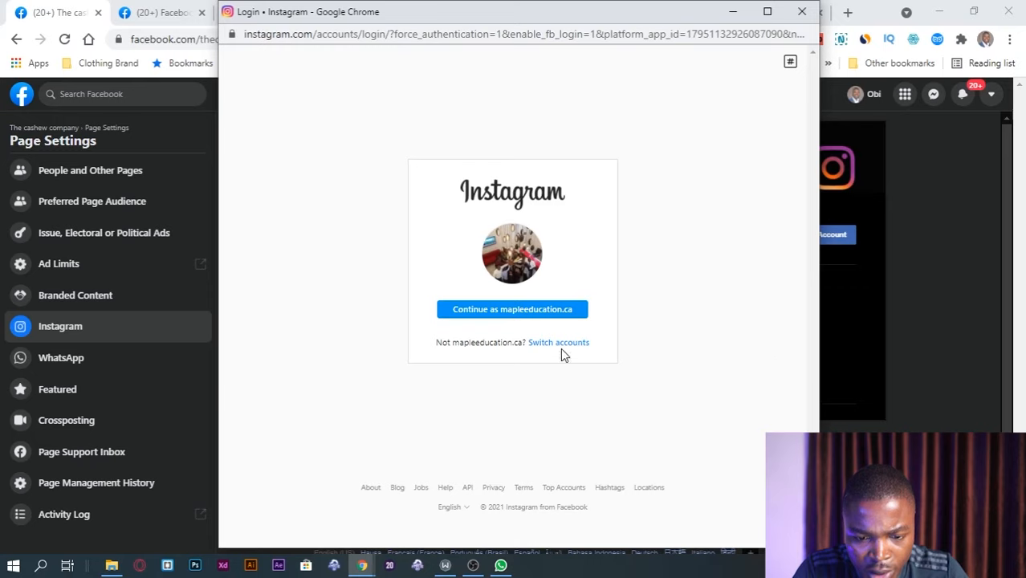
{"action": "left_click", "coordinate": [559, 343]}
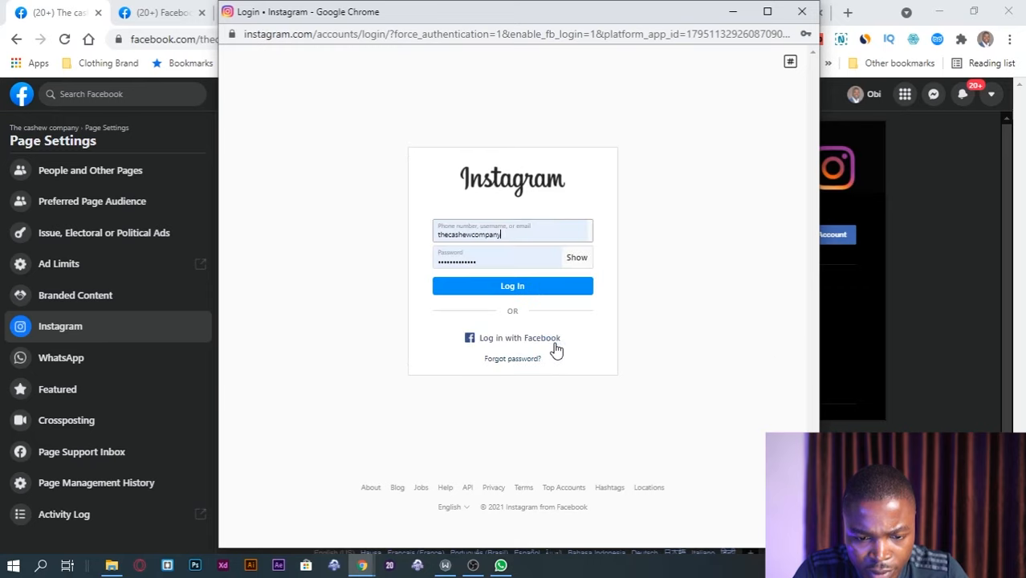
{"action": "left_click", "coordinate": [543, 291]}
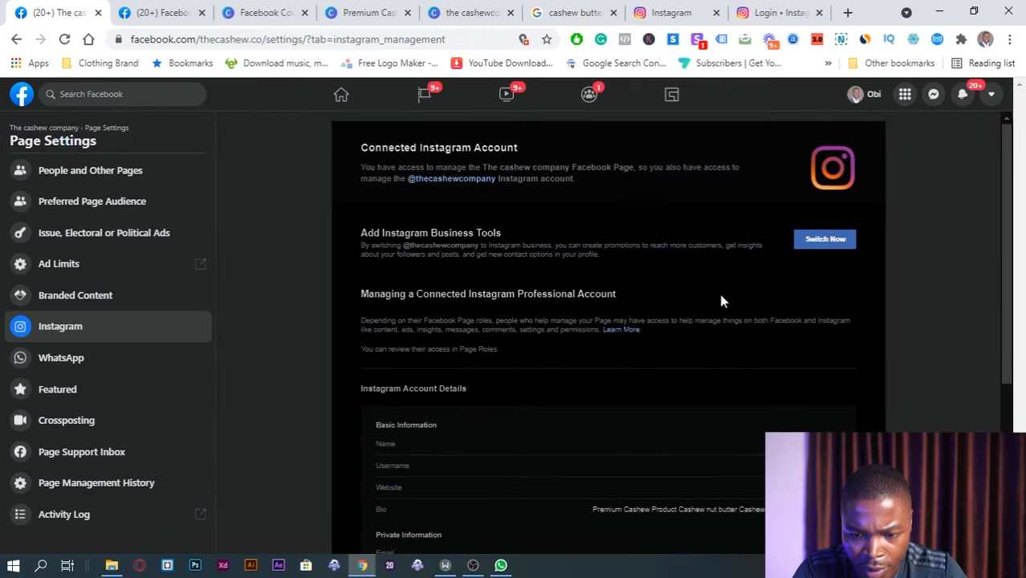
{"action": "scroll", "coordinate": [625, 277], "scroll_direction": "down", "scroll_amount": 3}
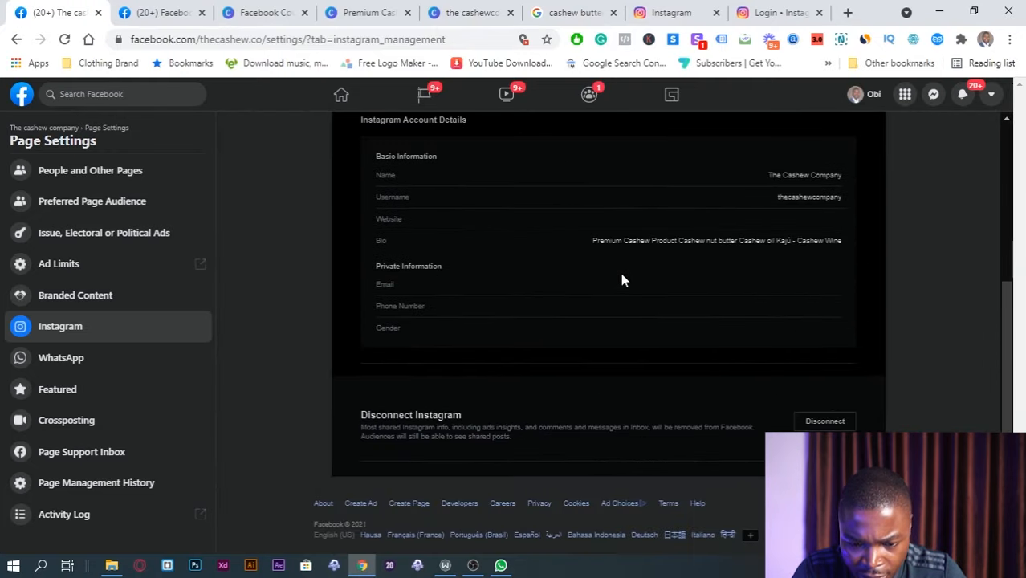
{"action": "scroll", "coordinate": [570, 294], "scroll_direction": "up", "scroll_amount": 2}
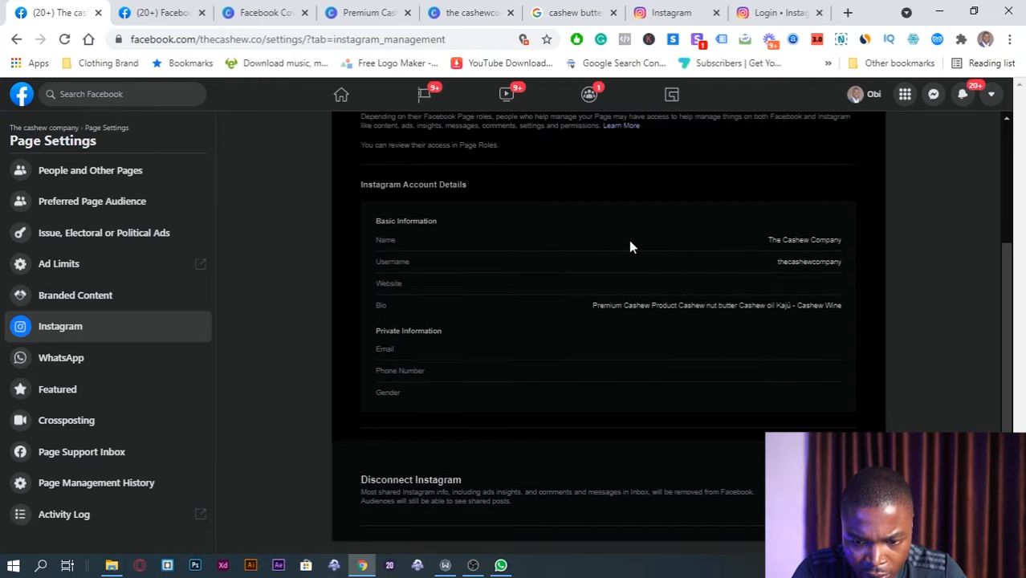
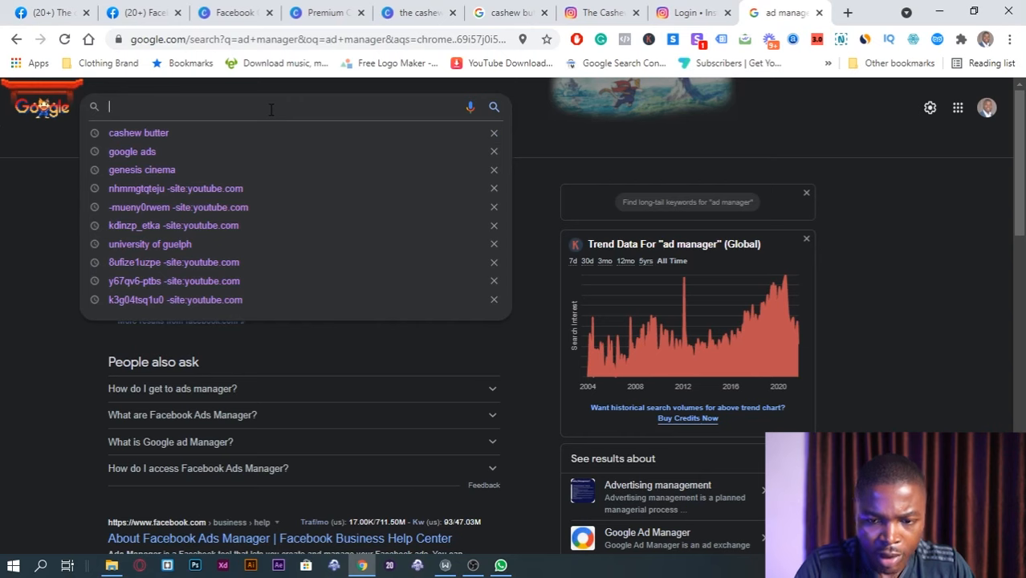
- Close the ad manager search results tab
{"action": "left_click", "coordinate": [687, 11]}
{"action": "left_click", "coordinate": [774, 11]}
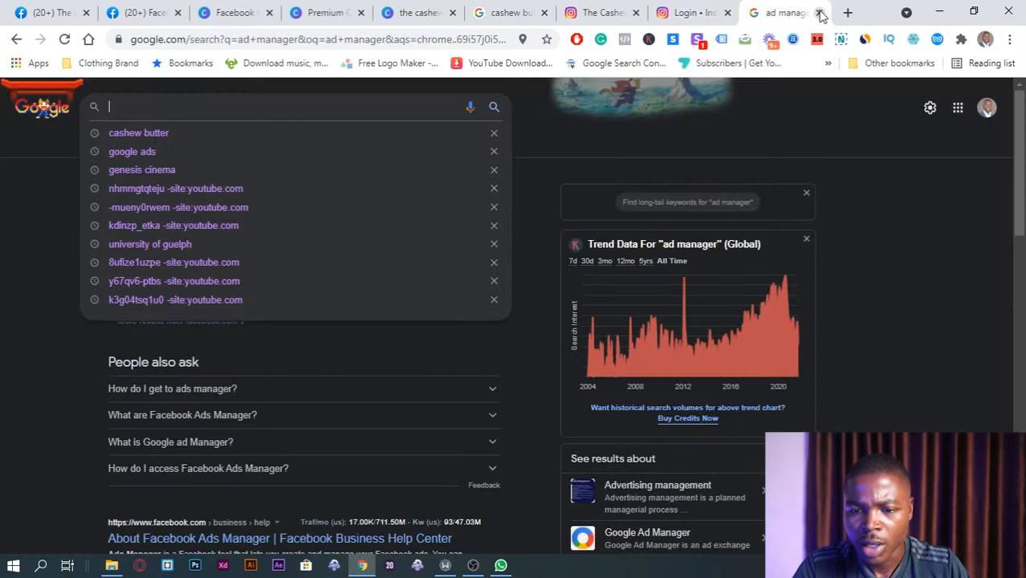
{"action": "left_click", "coordinate": [820, 13]}
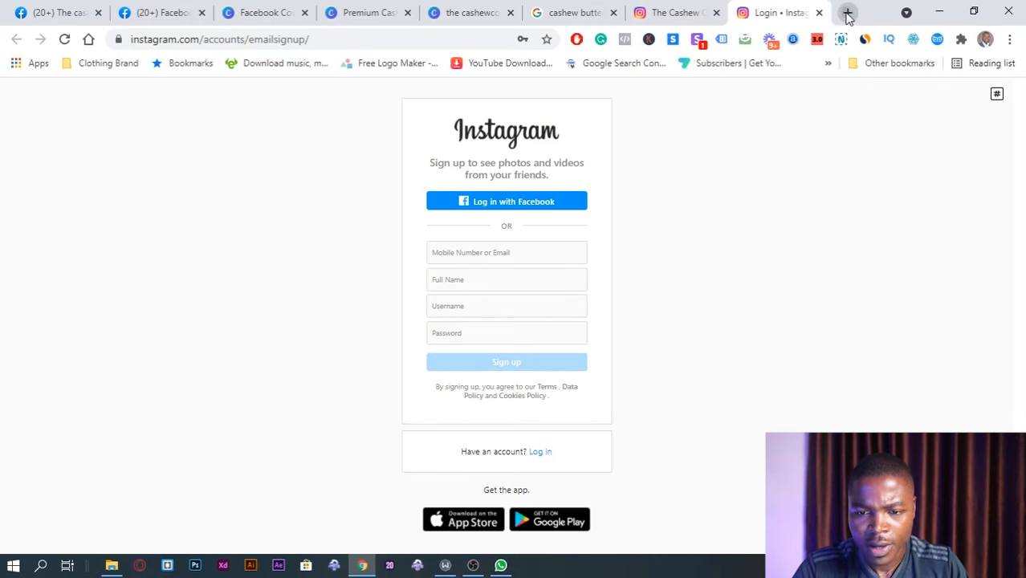
- Search Google for 'business manager' in a new tab and open the Create a Business Manager guide
{"action": "left_click", "coordinate": [847, 13]}
{"action": "type", "text": "business "}
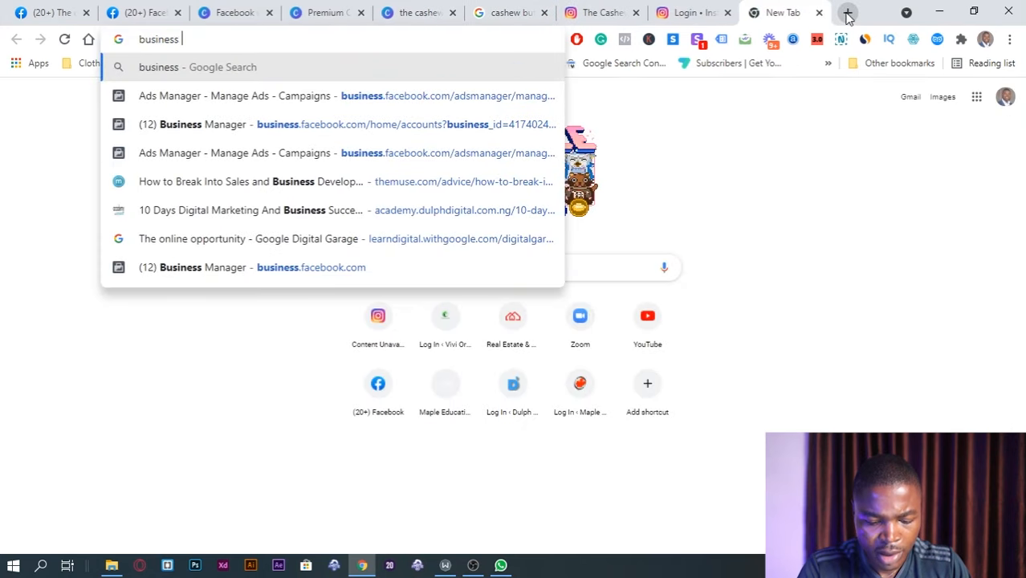
{"action": "type", "text": "manager"}
{"action": "key", "text": "Return"}
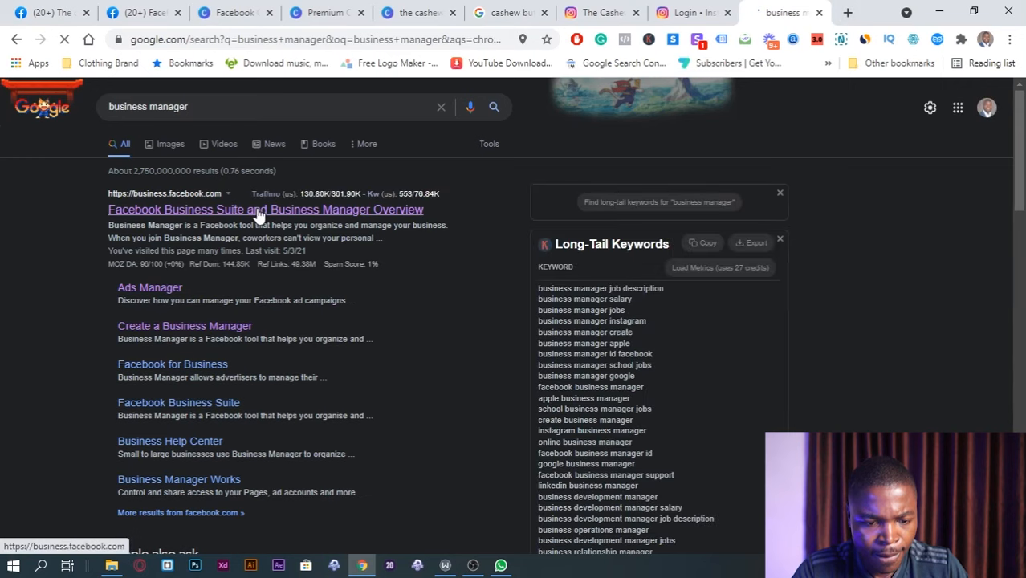
{"action": "left_click", "coordinate": [151, 326]}
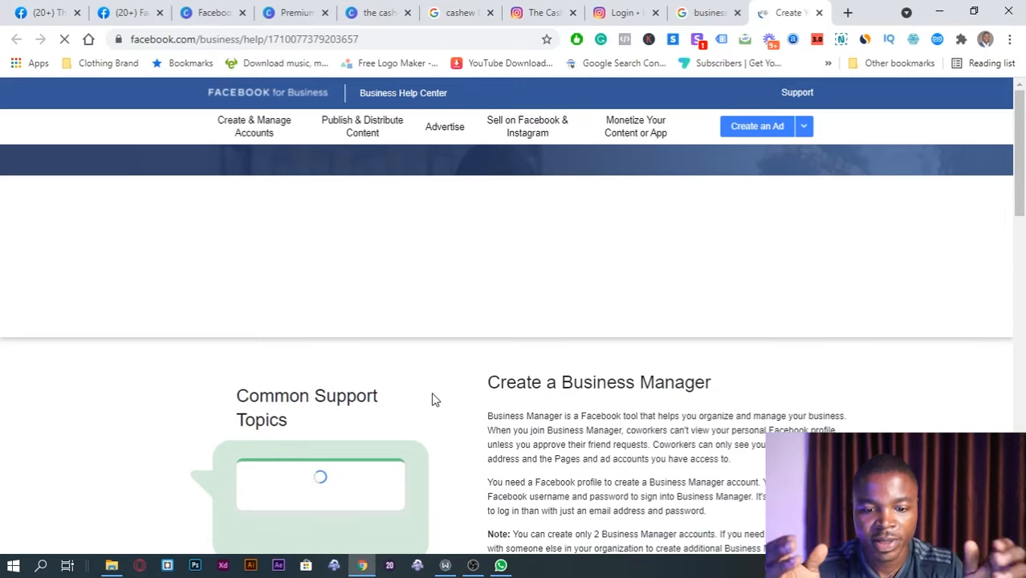
- Browse the Help Center creation options and open the About Facebook Pages article
{"action": "scroll", "coordinate": [435, 400], "scroll_direction": "down", "scroll_amount": 1}
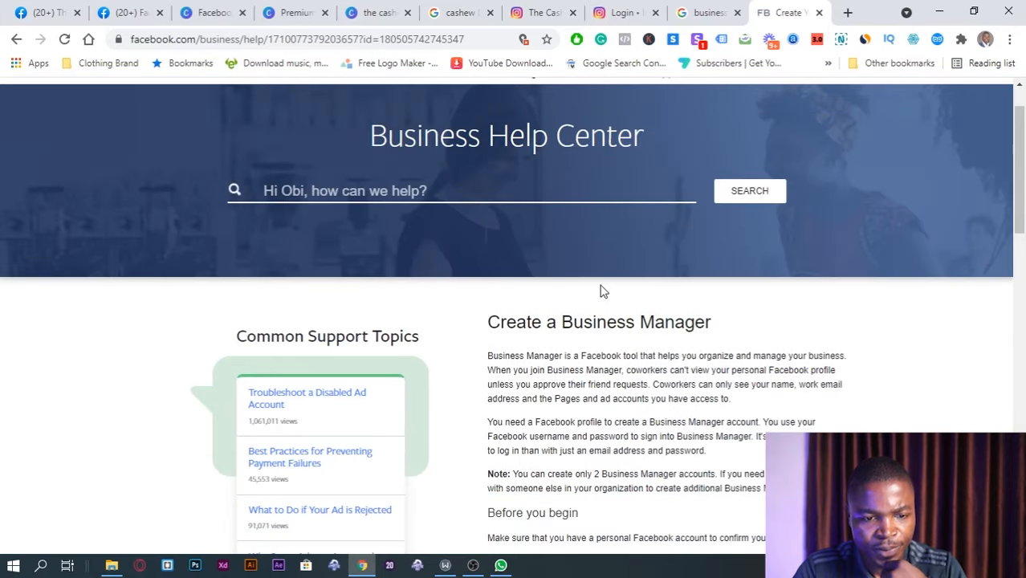
{"action": "scroll", "coordinate": [603, 291], "scroll_direction": "up", "scroll_amount": 1}
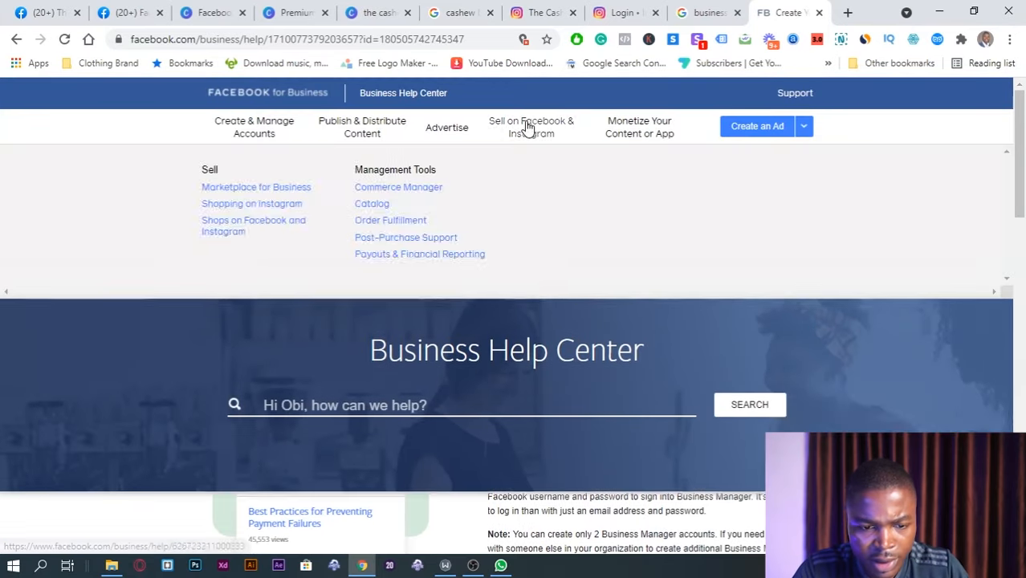
{"action": "mouse_move", "coordinate": [253, 127]}
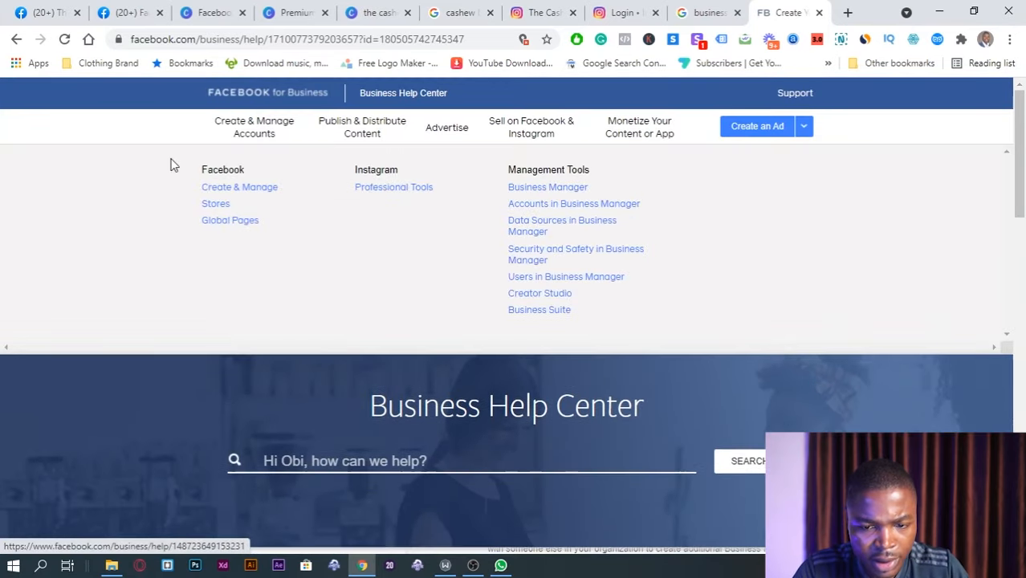
{"action": "left_click", "coordinate": [803, 128]}
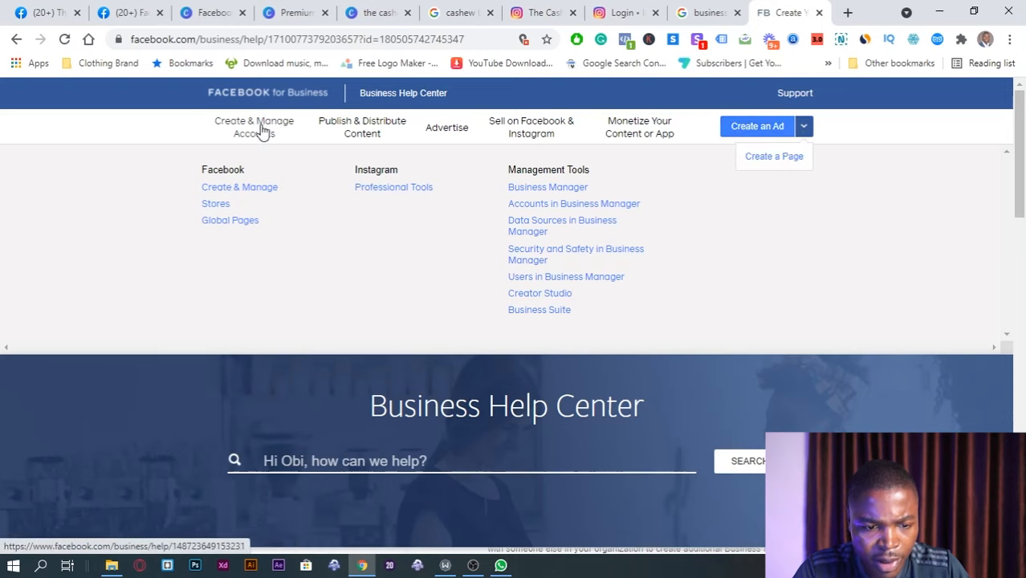
{"action": "left_click", "coordinate": [253, 193]}
- Read through the Pages article and open the Create and Manage a Page help
{"action": "scroll", "coordinate": [527, 271], "scroll_direction": "down", "scroll_amount": 1}
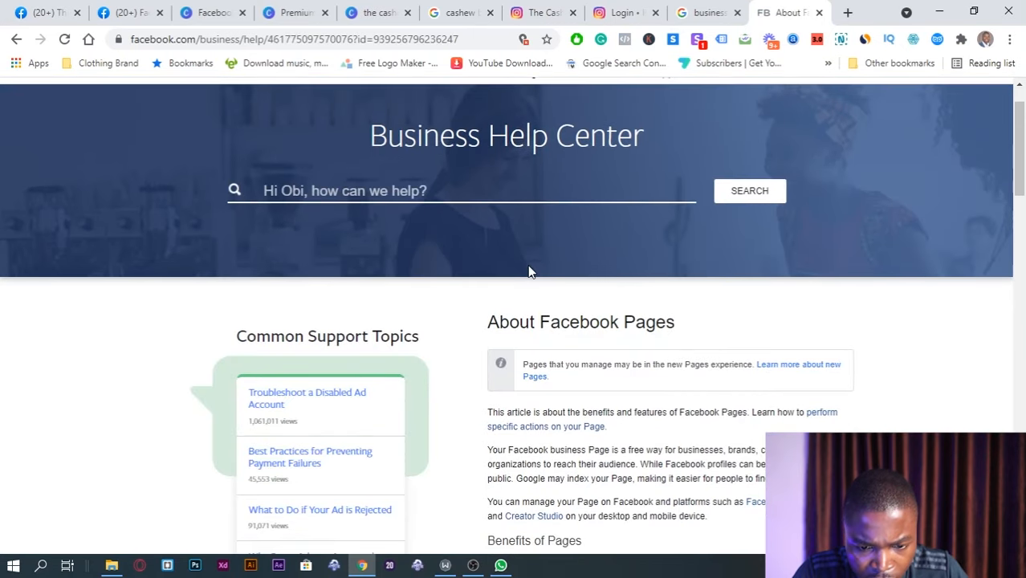
{"action": "scroll", "coordinate": [527, 271], "scroll_direction": "down", "scroll_amount": 6}
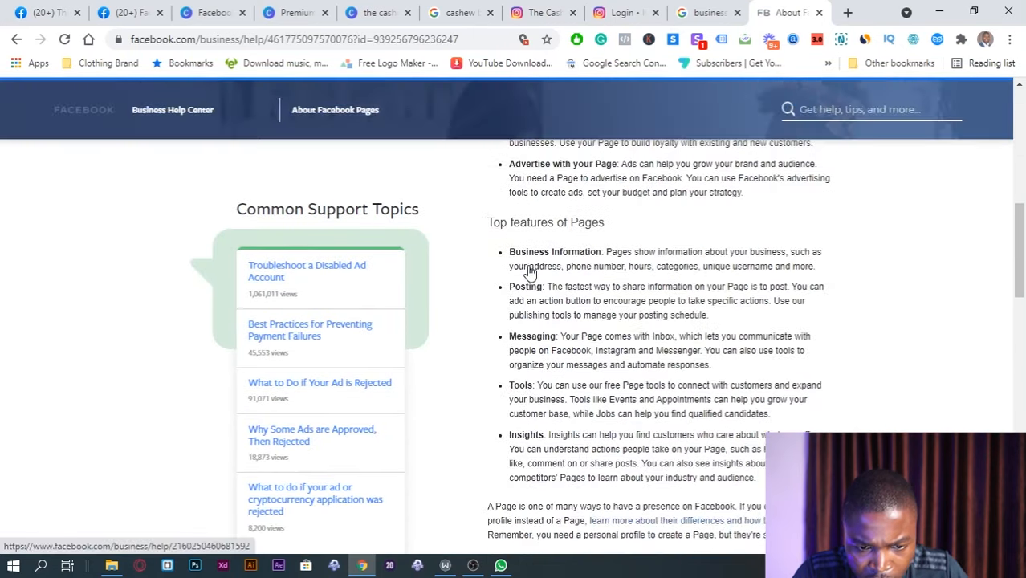
{"action": "scroll", "coordinate": [528, 271], "scroll_direction": "down", "scroll_amount": 6}
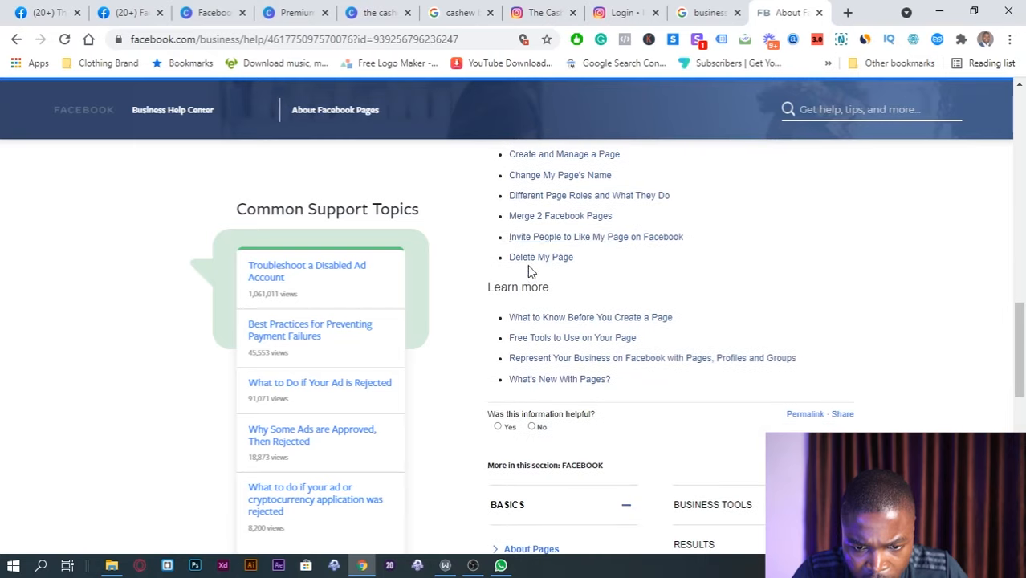
{"action": "scroll", "coordinate": [673, 245], "scroll_direction": "up", "scroll_amount": 1}
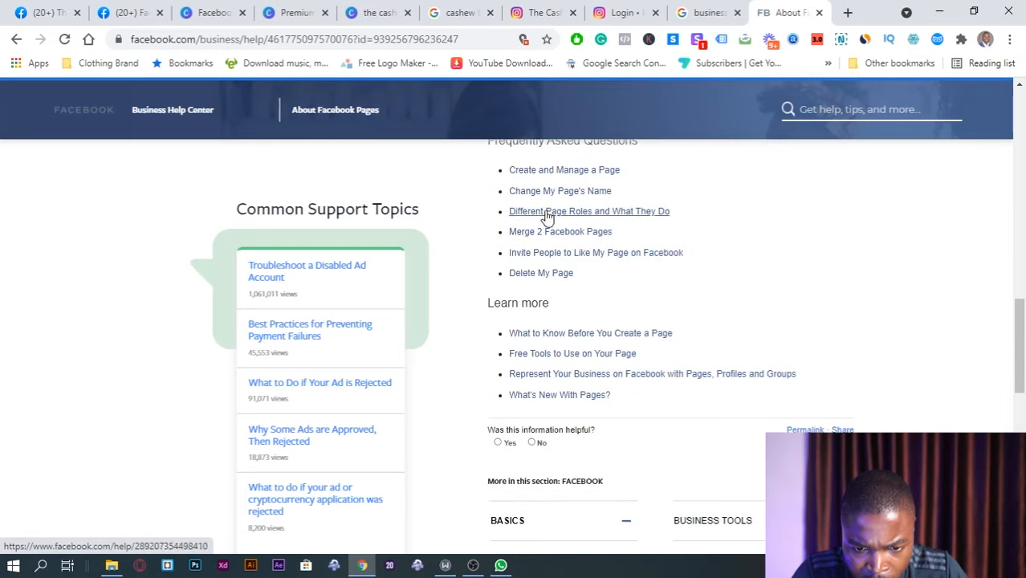
{"action": "left_click", "coordinate": [588, 170]}
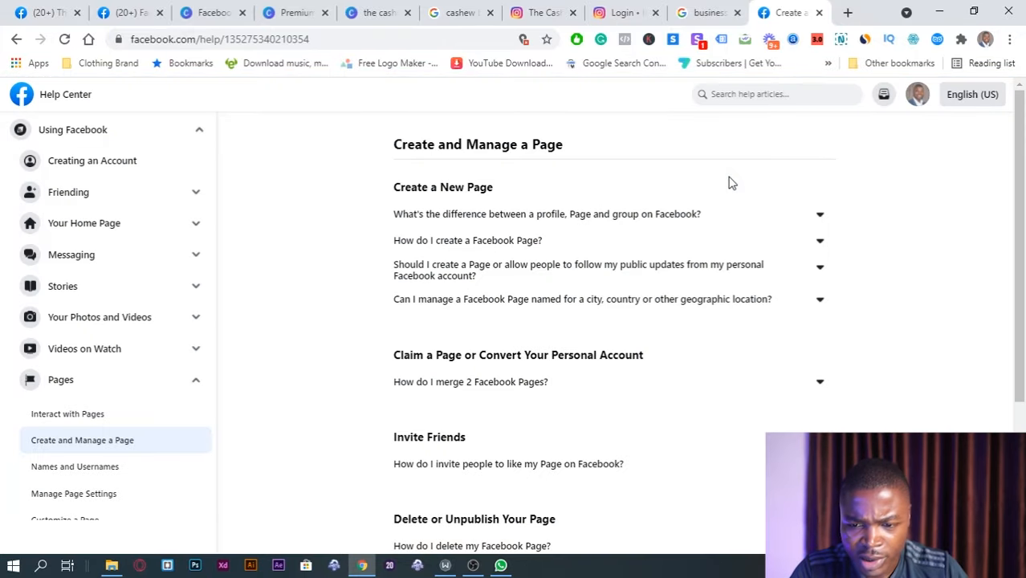
- Return to the Create a Business Manager guide and follow the business.facebook.com/overview link
{"action": "left_click", "coordinate": [16, 39]}
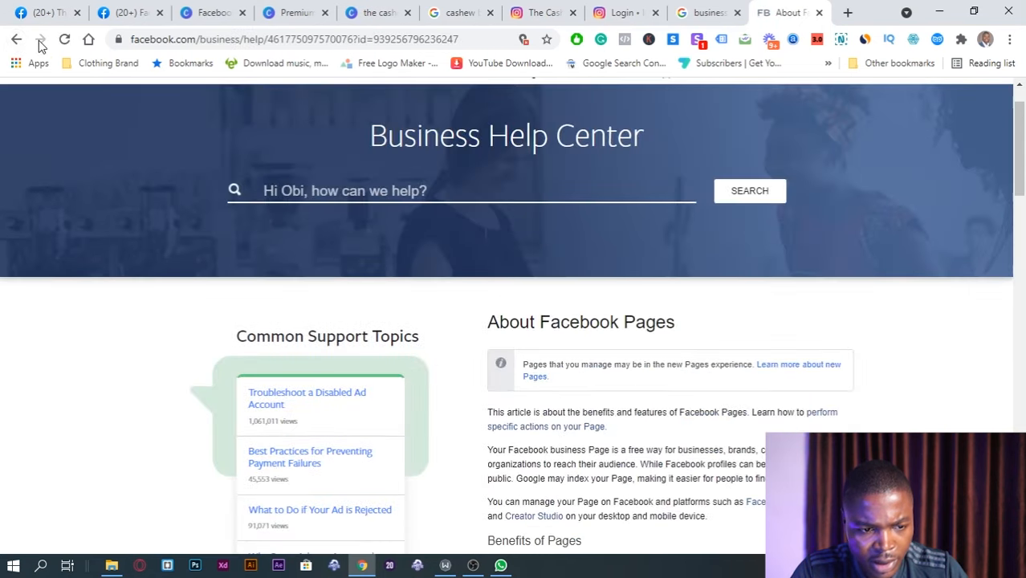
{"action": "left_click", "coordinate": [14, 38]}
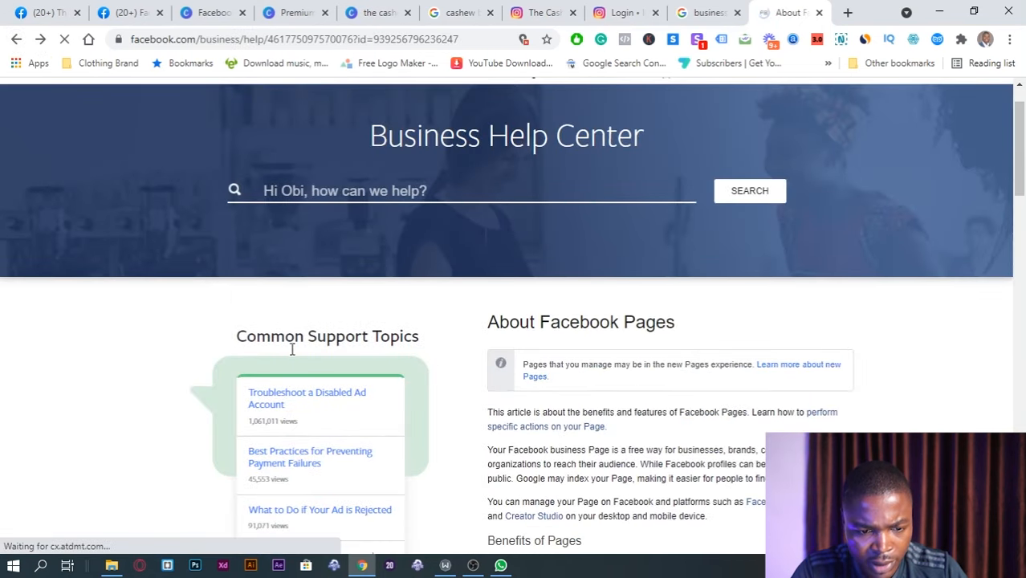
{"action": "scroll", "coordinate": [465, 367], "scroll_direction": "down", "scroll_amount": 3}
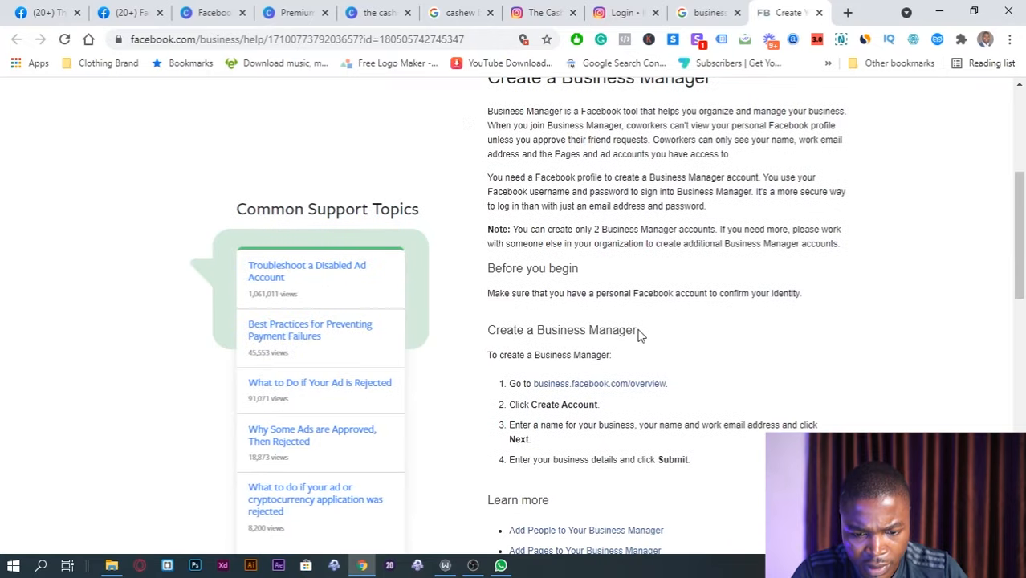
{"action": "scroll", "coordinate": [640, 335], "scroll_direction": "down", "scroll_amount": 2}
{"action": "left_click", "coordinate": [611, 231]}
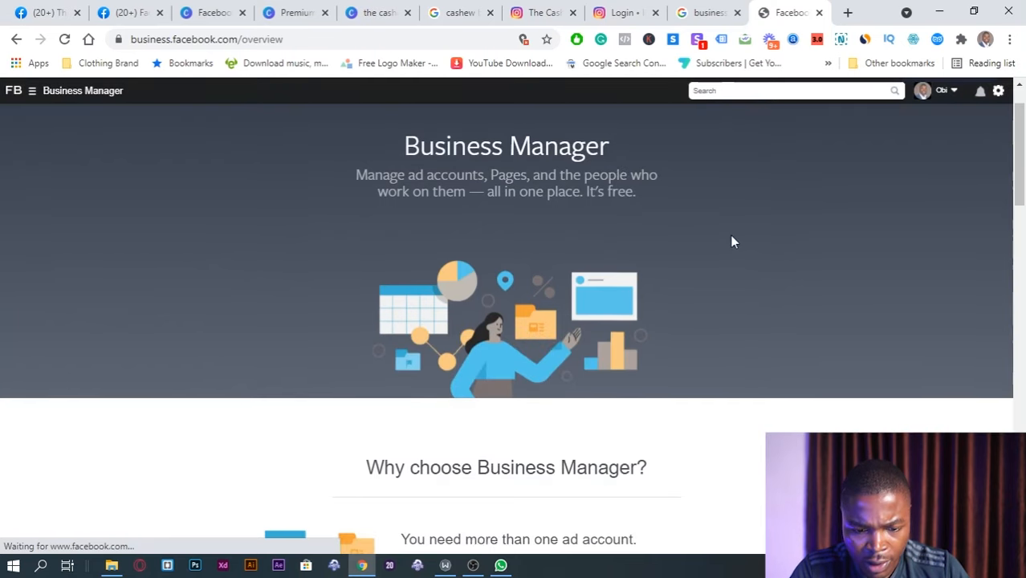
- Start creating a new Business Manager account and begin entering the business name
{"action": "scroll", "coordinate": [730, 241], "scroll_direction": "down", "scroll_amount": 7}
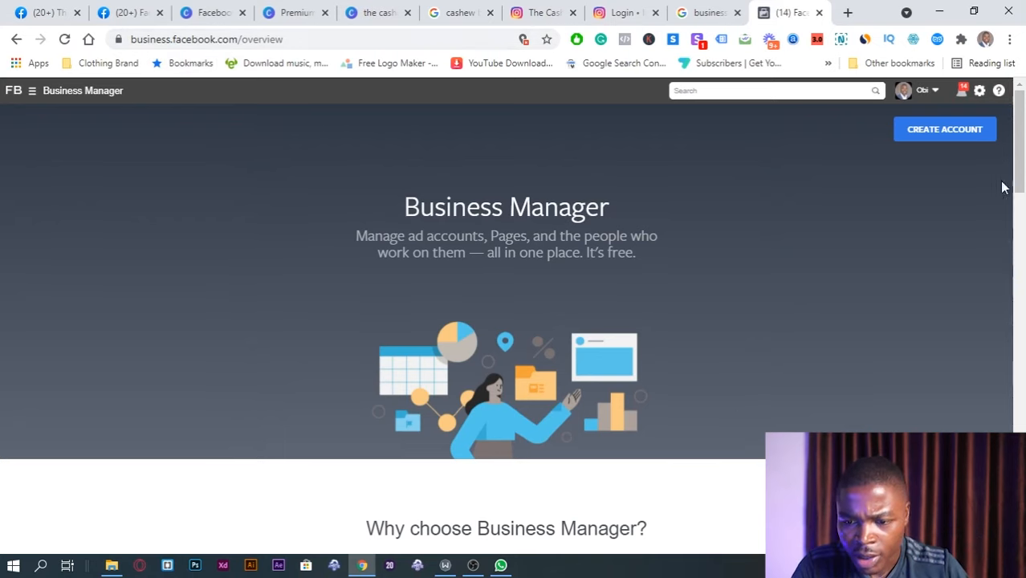
{"action": "left_click", "coordinate": [977, 135]}
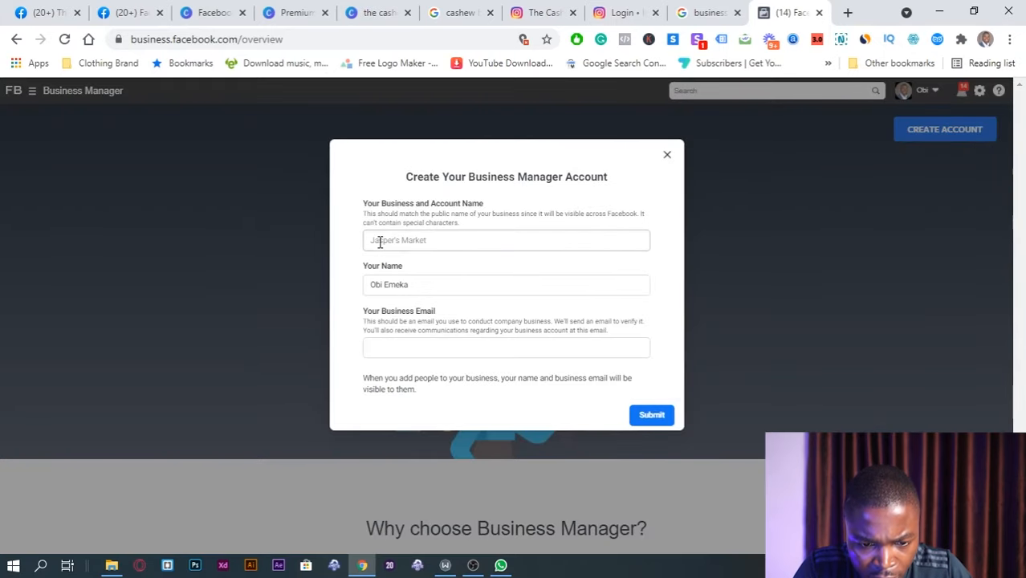
{"action": "left_click", "coordinate": [407, 240]}
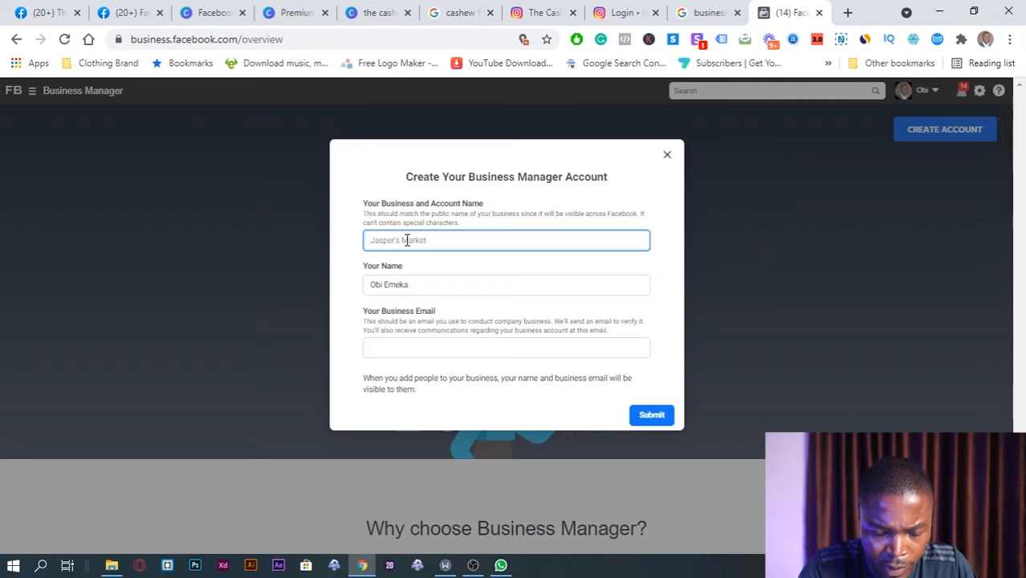
{"action": "type", "text": "The Cashew Company"}
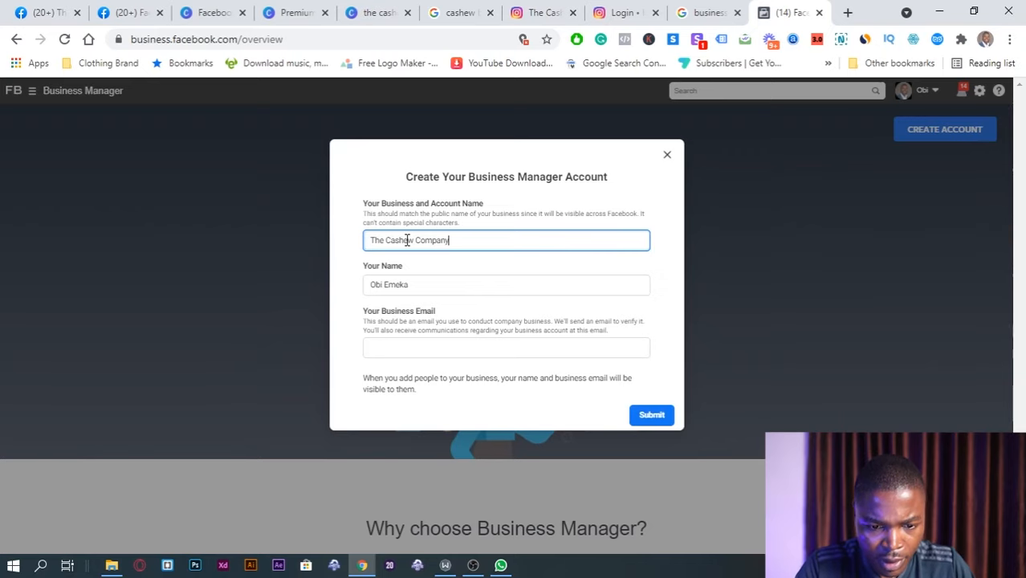
- Fill the business email field from a saved email suggestion
{"action": "left_click", "coordinate": [411, 349]}
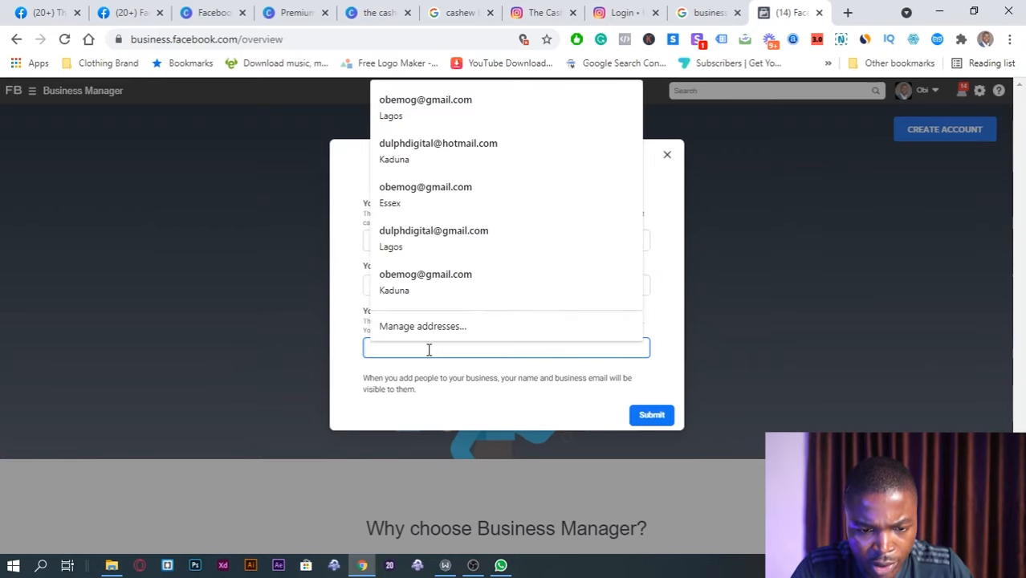
{"action": "left_click", "coordinate": [351, 340]}
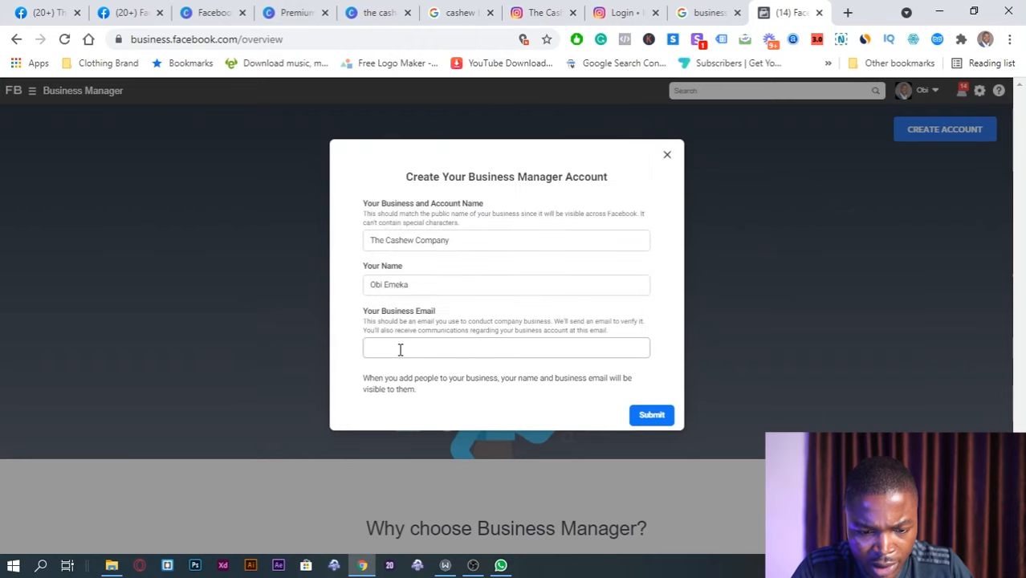
{"action": "left_click", "coordinate": [400, 349]}
{"action": "left_click", "coordinate": [350, 335]}
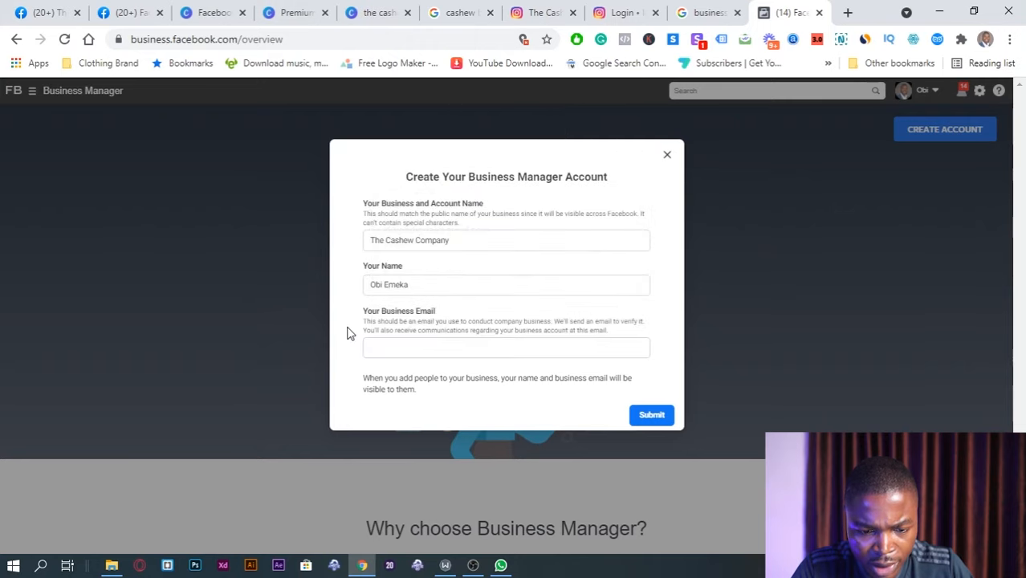
{"action": "left_click", "coordinate": [400, 346]}
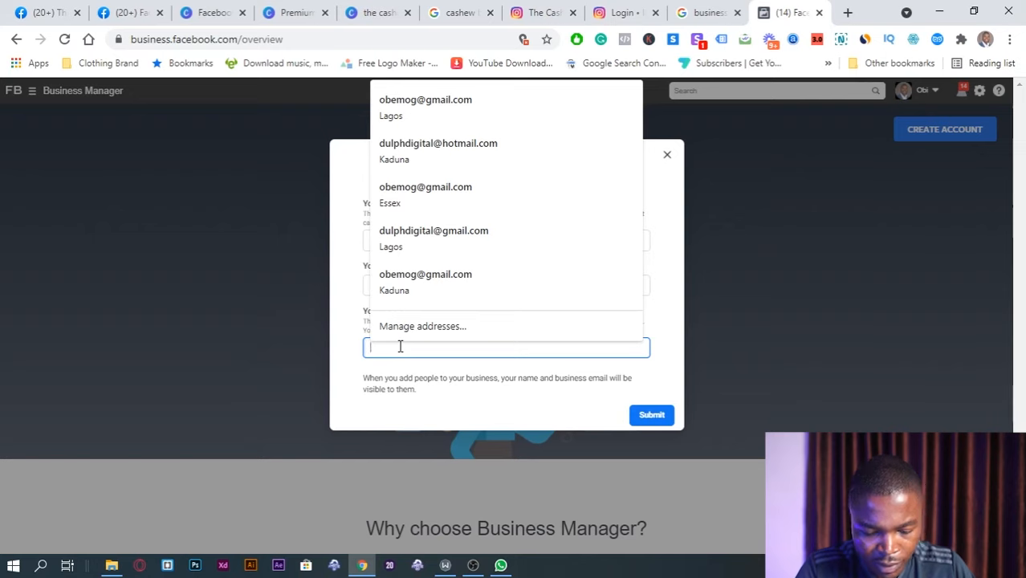
{"action": "type", "text": "ob"}
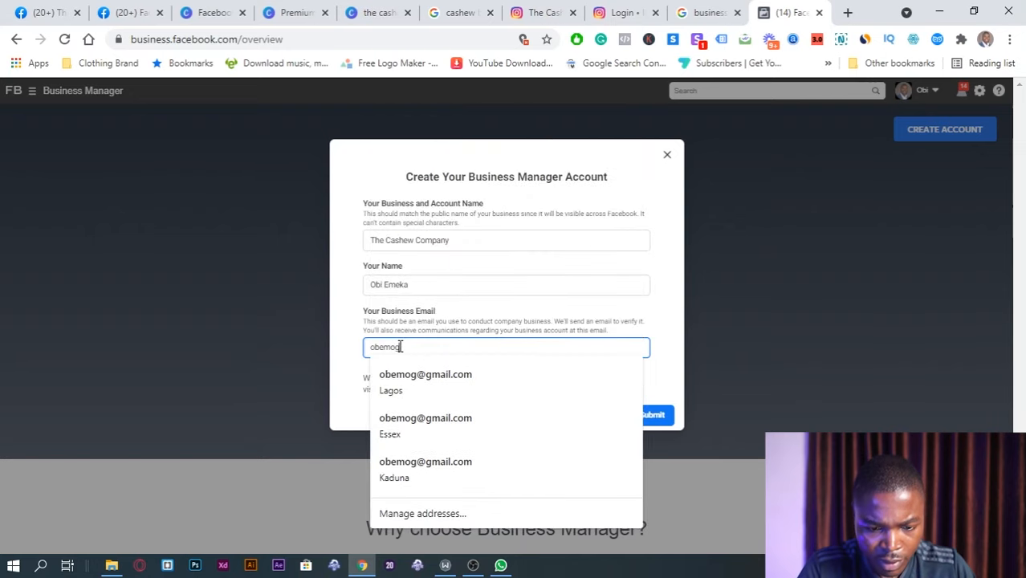
{"action": "type", "text": "emog"}
{"action": "left_click", "coordinate": [444, 379]}
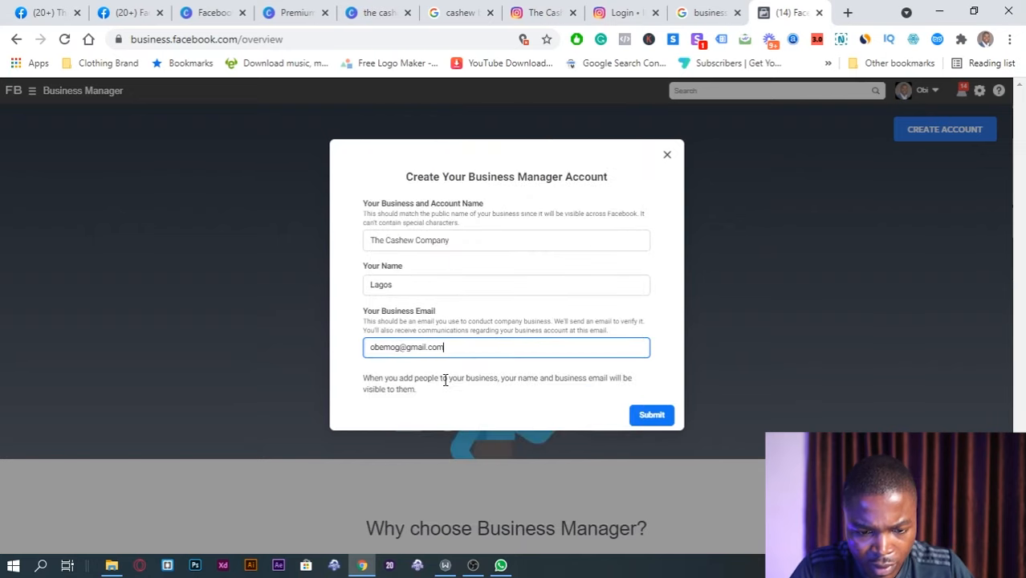
- Replace the autofilled Your Name with the user's full name, then close the refused form
{"action": "left_click", "coordinate": [409, 287]}
{"action": "key", "text": "BackSpace"}
{"action": "key", "text": "BackSpace"}
{"action": "key", "text": "BackSpace"}
{"action": "key", "text": "BackSpace"}
{"action": "key", "text": "BackSpace"}
{"action": "type", "text": "O"}
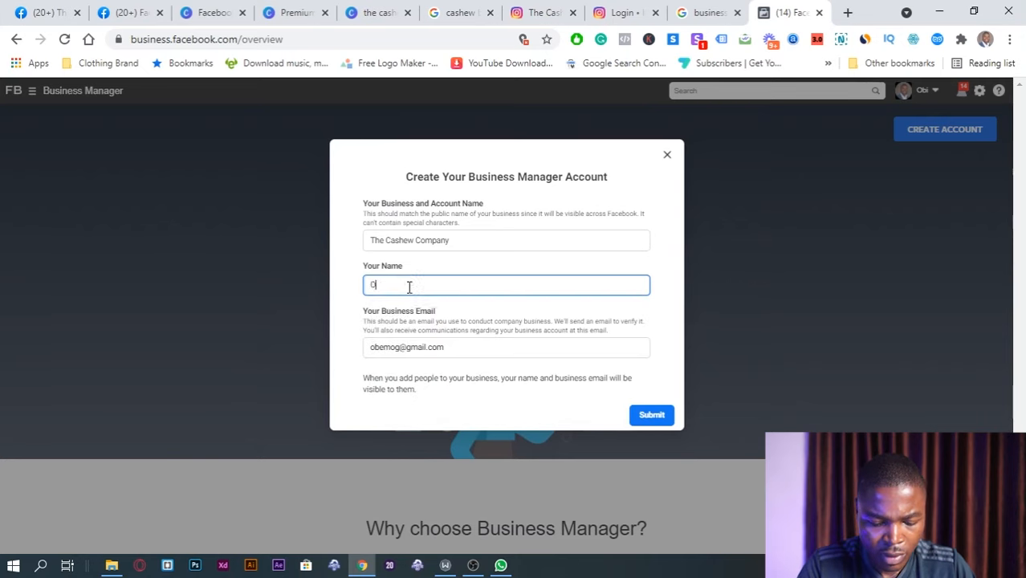
{"action": "type", "text": "bi Emeka"}
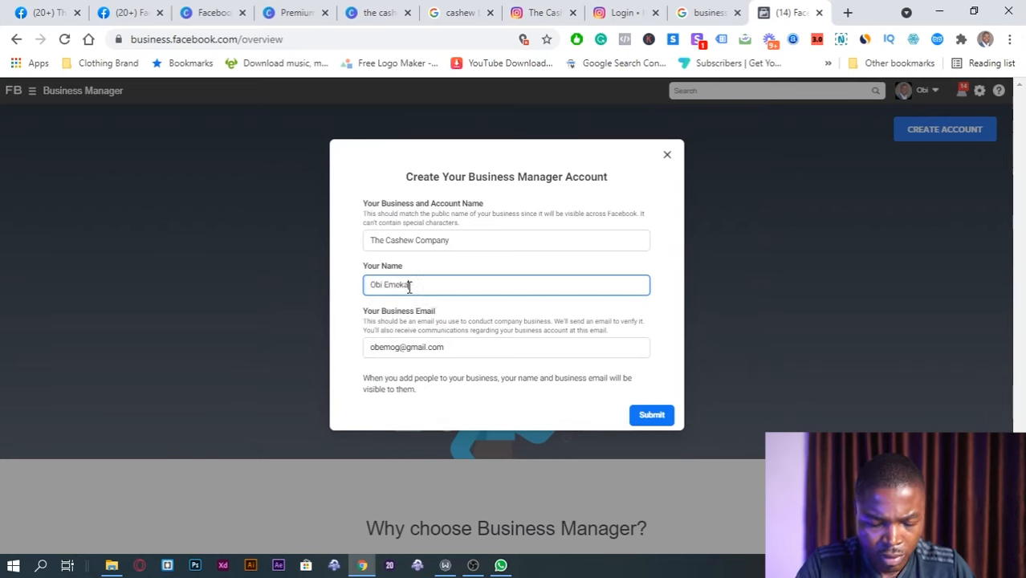
{"action": "left_click", "coordinate": [668, 328]}
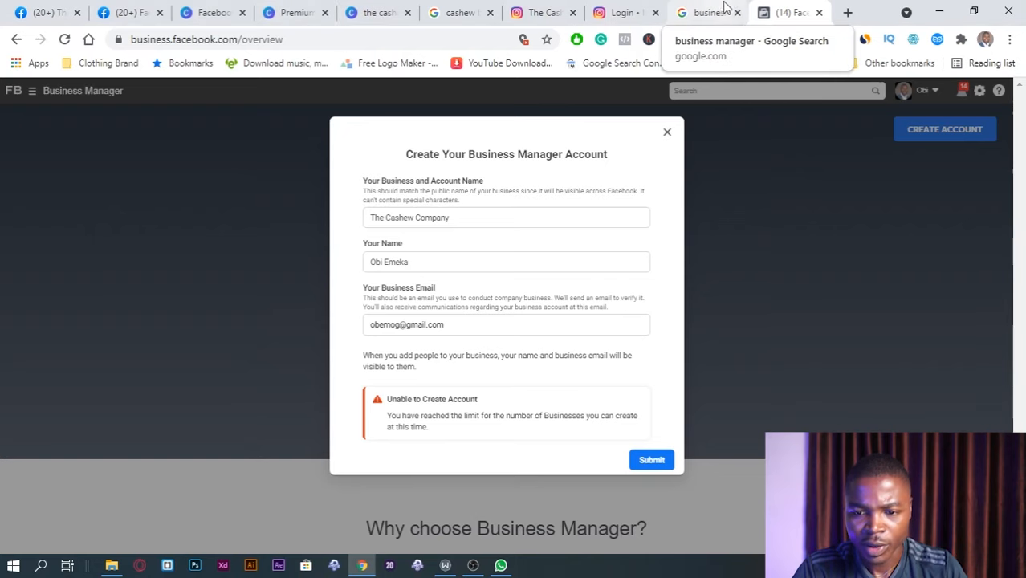
{"action": "left_click", "coordinate": [690, 152]}
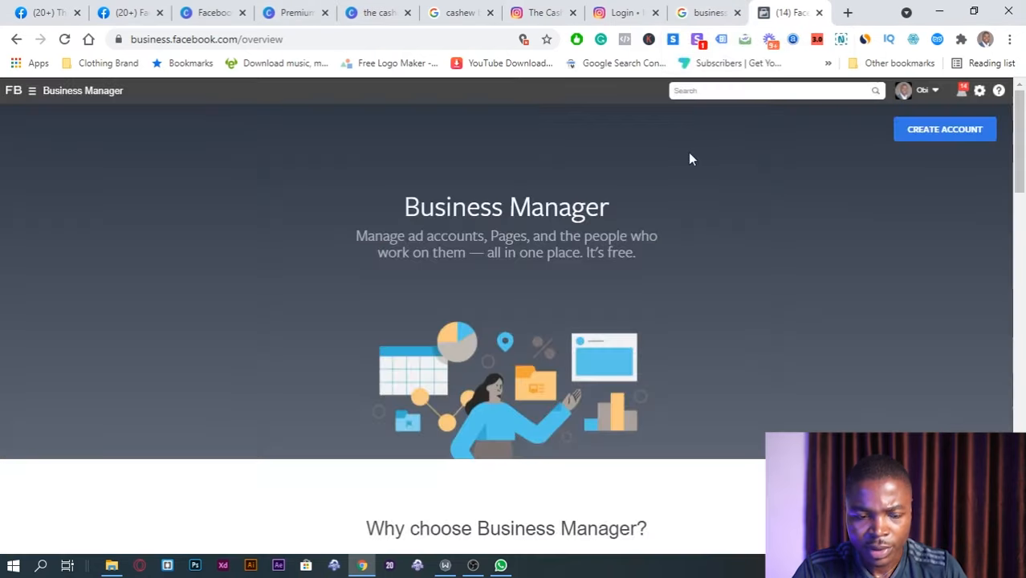
- Open and close the Business Manager tools menu
{"action": "left_click", "coordinate": [39, 91]}
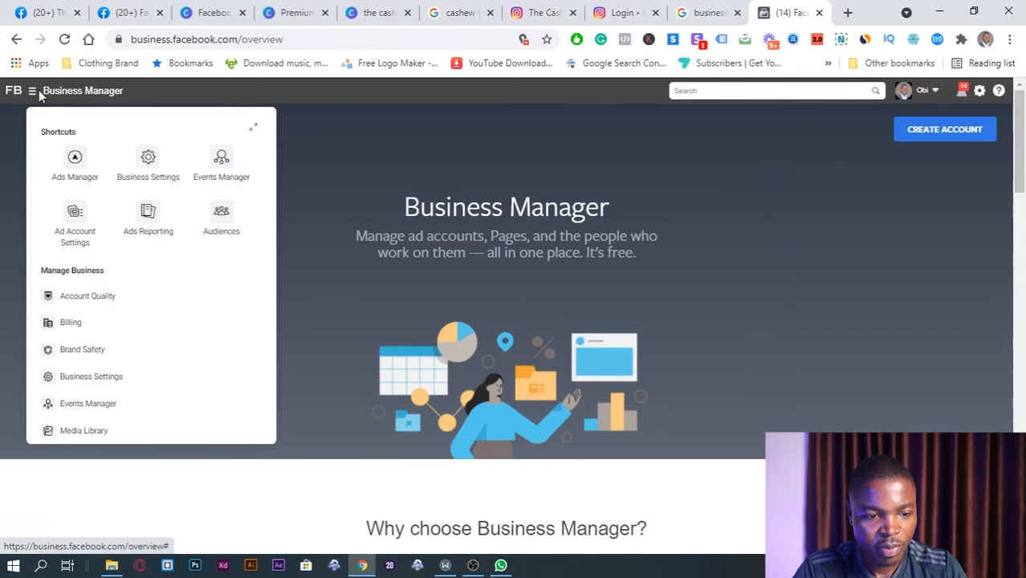
{"action": "left_click", "coordinate": [31, 92]}
{"action": "left_click", "coordinate": [31, 92]}
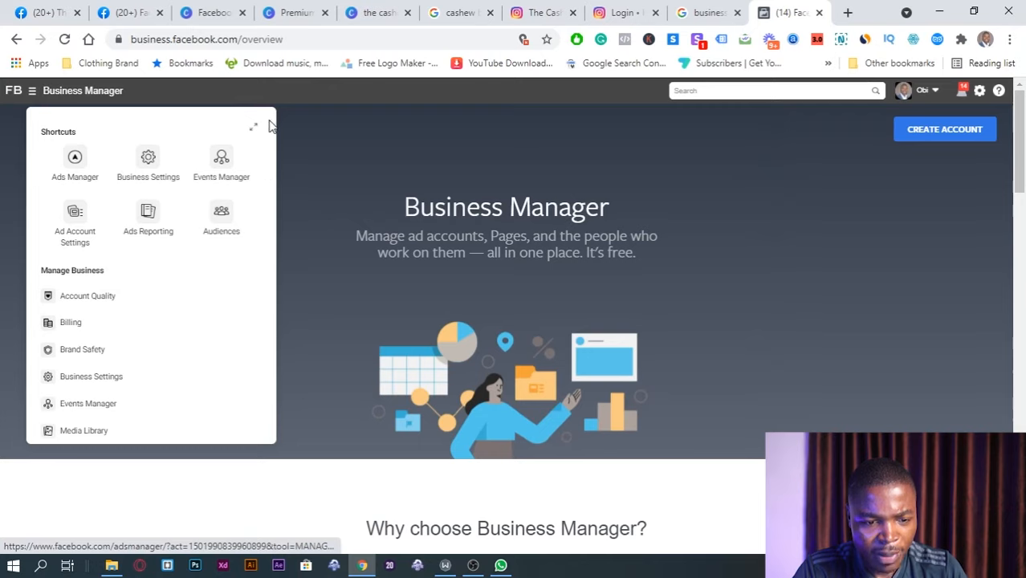
{"action": "left_click", "coordinate": [421, 143]}
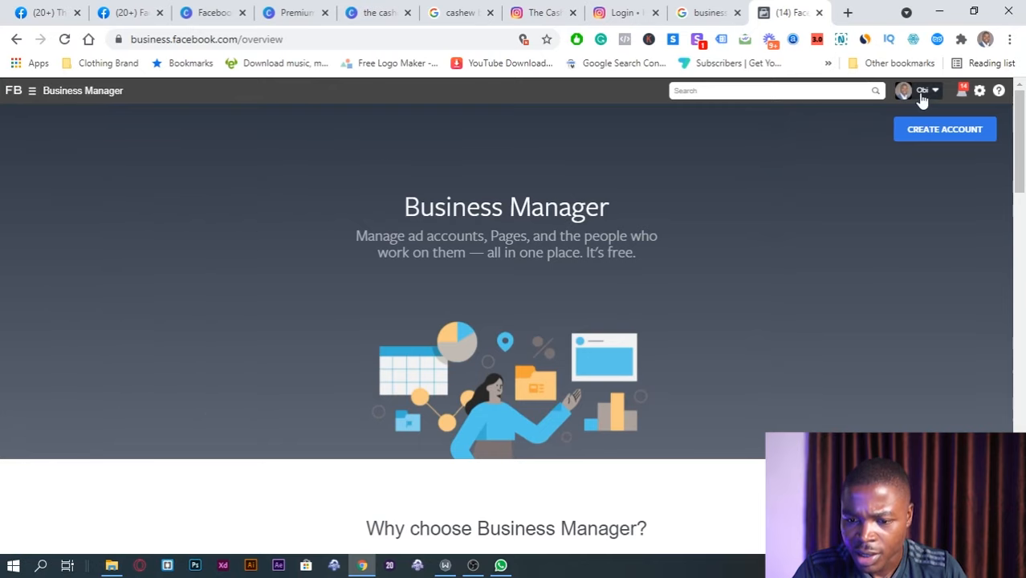
- Switch to the My Enterprises business from the profile dropdown's business list
{"action": "left_click", "coordinate": [922, 93]}
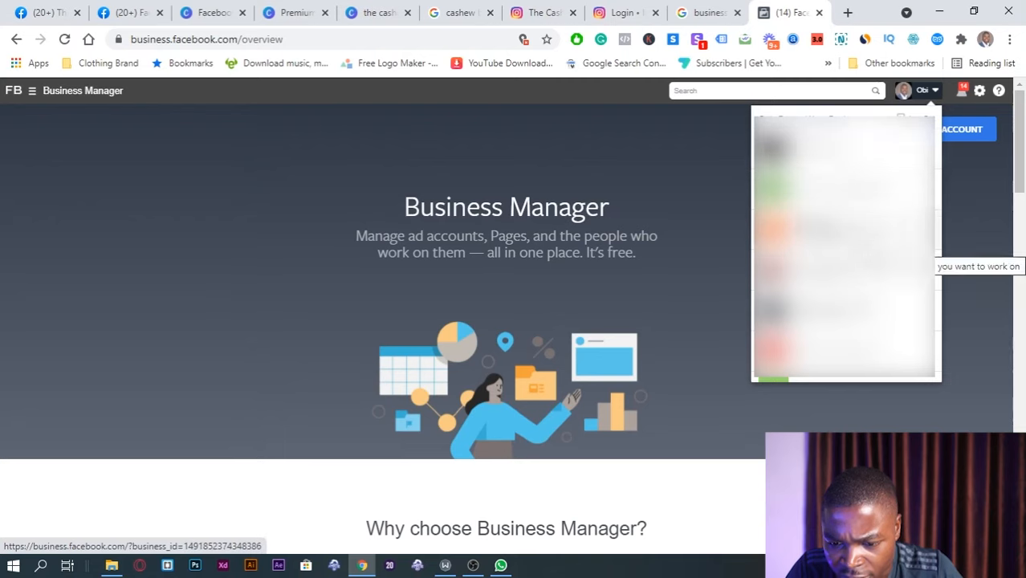
{"action": "scroll", "coordinate": [844, 241], "scroll_direction": "down", "scroll_amount": 2}
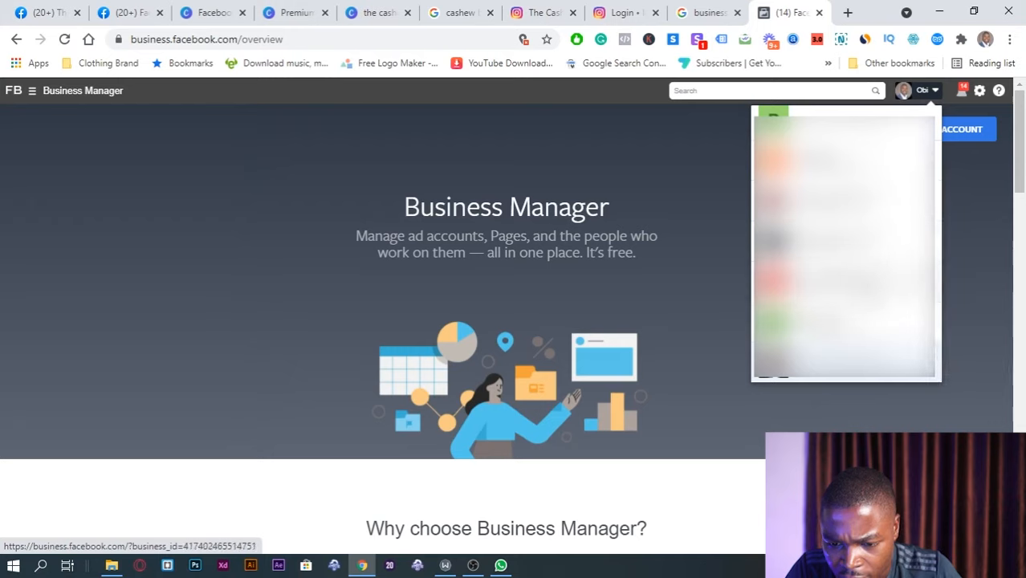
{"action": "scroll", "coordinate": [843, 241], "scroll_direction": "down", "scroll_amount": 2}
{"action": "scroll", "coordinate": [843, 241], "scroll_direction": "up", "scroll_amount": 2}
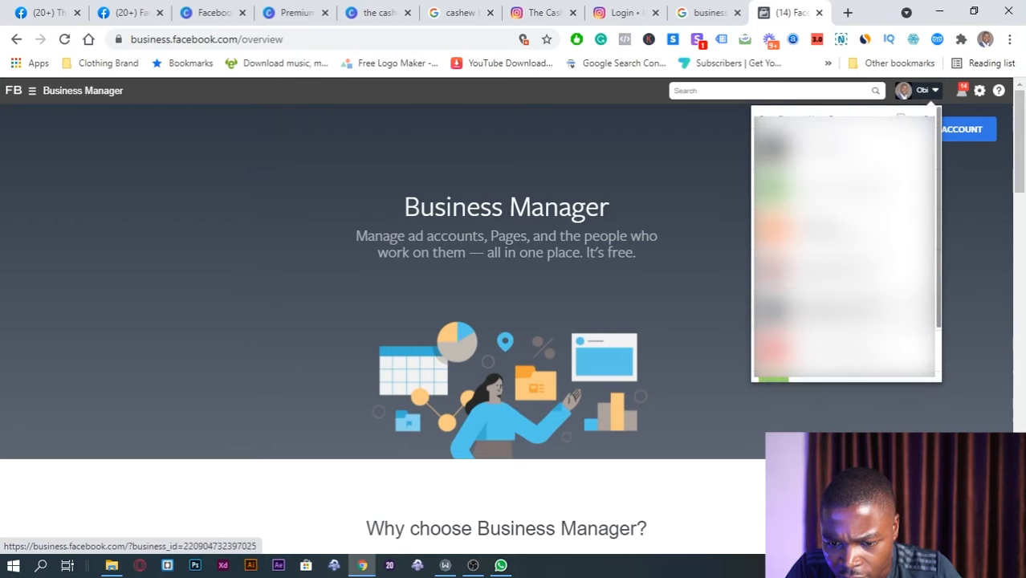
{"action": "left_click", "coordinate": [814, 318]}
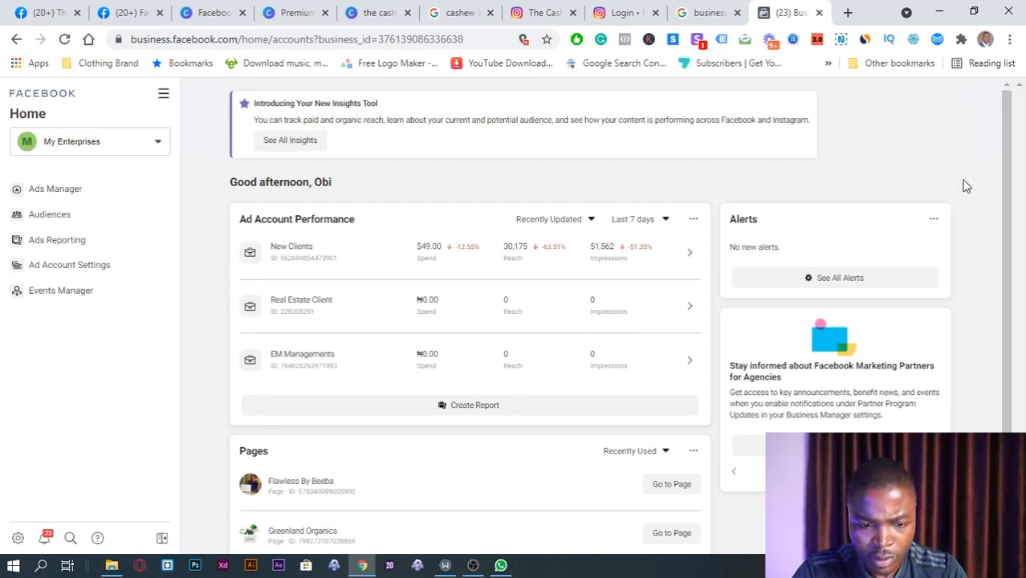
- Scroll to the Pages card and open See All in Business Settings
{"action": "scroll", "coordinate": [967, 186], "scroll_direction": "down", "scroll_amount": 3}
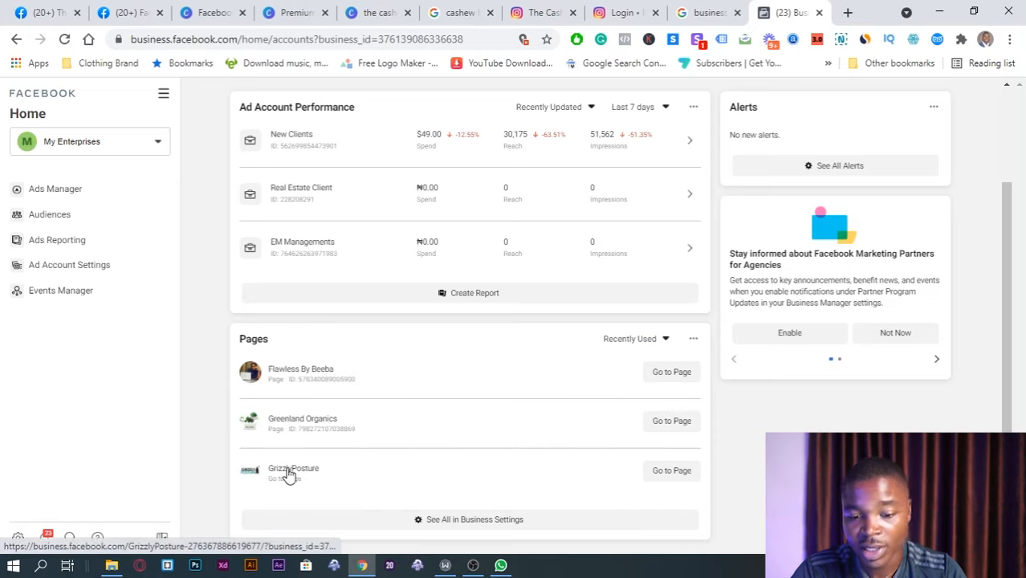
{"action": "scroll", "coordinate": [444, 391], "scroll_direction": "up", "scroll_amount": 2}
{"action": "scroll", "coordinate": [482, 418], "scroll_direction": "down", "scroll_amount": 2}
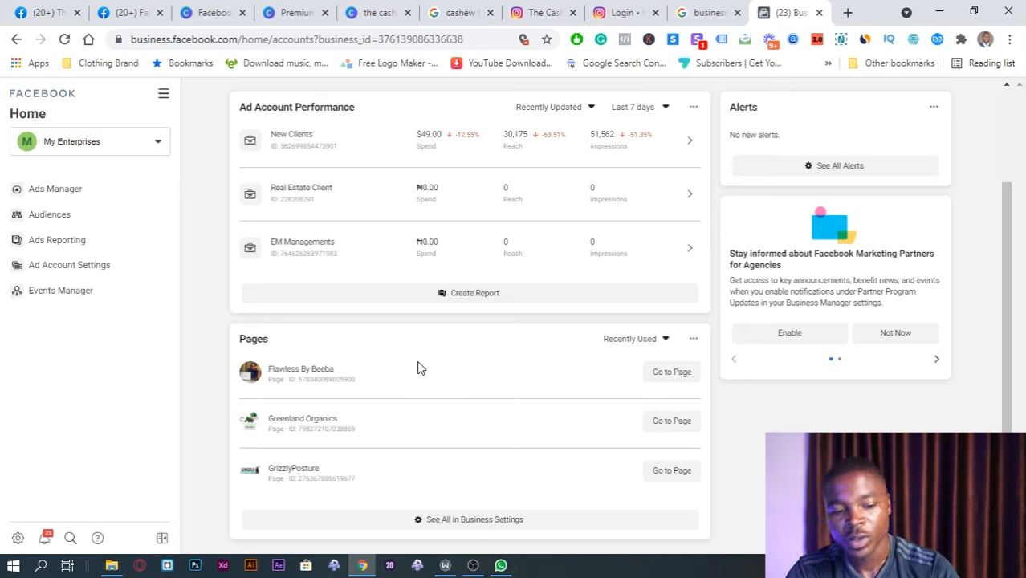
{"action": "left_click", "coordinate": [470, 520]}
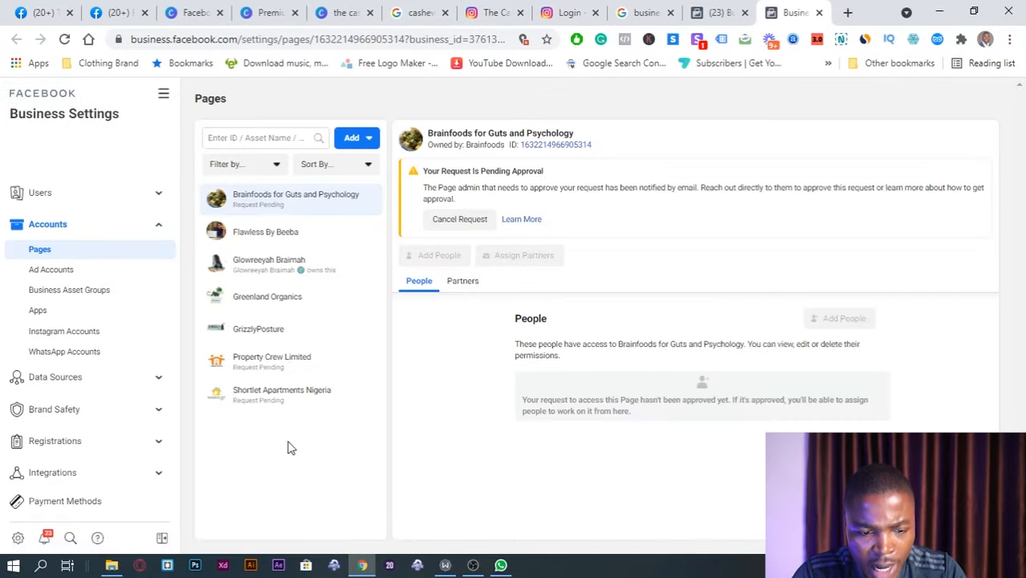
- Add The cashew company as an owned Page via Add a Page and dismiss the confirmation
{"action": "left_click", "coordinate": [354, 141]}
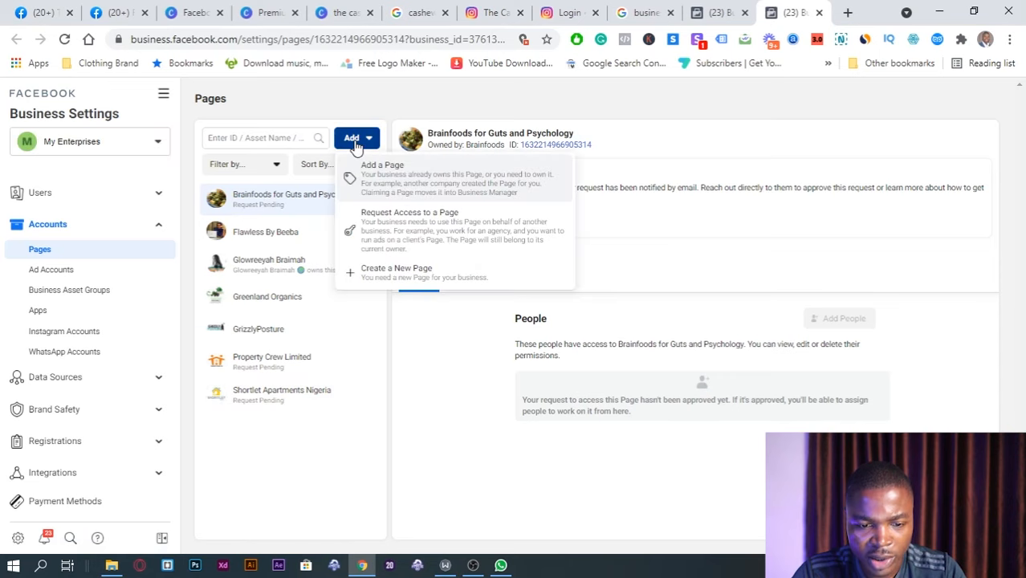
{"action": "left_click", "coordinate": [399, 178]}
{"action": "left_click", "coordinate": [387, 283]}
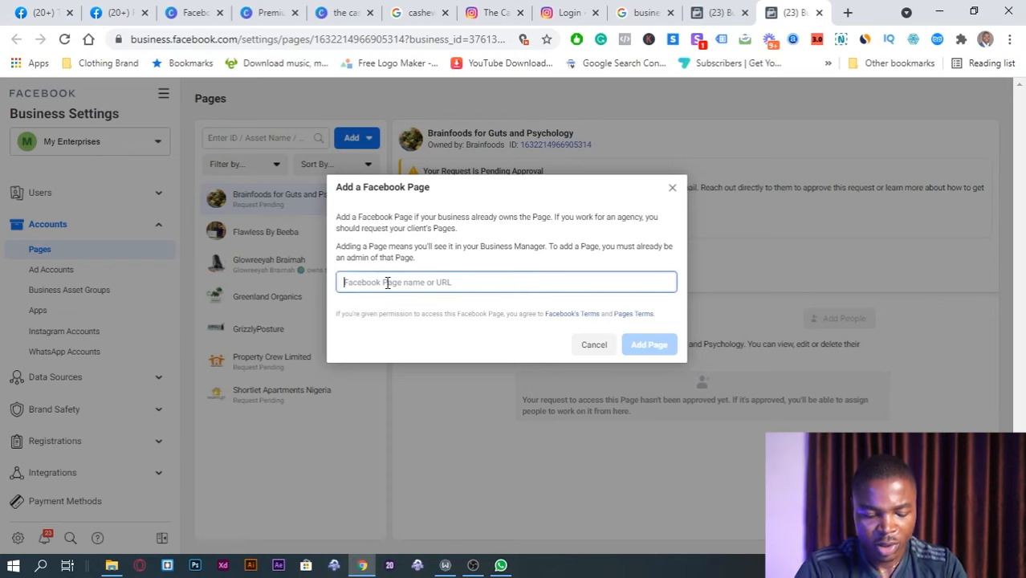
{"action": "type", "text": "the"}
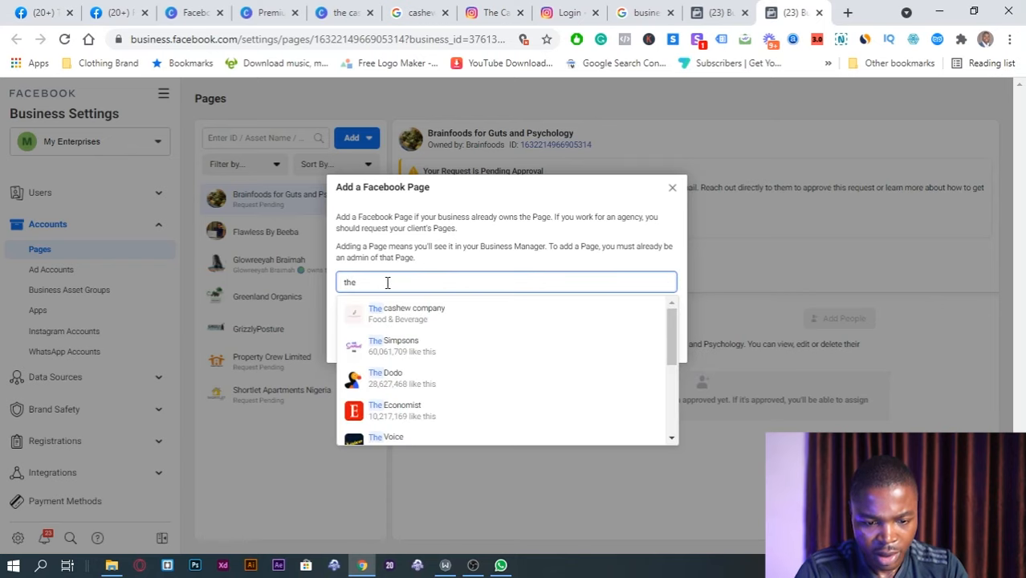
{"action": "left_click", "coordinate": [445, 312]}
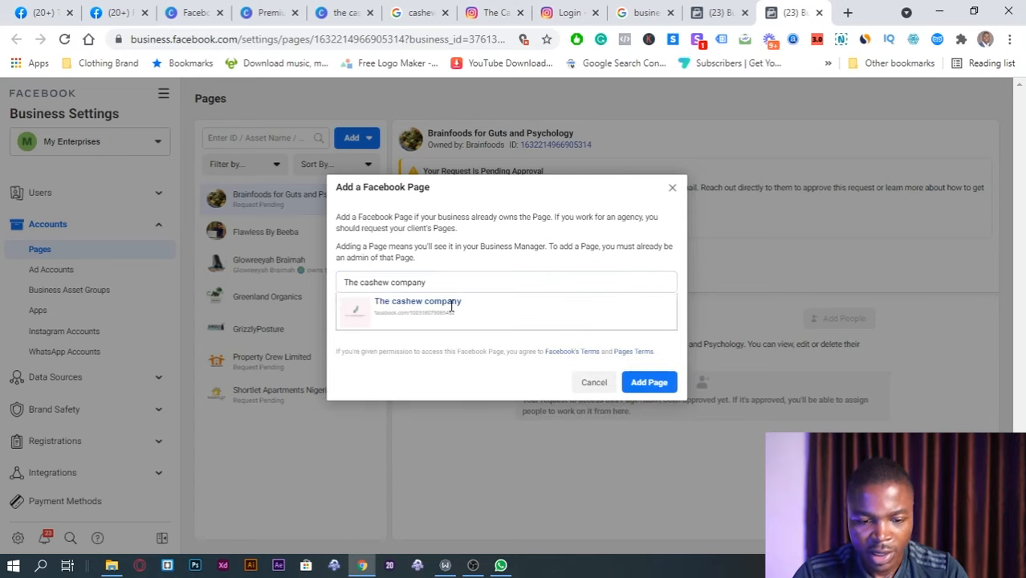
{"action": "left_click", "coordinate": [655, 385]}
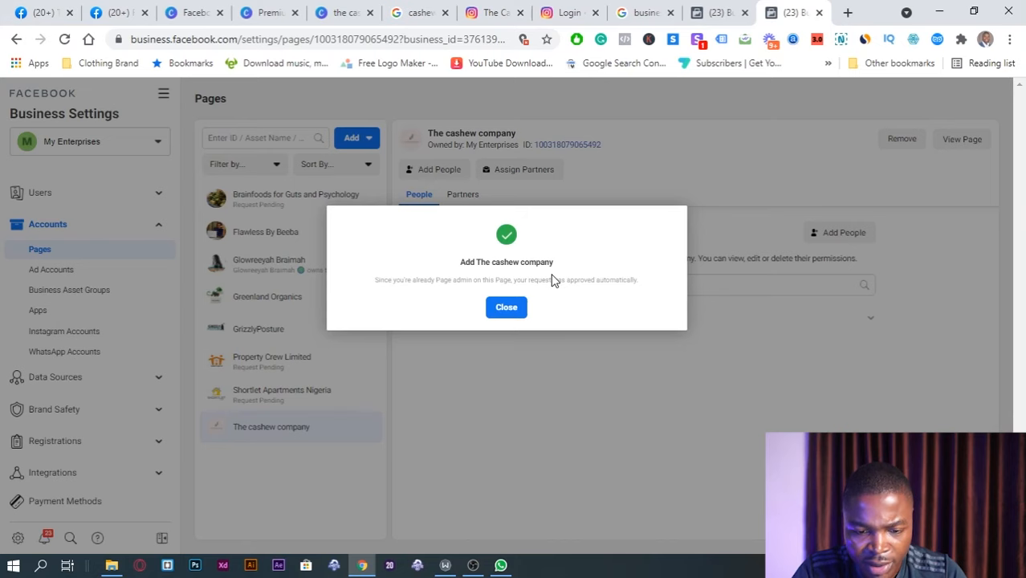
{"action": "left_click", "coordinate": [503, 306]}
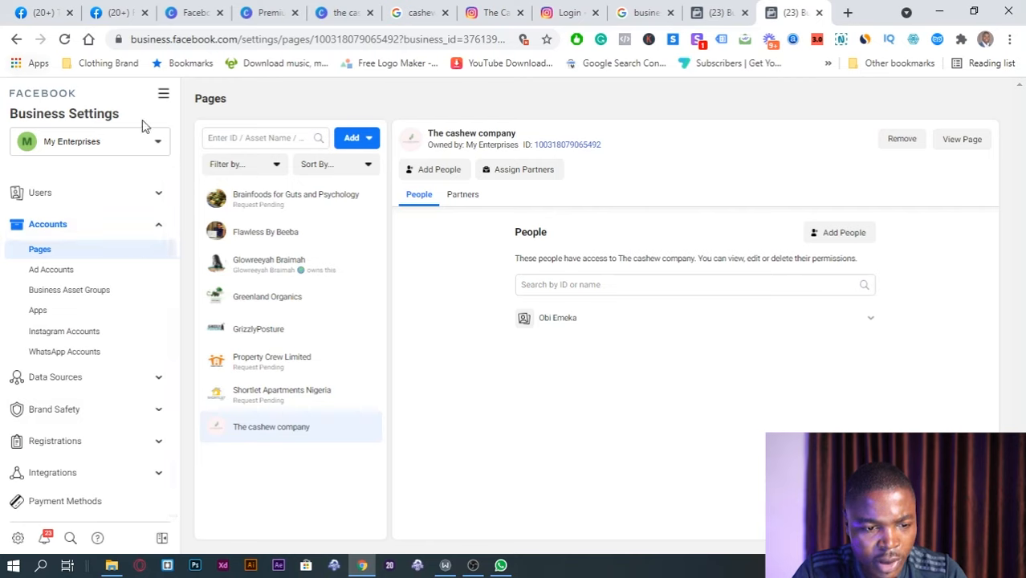
- Leave Business Settings and return to the Business Home dashboard tab
{"action": "left_click", "coordinate": [163, 96]}
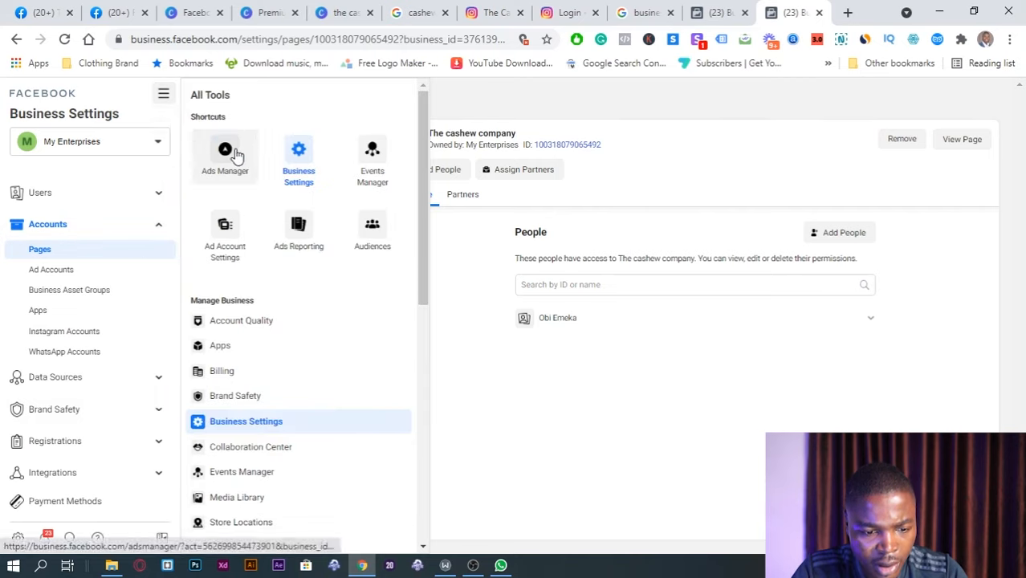
{"action": "left_click", "coordinate": [16, 39]}
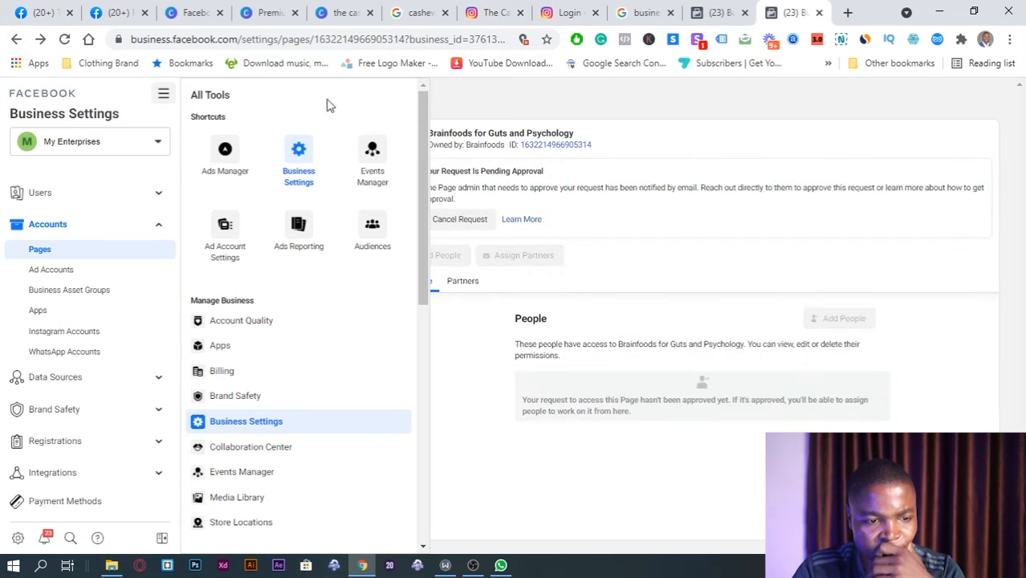
{"action": "left_click", "coordinate": [16, 40]}
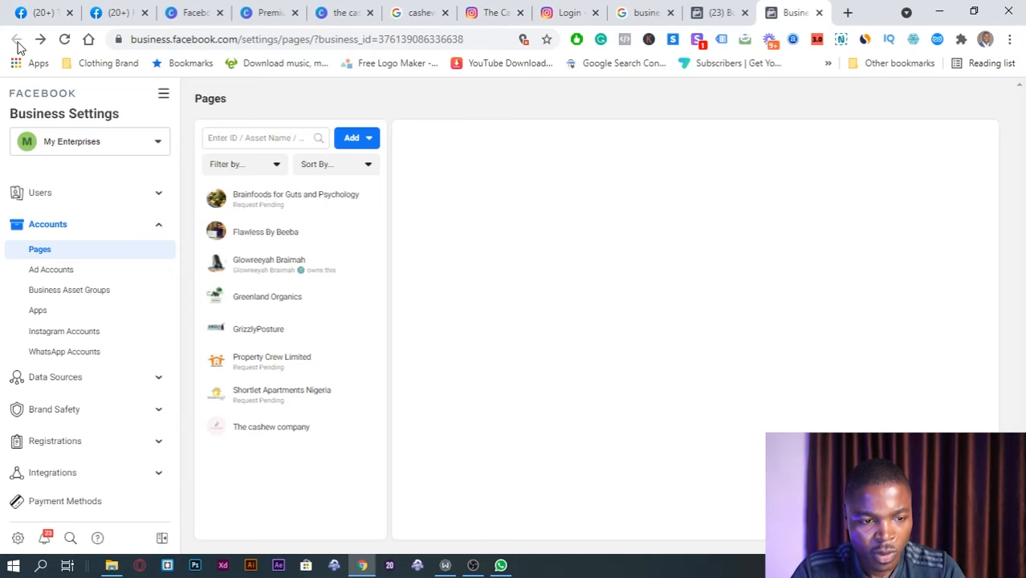
{"action": "scroll", "coordinate": [94, 437], "scroll_direction": "down", "scroll_amount": 2}
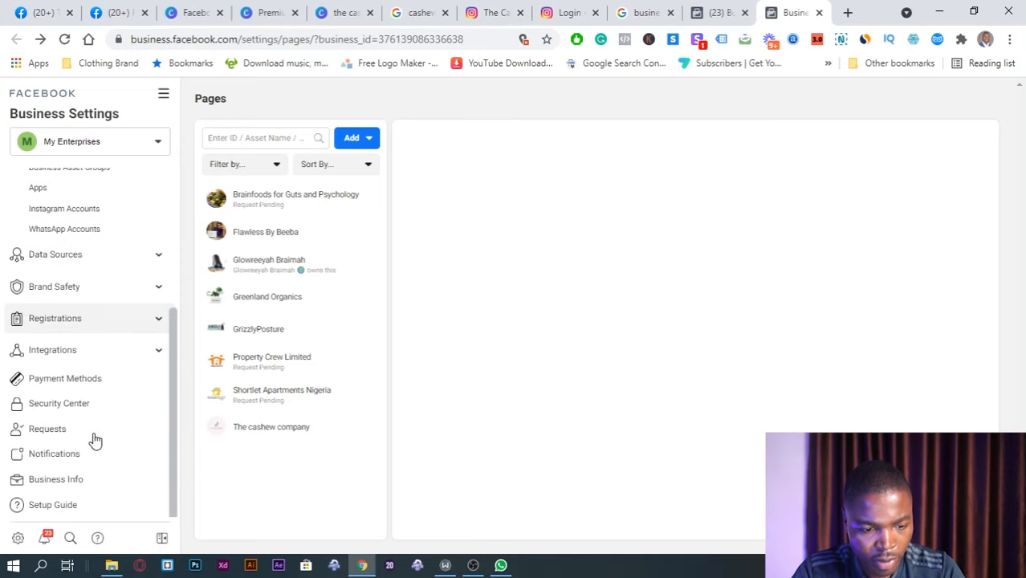
{"action": "scroll", "coordinate": [94, 440], "scroll_direction": "up", "scroll_amount": 2}
{"action": "left_click", "coordinate": [718, 12]}
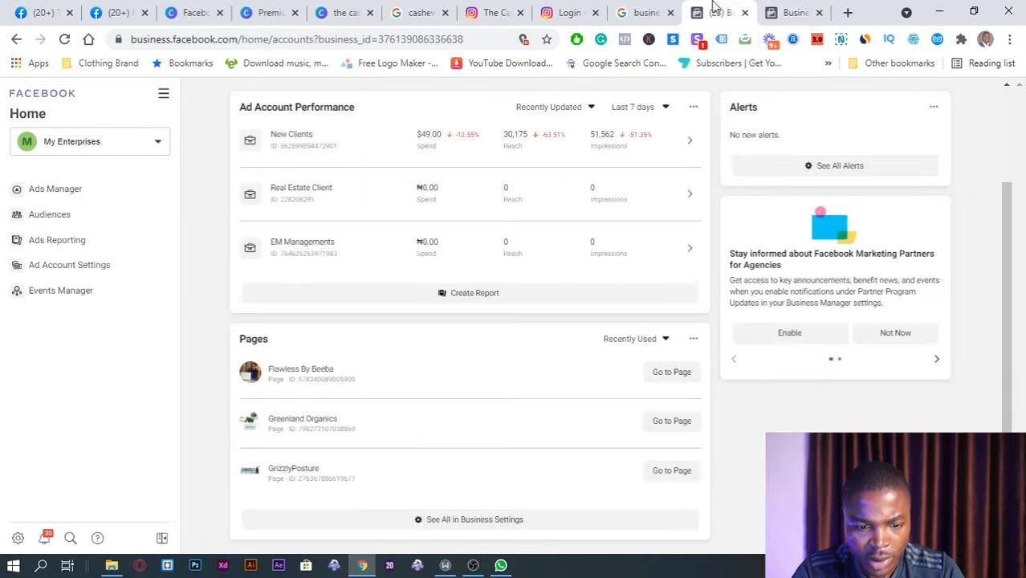
{"action": "scroll", "coordinate": [438, 360], "scroll_direction": "up", "scroll_amount": 2}
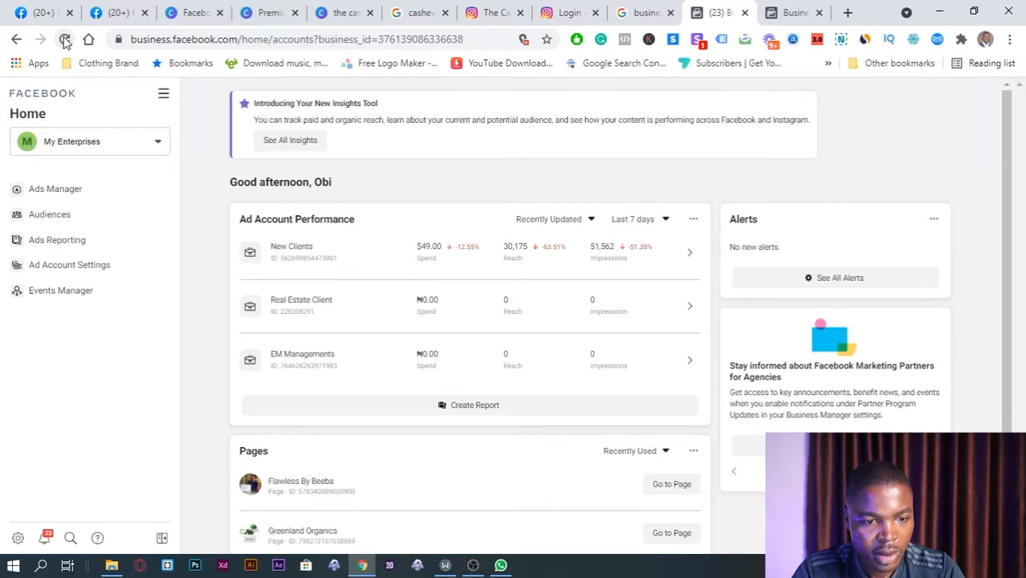
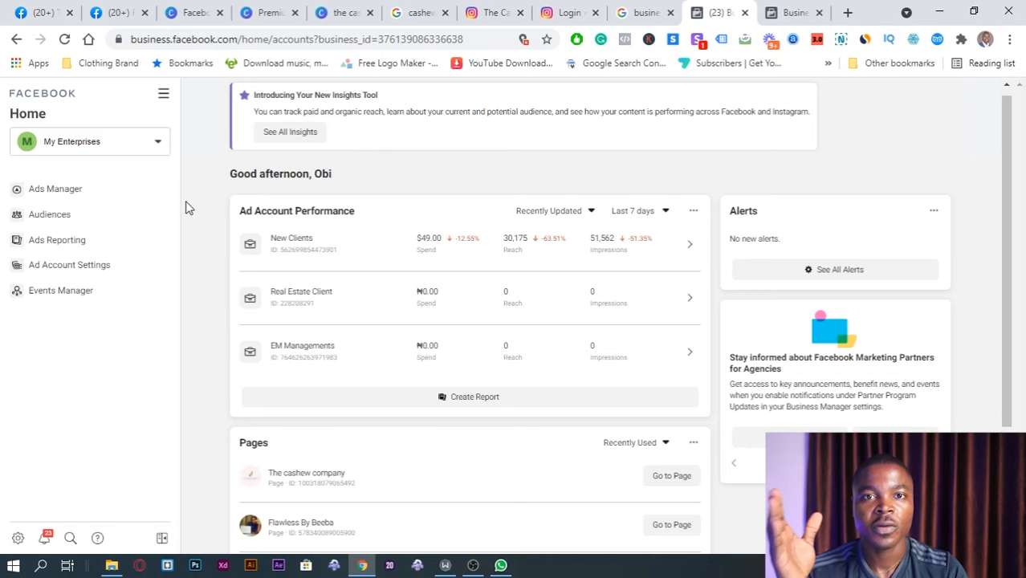
- Return to the Business Settings tab showing the Pages list
{"action": "scroll", "coordinate": [186, 207], "scroll_direction": "up", "scroll_amount": 1}
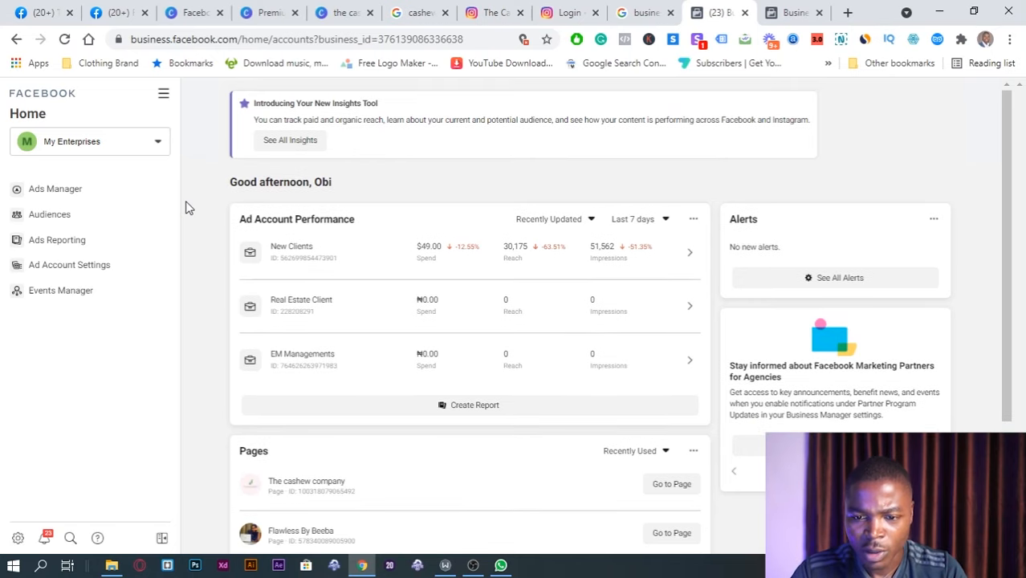
{"action": "left_click", "coordinate": [807, 11]}
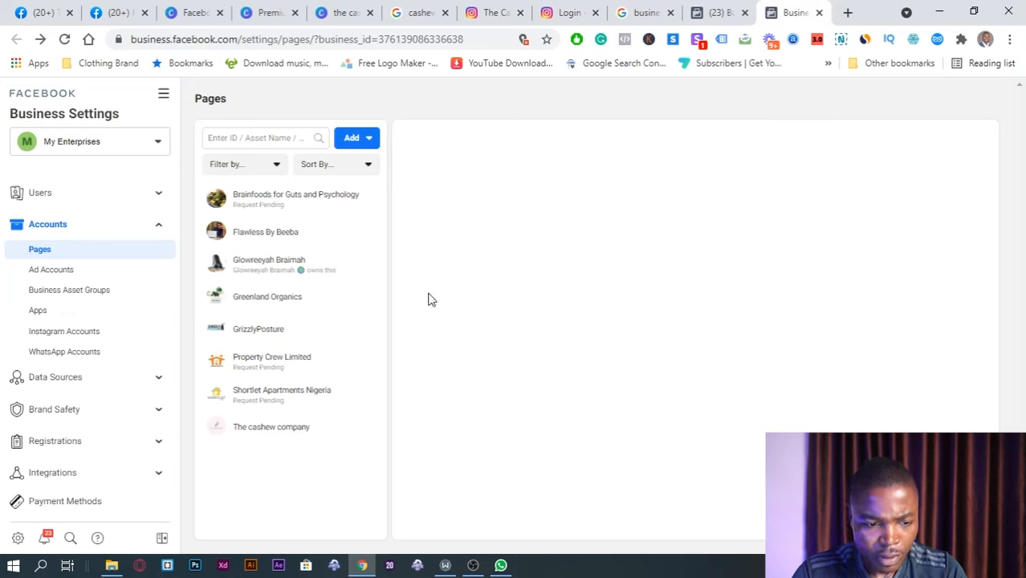
- Open Ad Accounts under the Accounts section and bring up the Add options
{"action": "left_click", "coordinate": [159, 230]}
{"action": "left_click", "coordinate": [121, 232]}
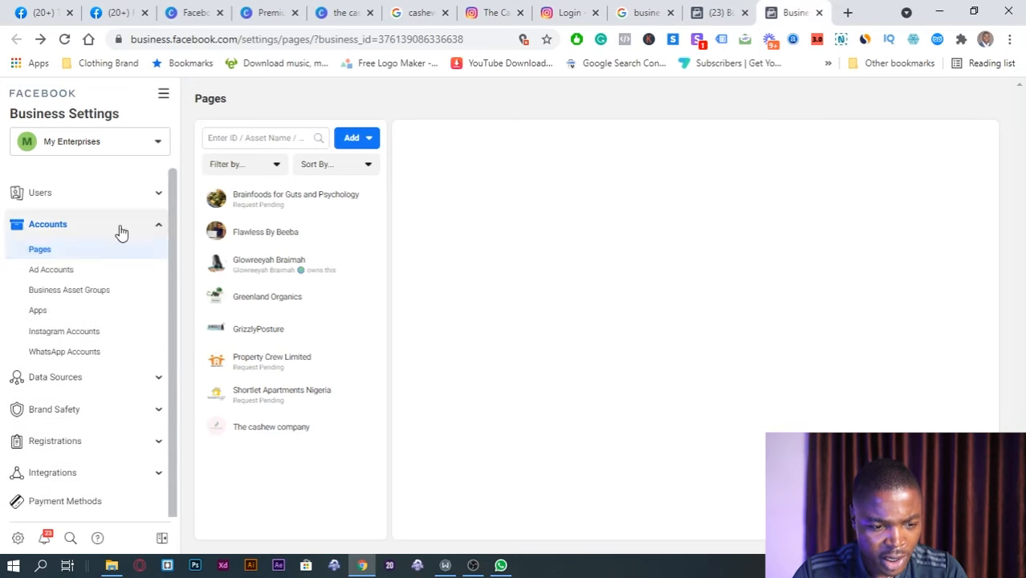
{"action": "left_click", "coordinate": [70, 272]}
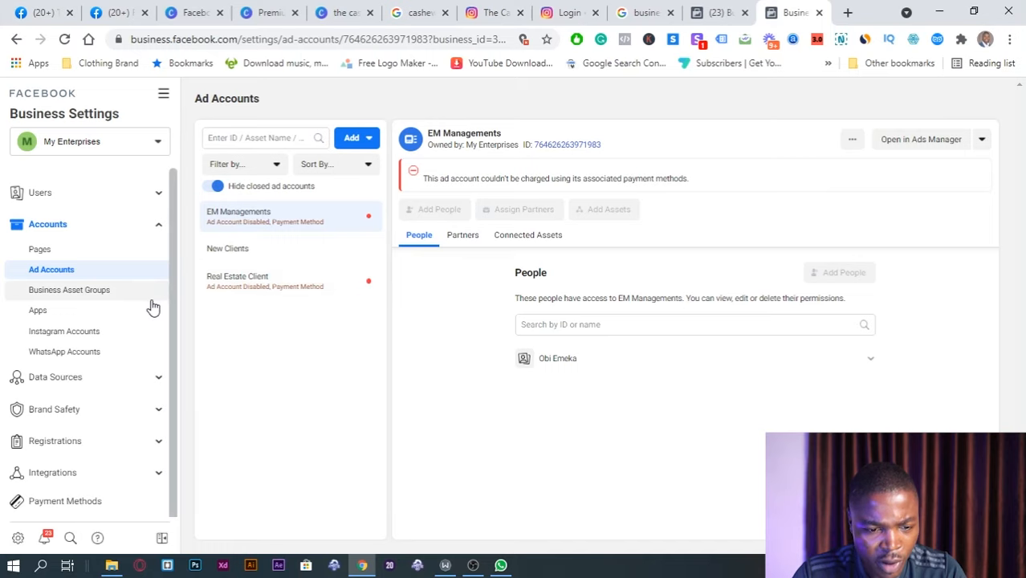
{"action": "left_click", "coordinate": [350, 141]}
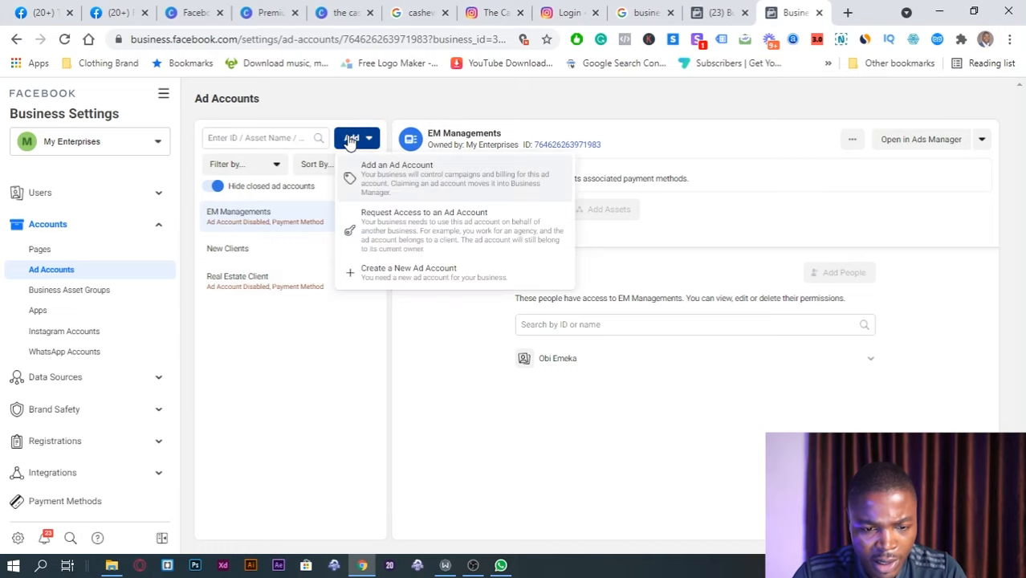
- Choose Create a New Ad Account and set its currency to US Dollars
{"action": "left_click", "coordinate": [415, 279]}
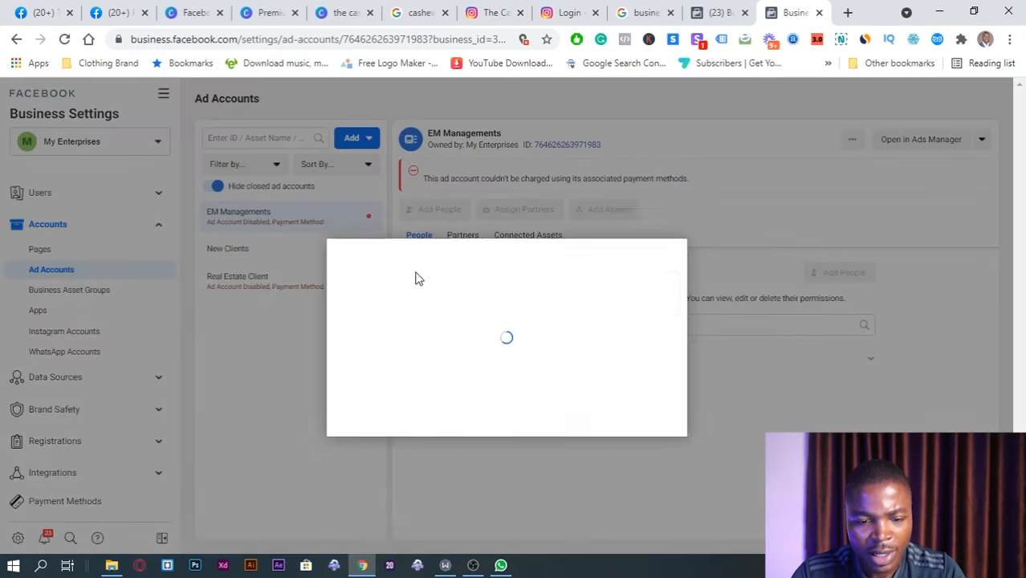
{"action": "left_click", "coordinate": [469, 342]}
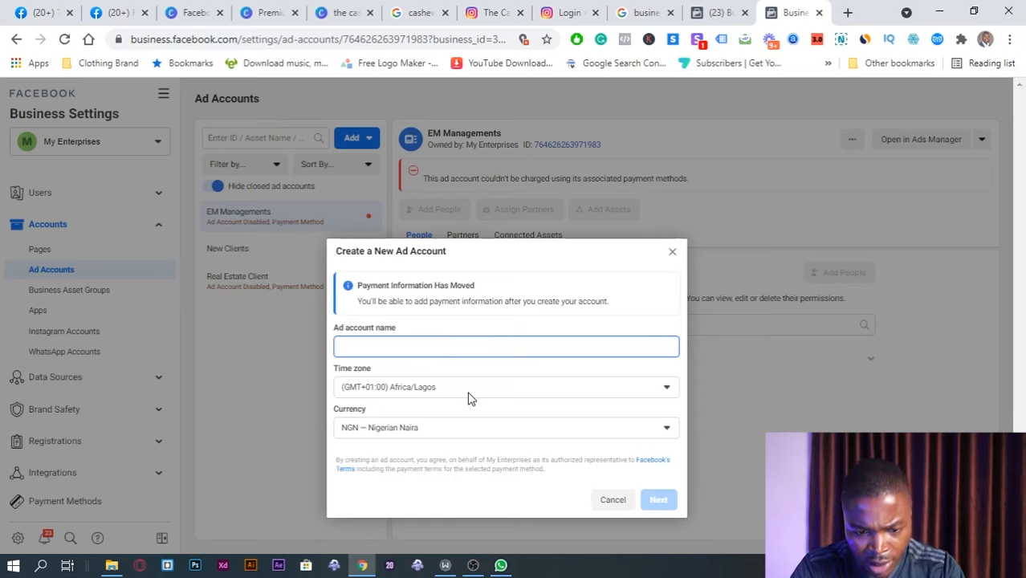
{"action": "left_click", "coordinate": [493, 433]}
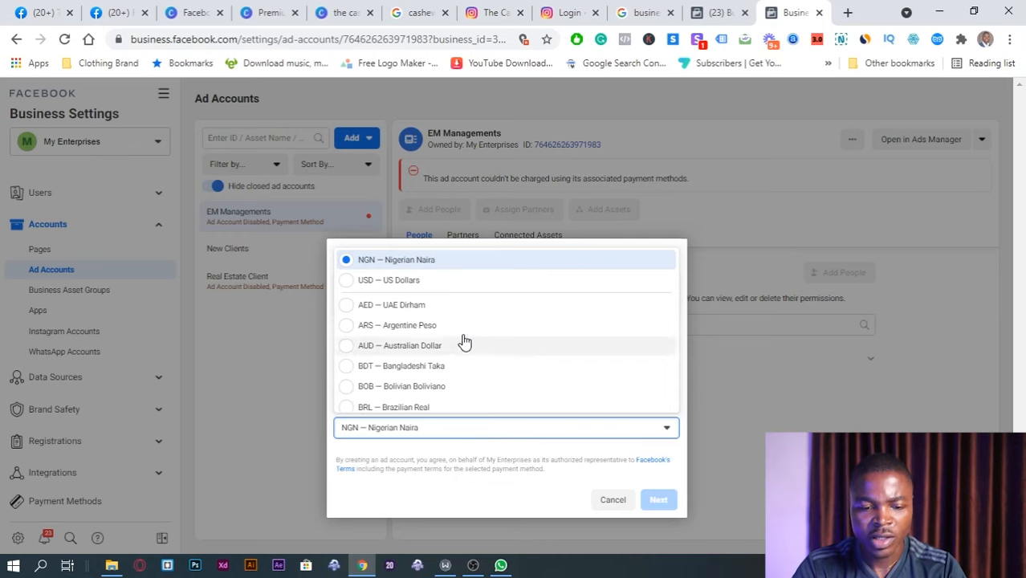
{"action": "left_click", "coordinate": [456, 281]}
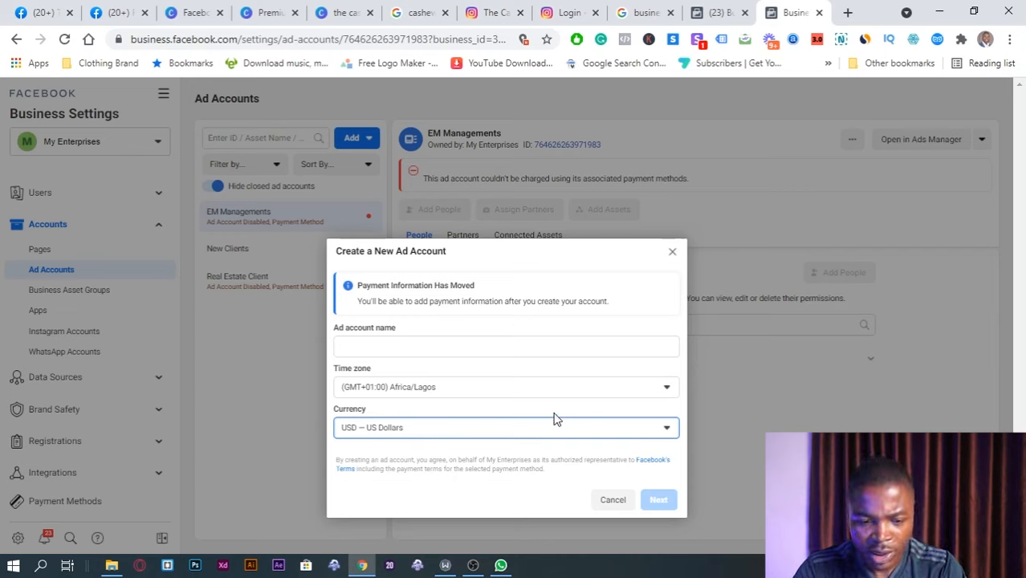
- Name the ad account 'Cashew Company' and continue to the next step
{"action": "left_click", "coordinate": [380, 350]}
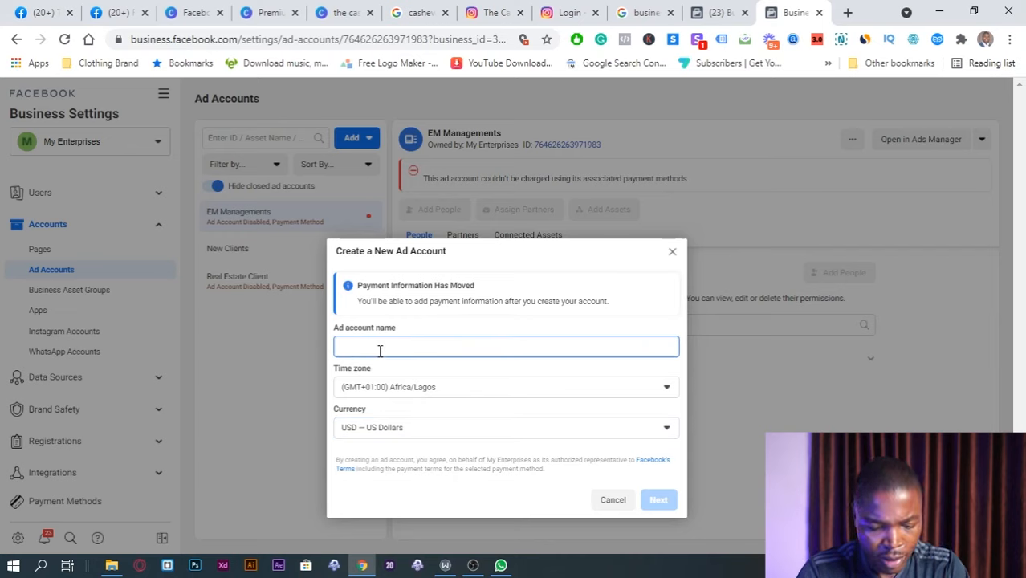
{"action": "type", "text": "the"}
{"action": "key", "text": "BackSpace"}
{"action": "key", "text": "BackSpace"}
{"action": "key", "text": "BackSpace"}
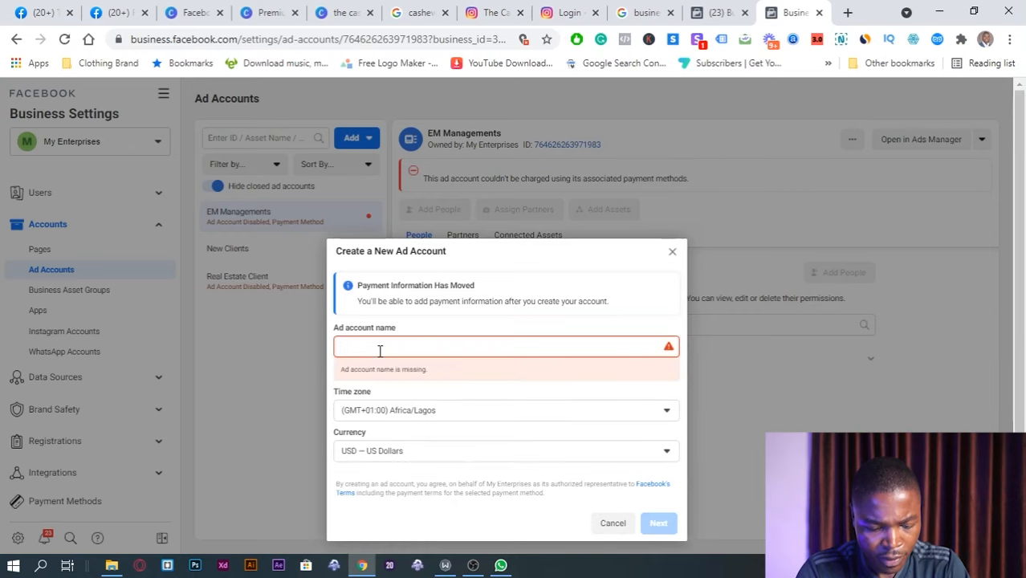
{"action": "type", "text": "Cashew "}
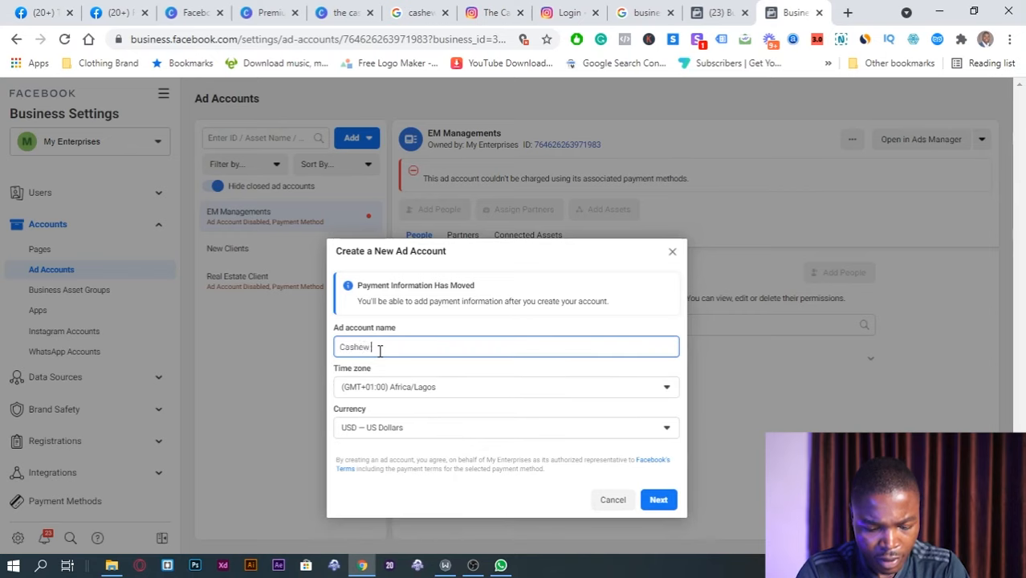
{"action": "type", "text": "Company"}
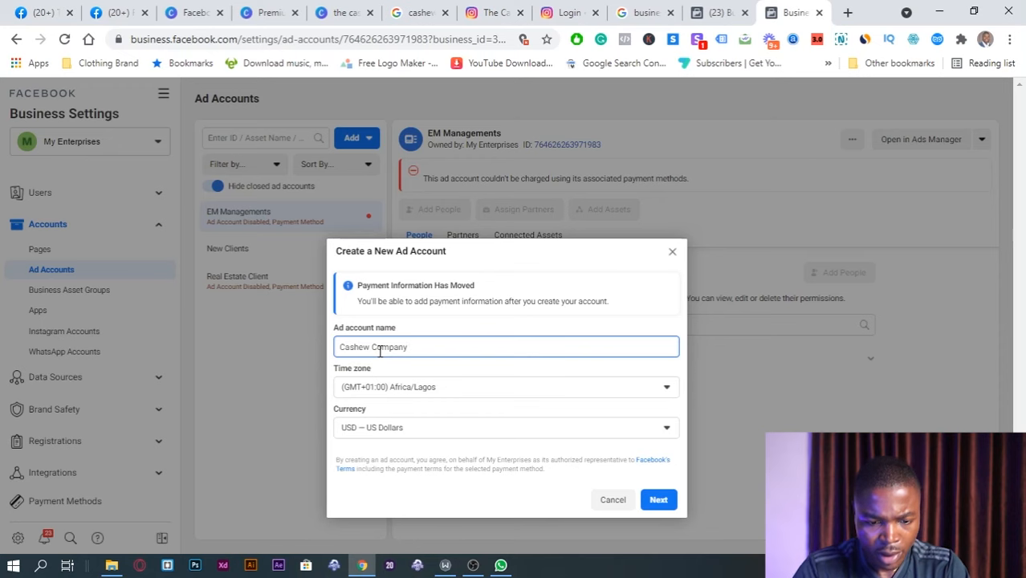
{"action": "left_click", "coordinate": [660, 503]}
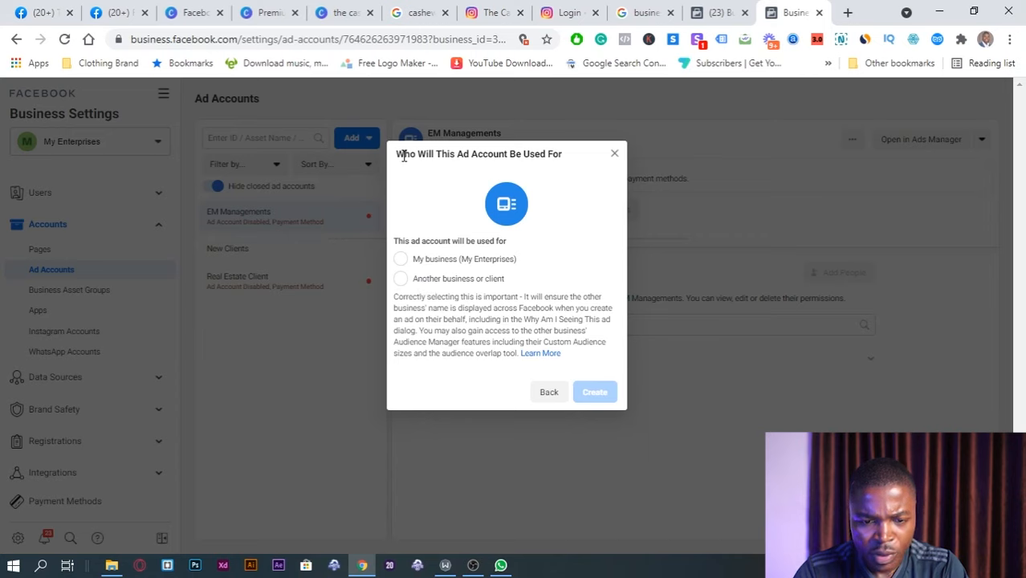
- Mark the Cashew Company account as for My business and create it
{"action": "left_click", "coordinate": [401, 259]}
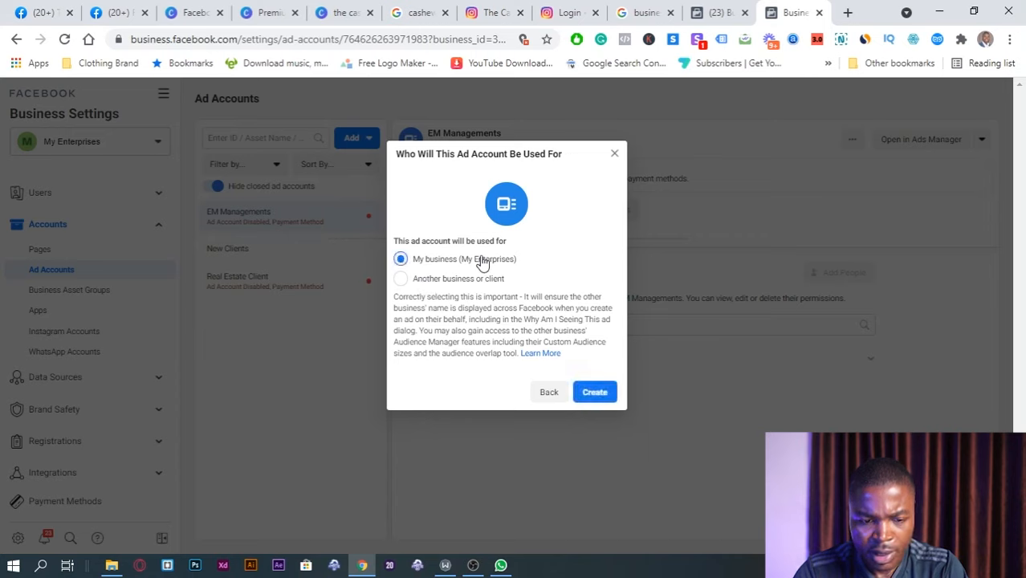
{"action": "left_click", "coordinate": [595, 392]}
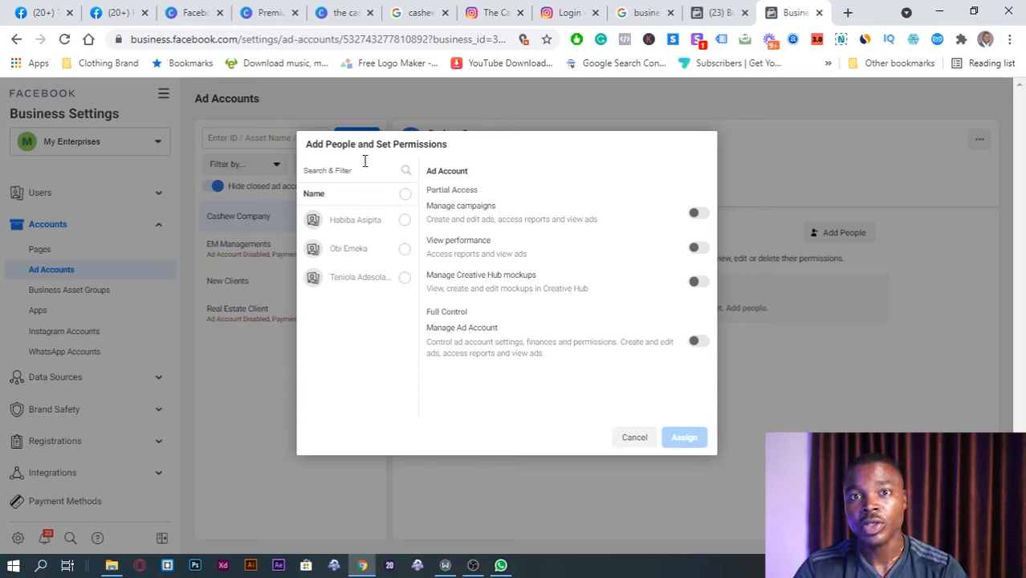
- Assign the selected person to Cashew Company with full Manage Ad Account permission
{"action": "left_click", "coordinate": [405, 249]}
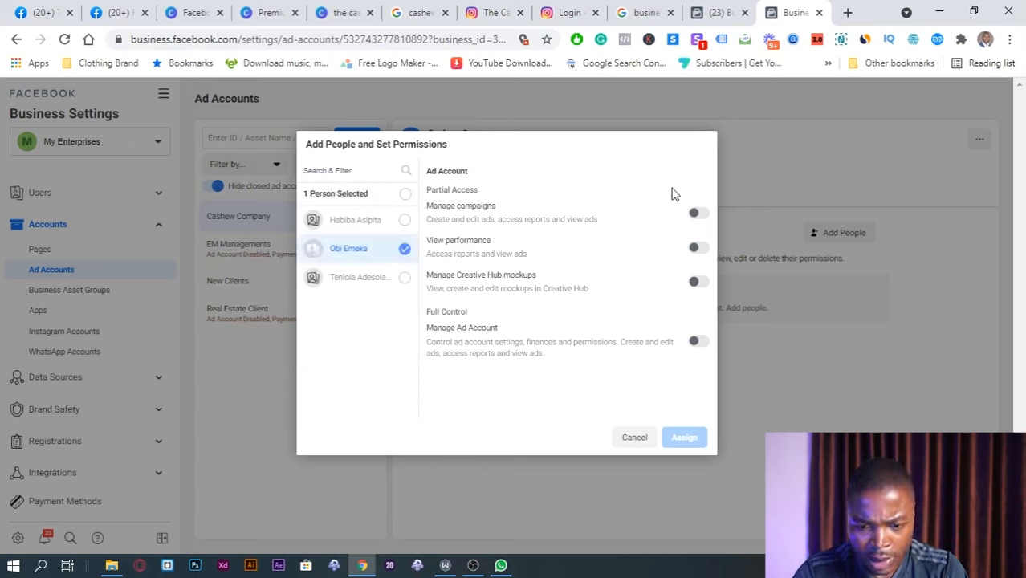
{"action": "left_click", "coordinate": [697, 215]}
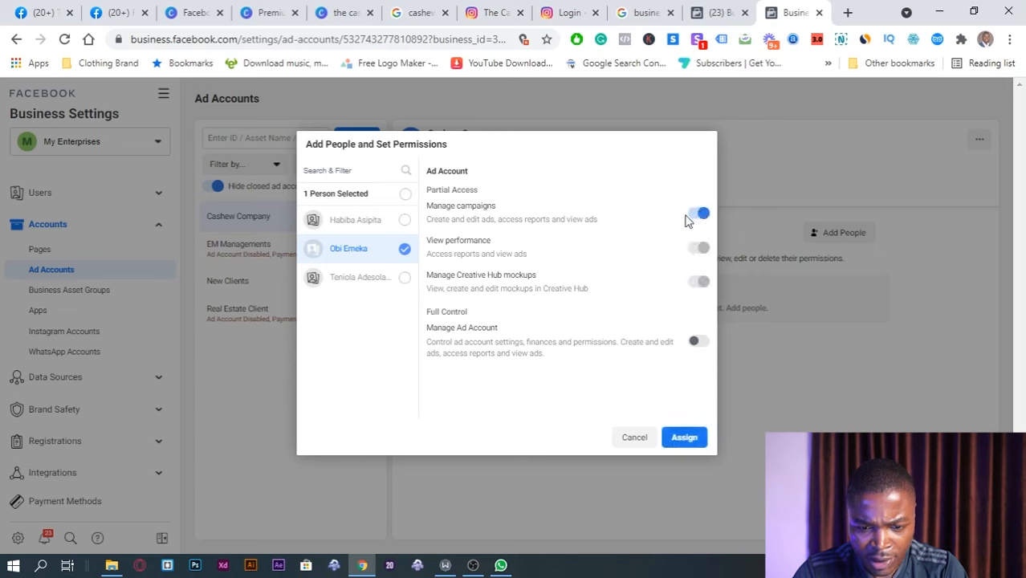
{"action": "left_click", "coordinate": [697, 343]}
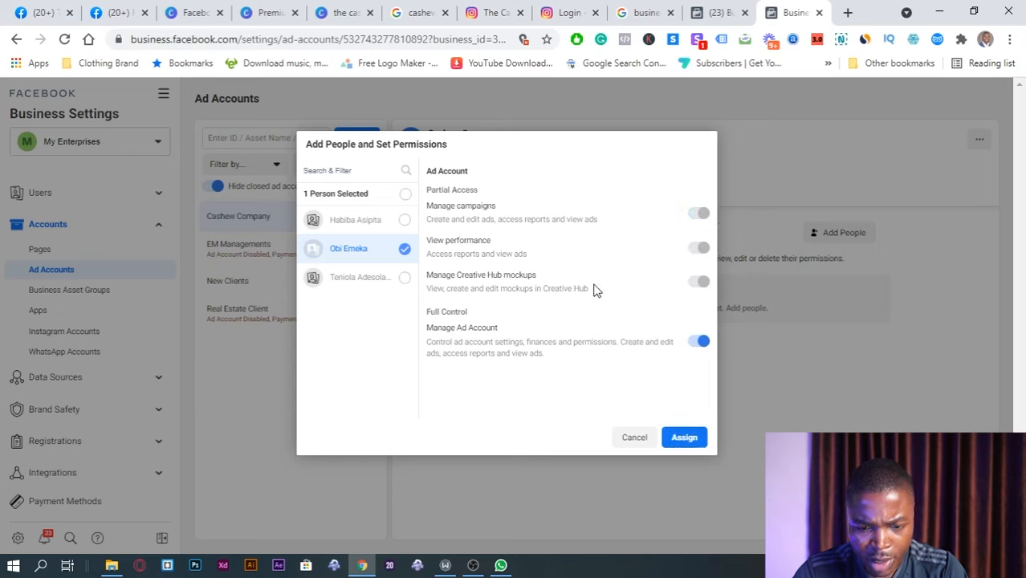
{"action": "left_click", "coordinate": [682, 439]}
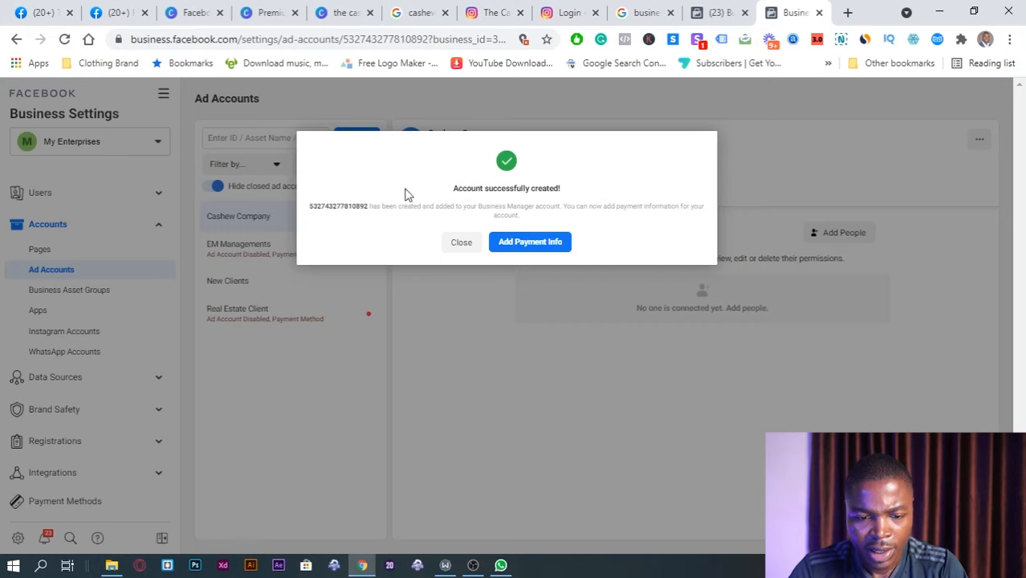
- Add payment info with country Nigeria, save it, and continue with Debit or Credit Card
{"action": "left_click", "coordinate": [543, 245]}
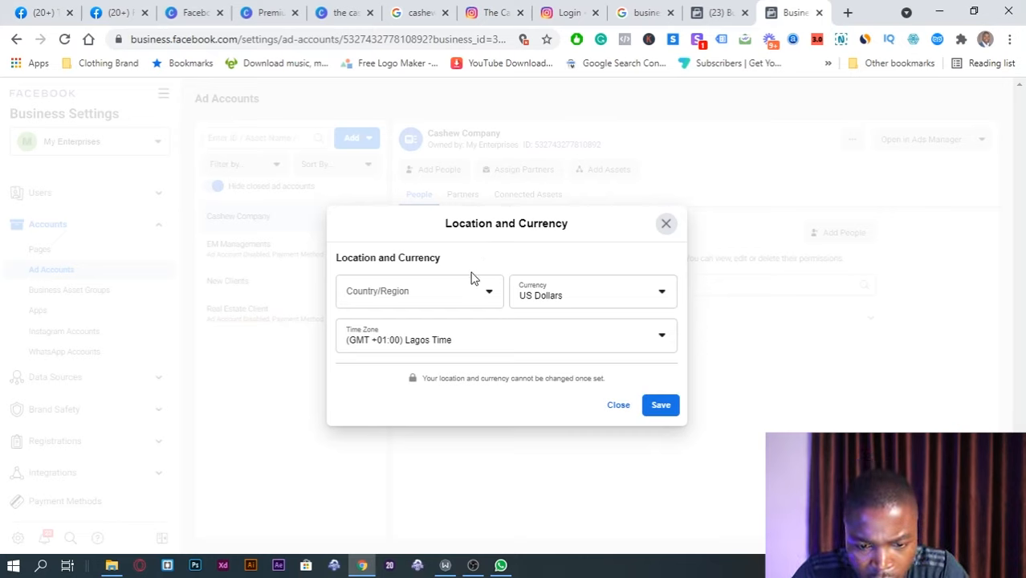
{"action": "left_click", "coordinate": [488, 293]}
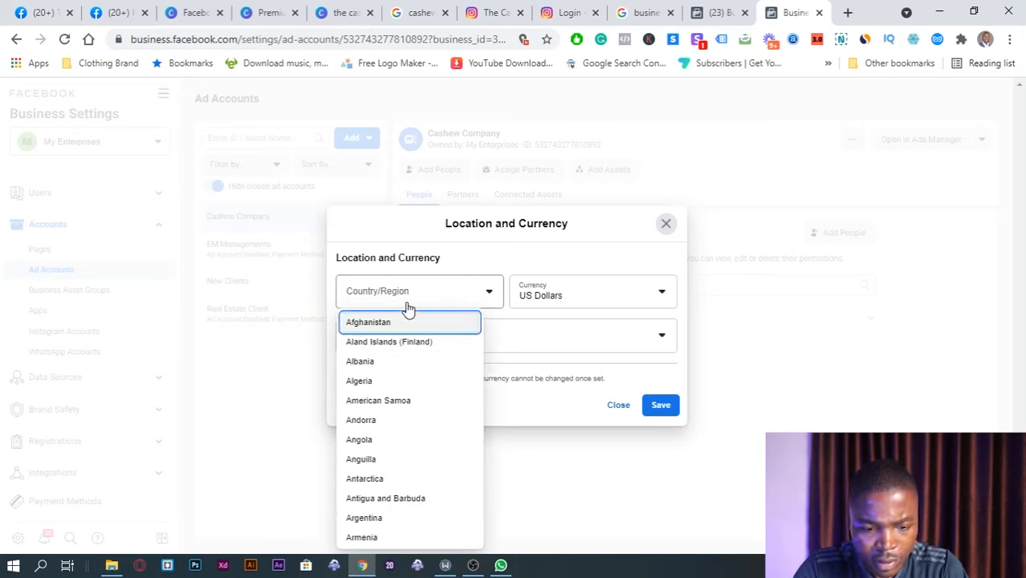
{"action": "scroll", "coordinate": [405, 482], "scroll_direction": "down", "scroll_amount": 3}
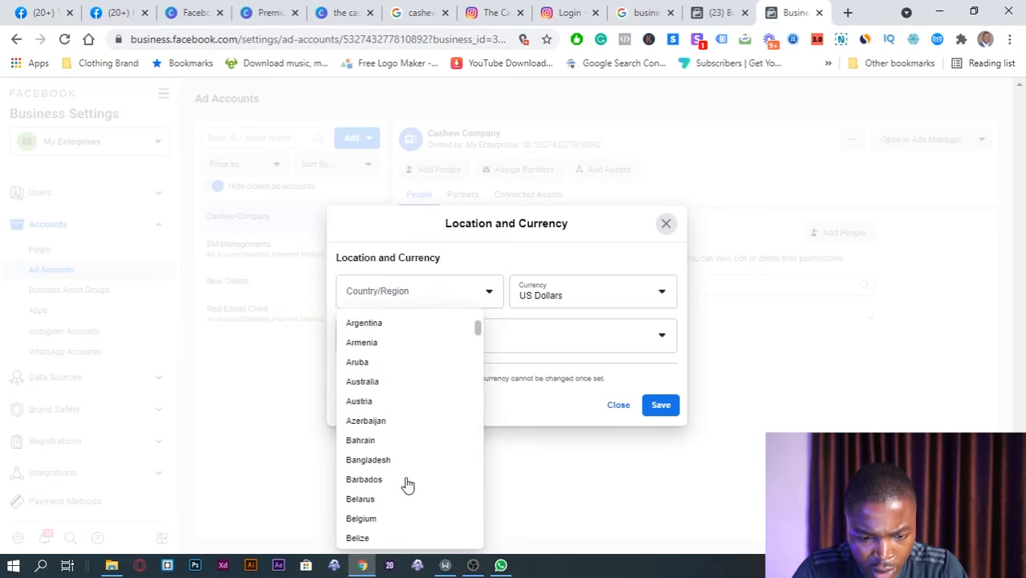
{"action": "scroll", "coordinate": [407, 484], "scroll_direction": "down", "scroll_amount": 5}
{"action": "scroll", "coordinate": [407, 484], "scroll_direction": "down", "scroll_amount": 5}
{"action": "scroll", "coordinate": [407, 484], "scroll_direction": "down", "scroll_amount": 6}
{"action": "scroll", "coordinate": [407, 484], "scroll_direction": "down", "scroll_amount": 3}
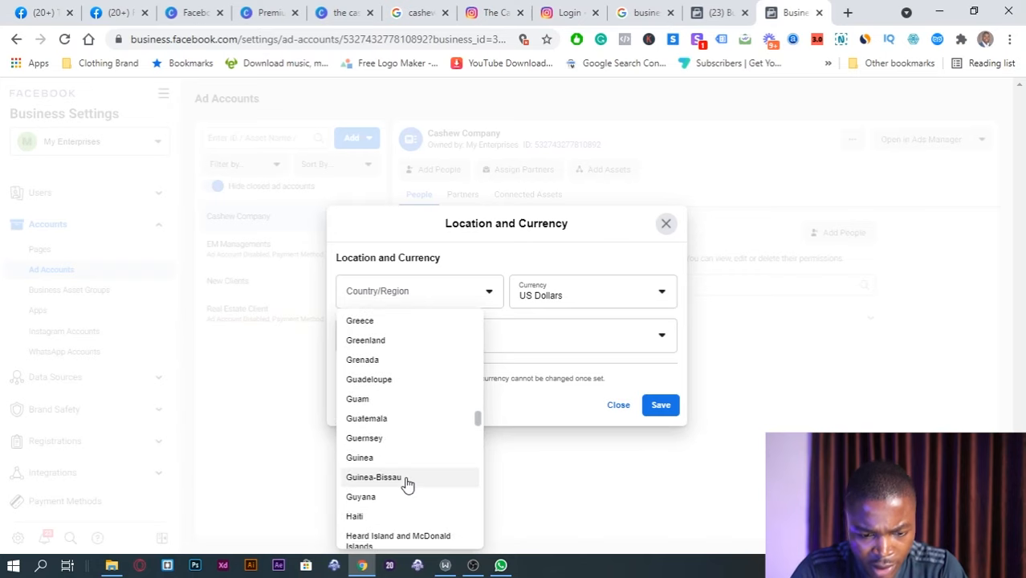
{"action": "scroll", "coordinate": [407, 484], "scroll_direction": "down", "scroll_amount": 6}
{"action": "scroll", "coordinate": [407, 484], "scroll_direction": "down", "scroll_amount": 7}
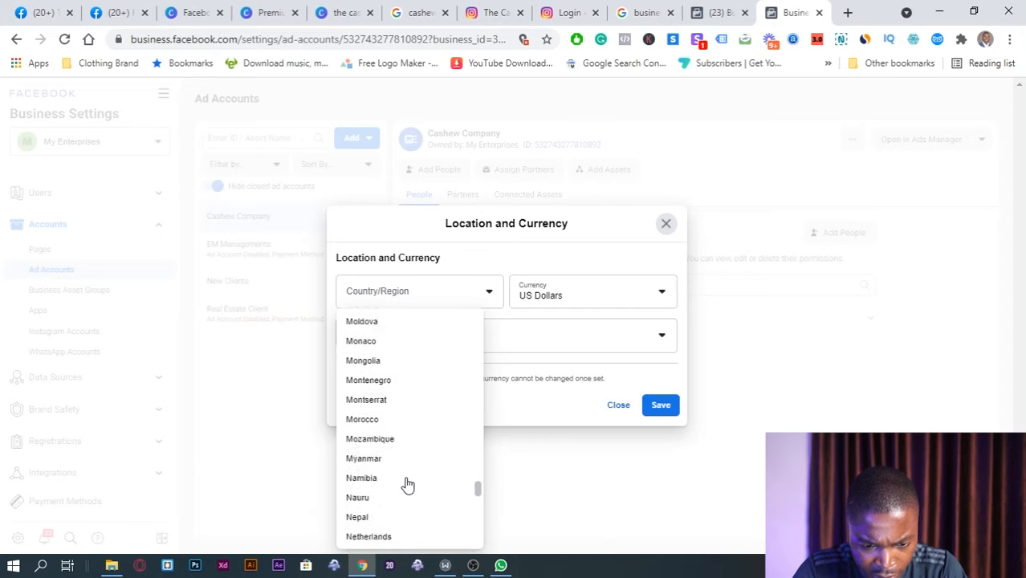
{"action": "scroll", "coordinate": [406, 482], "scroll_direction": "down", "scroll_amount": 3}
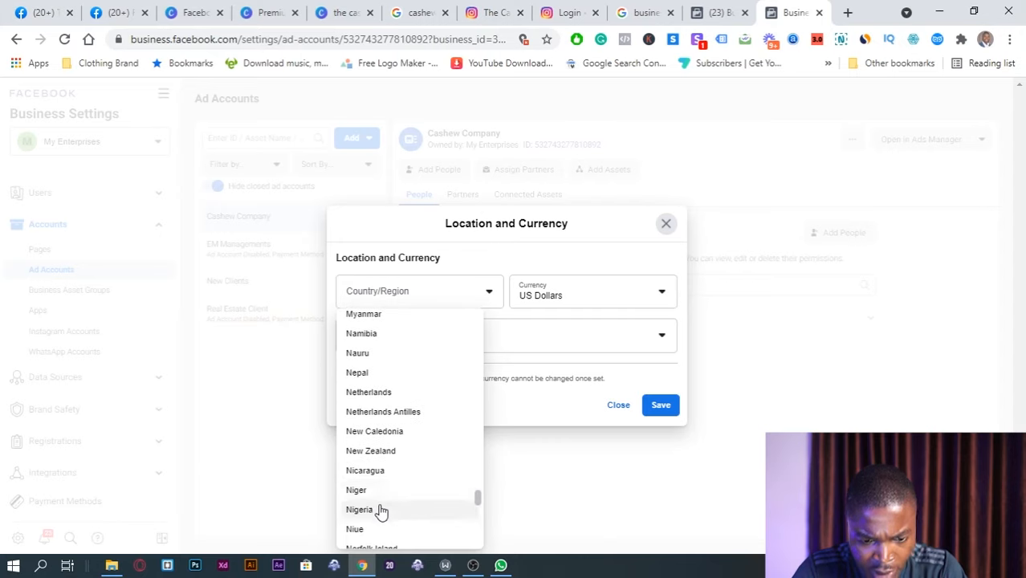
{"action": "left_click", "coordinate": [382, 511]}
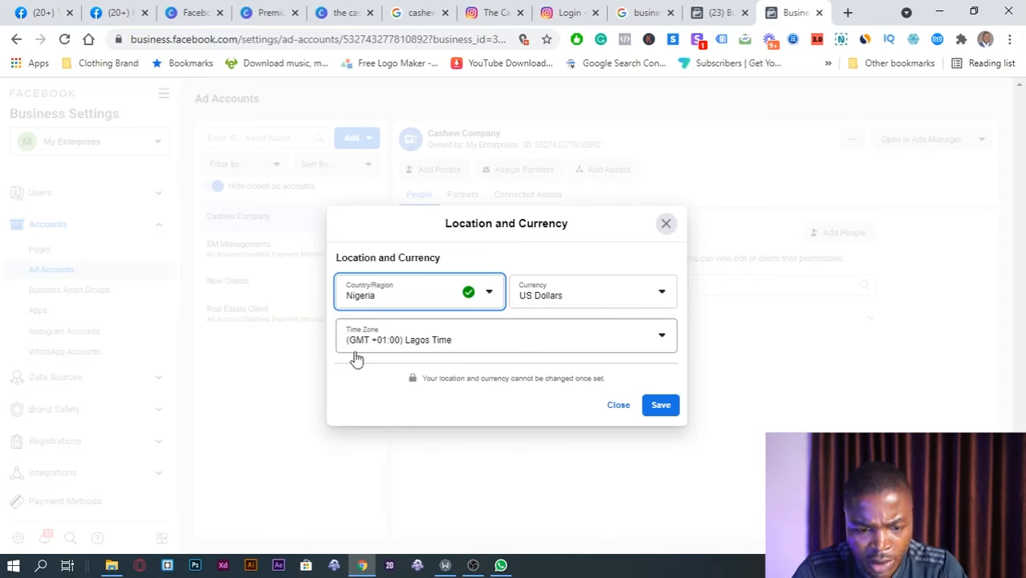
{"action": "left_click", "coordinate": [659, 408]}
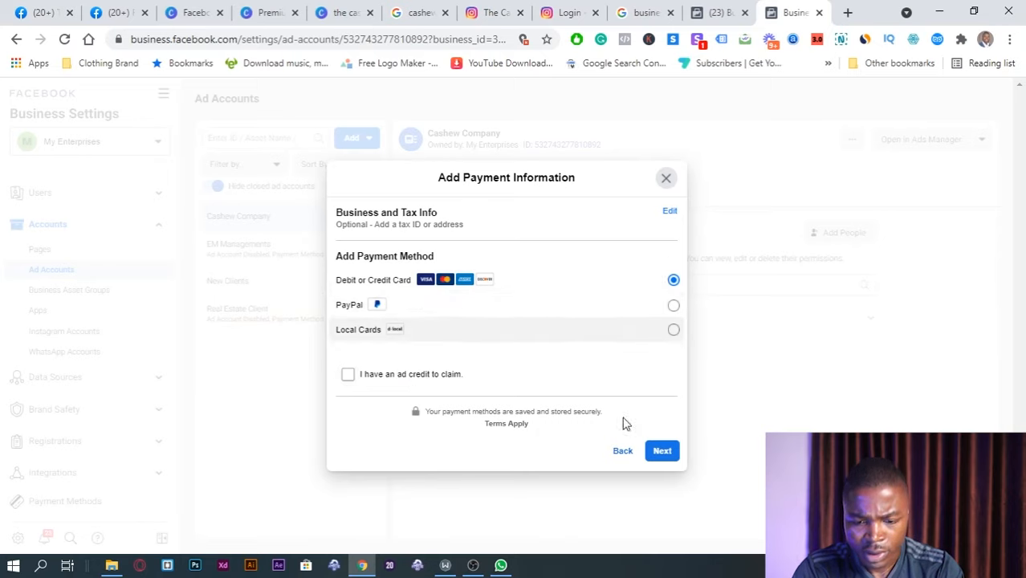
{"action": "left_click", "coordinate": [663, 453]}
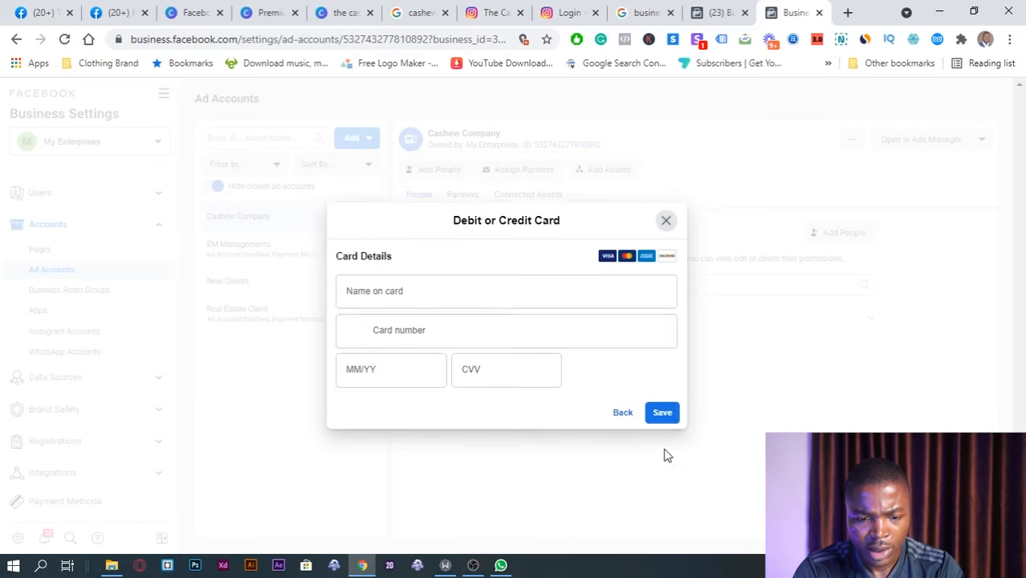